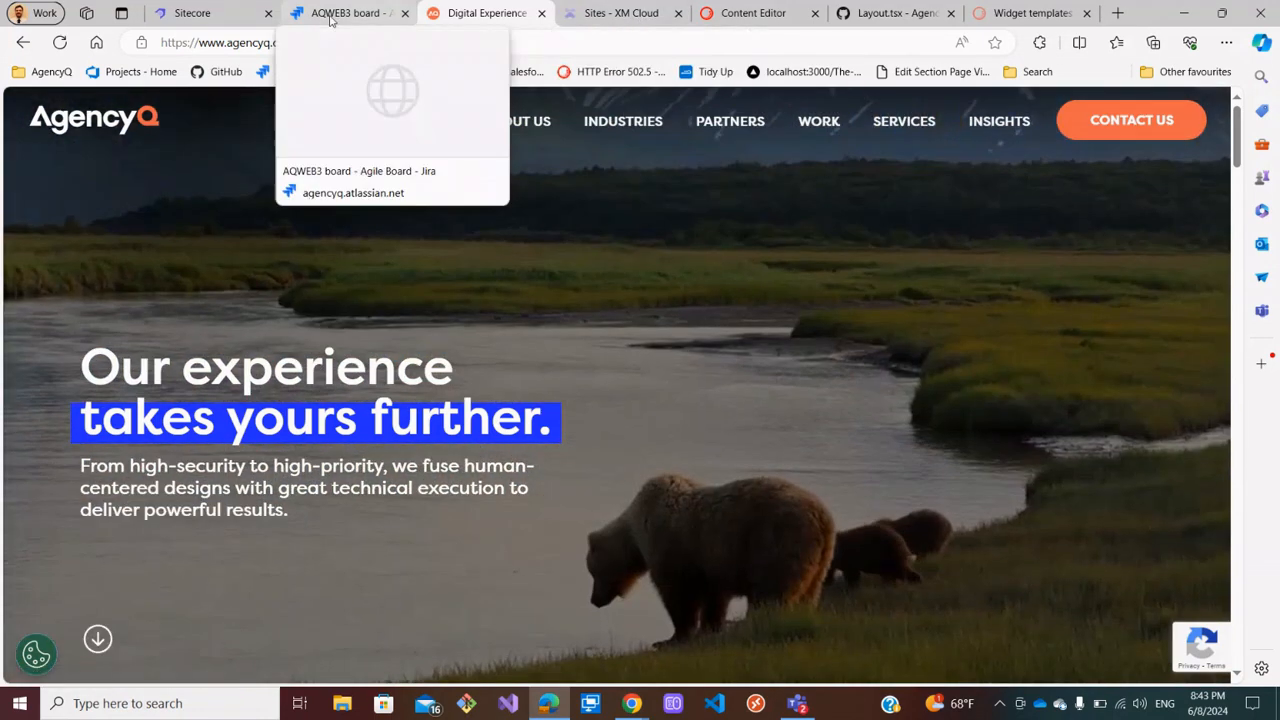
View the Search-Results mockup in Jira, and return to Sitecore Search to leave the document extractors editor for the site performance dashboard
click(331, 18)
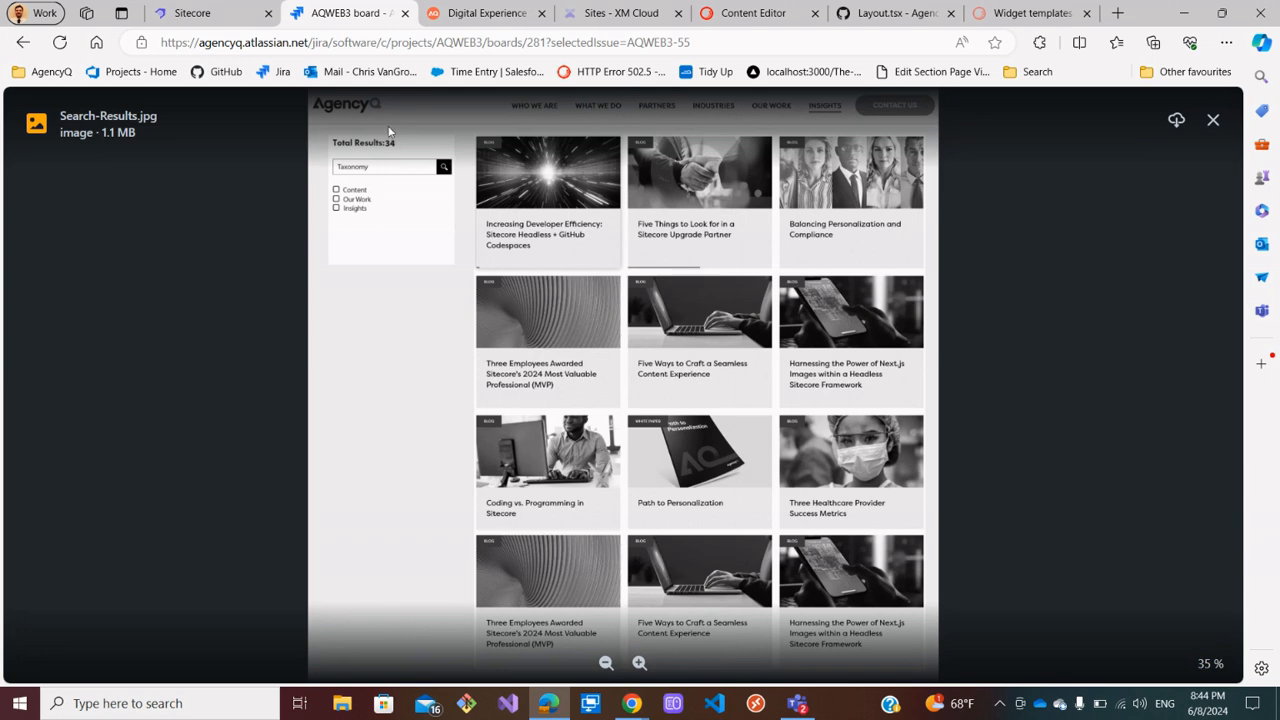
click(192, 13)
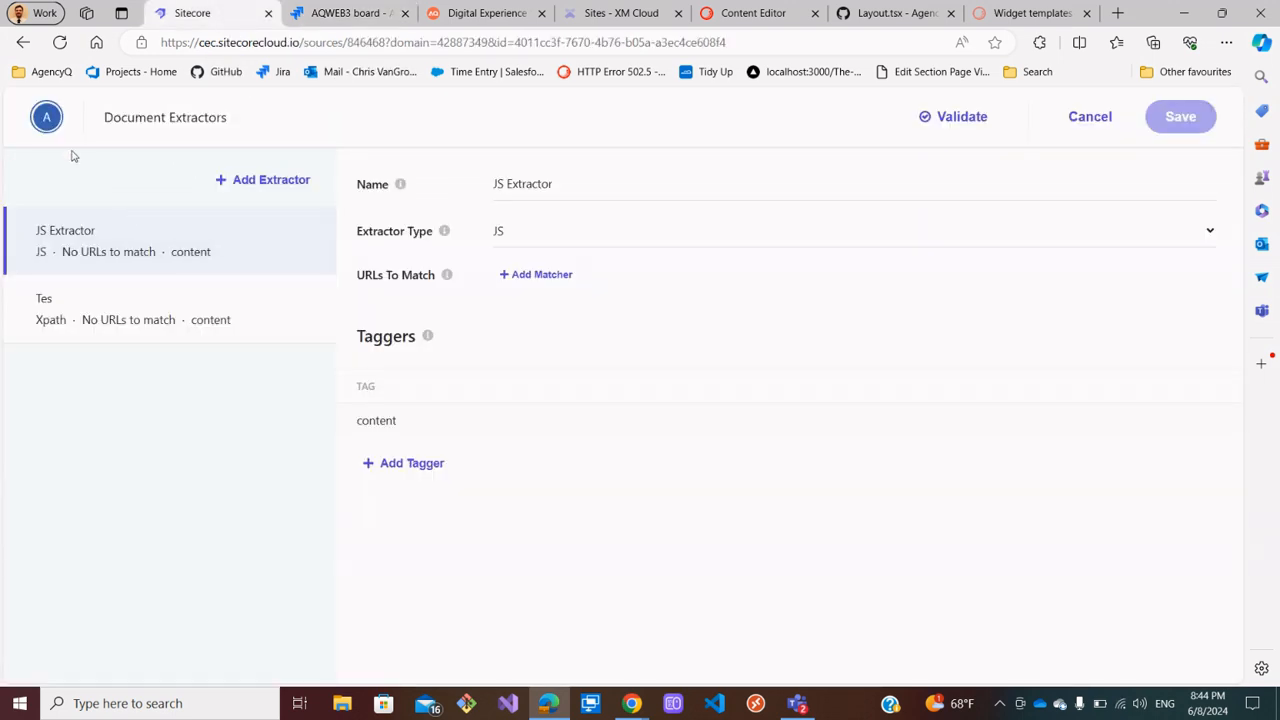
click(1094, 117)
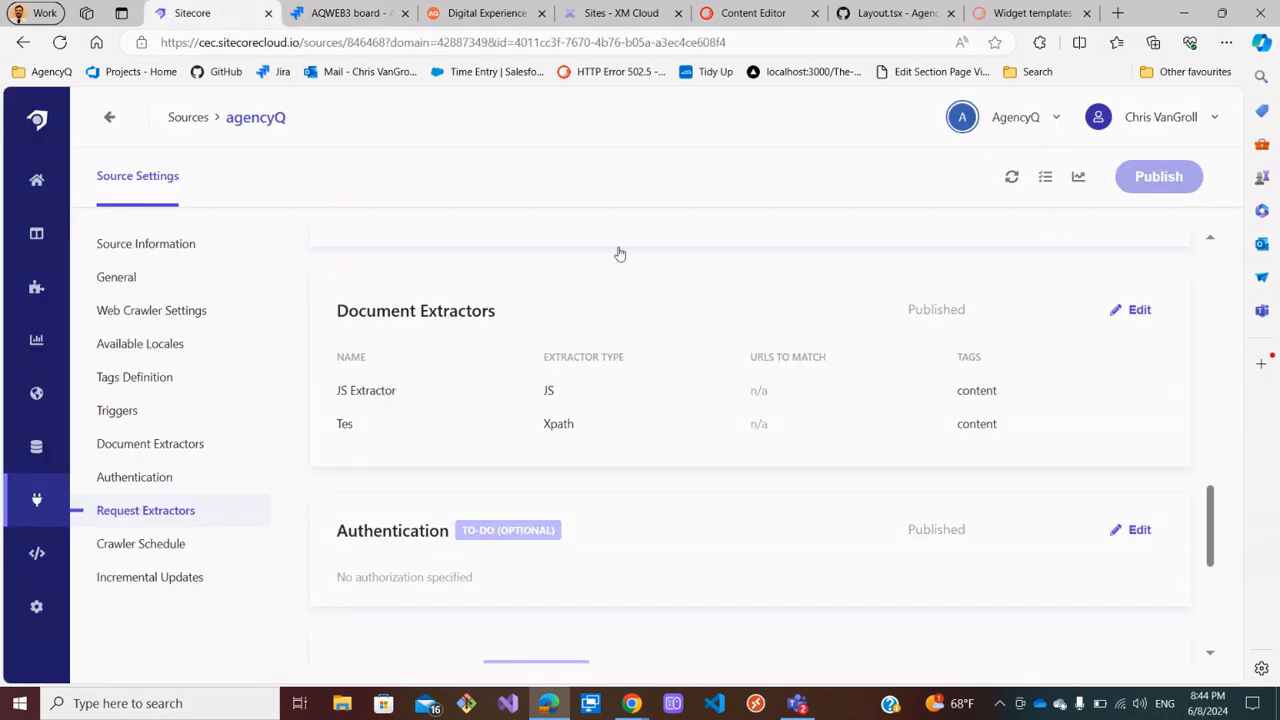
click(36, 180)
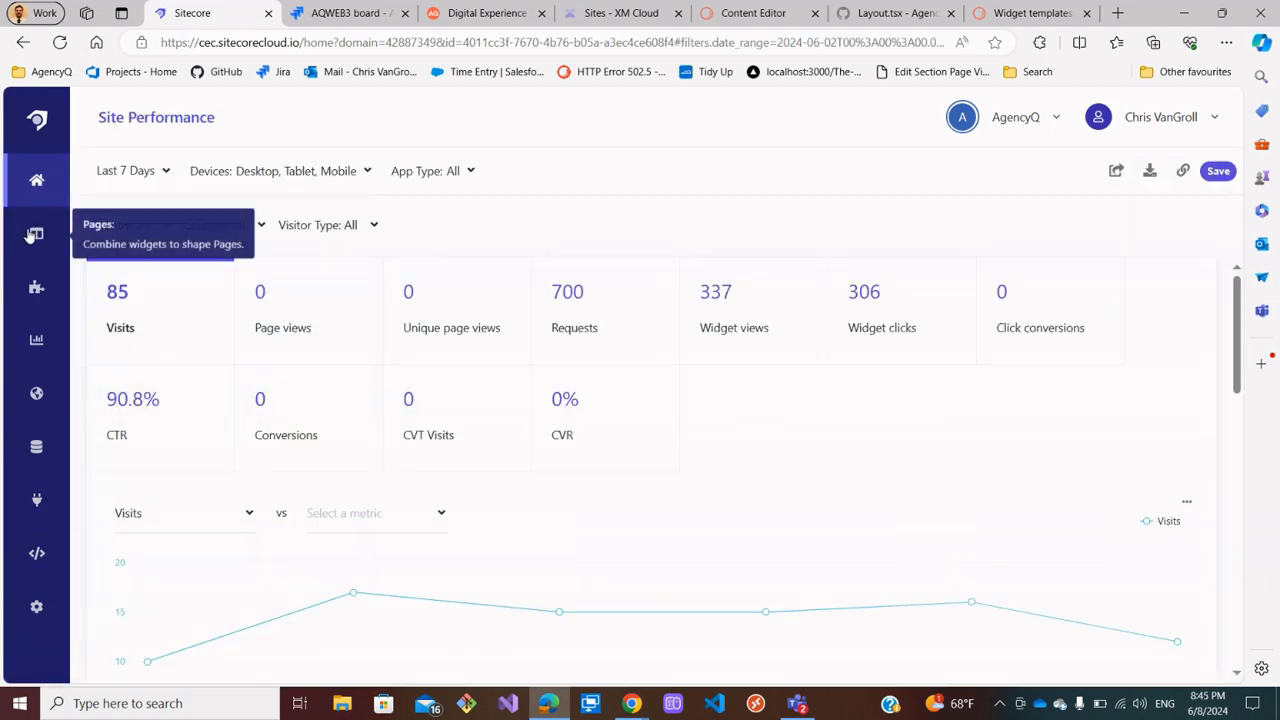
Open the domain settings in the administration area and examine the list of content attributes
click(40, 612)
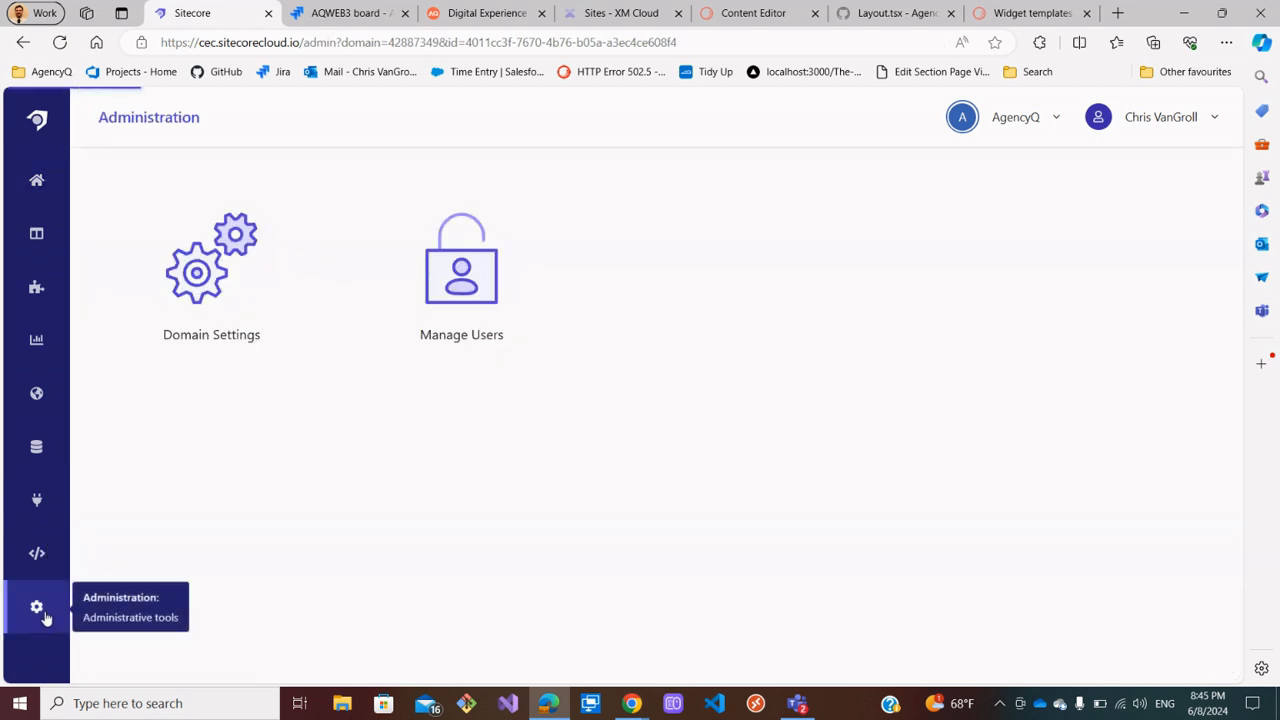
click(205, 278)
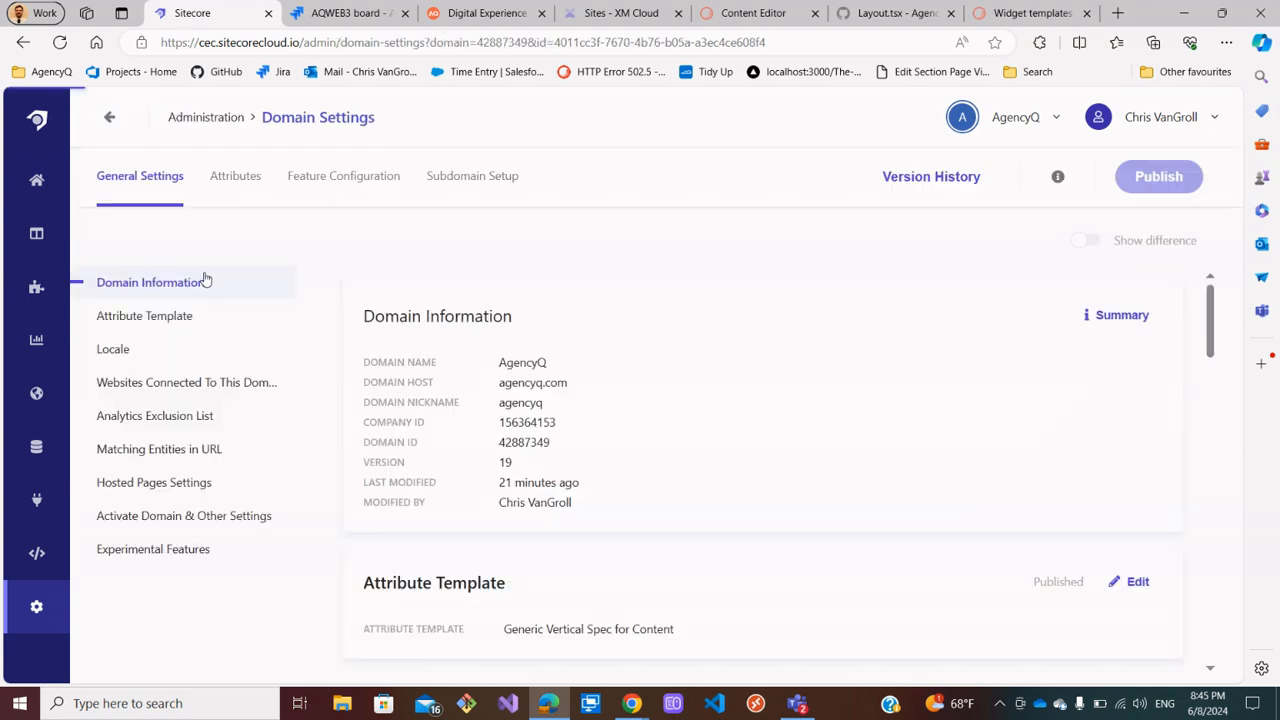
click(250, 177)
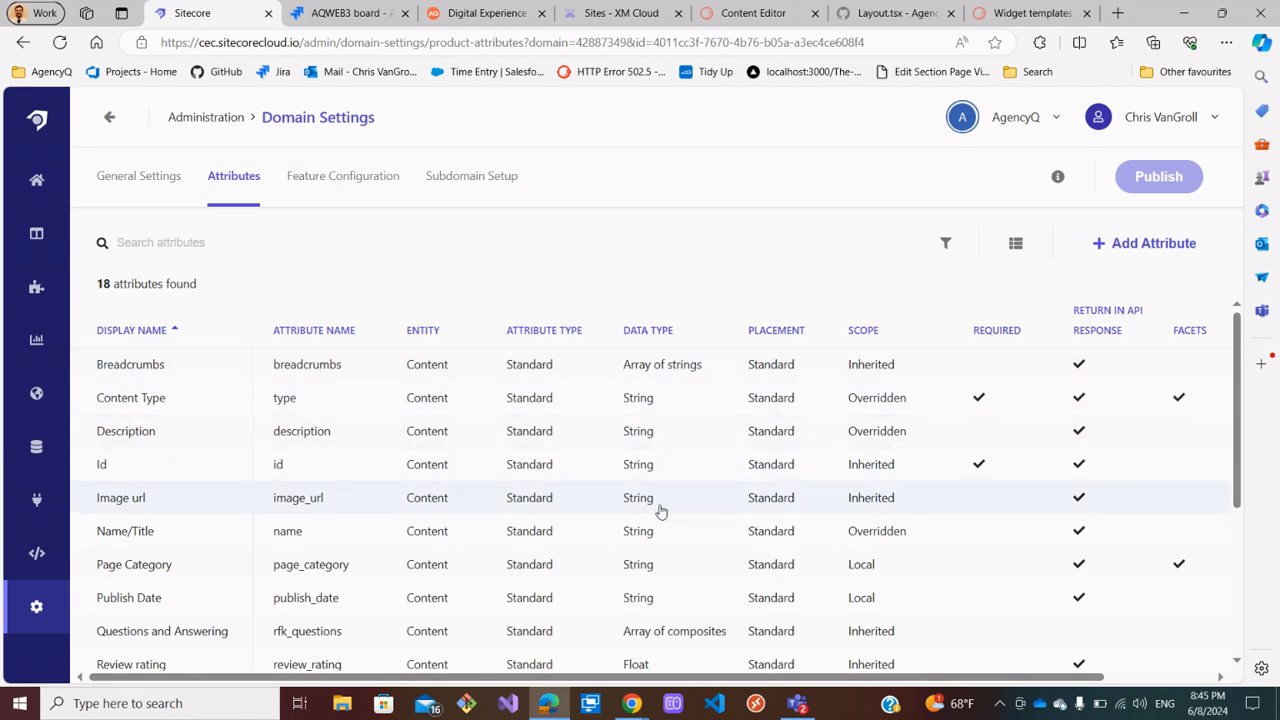
scroll(424, 410, down, 3)
scroll(414, 434, up, 3)
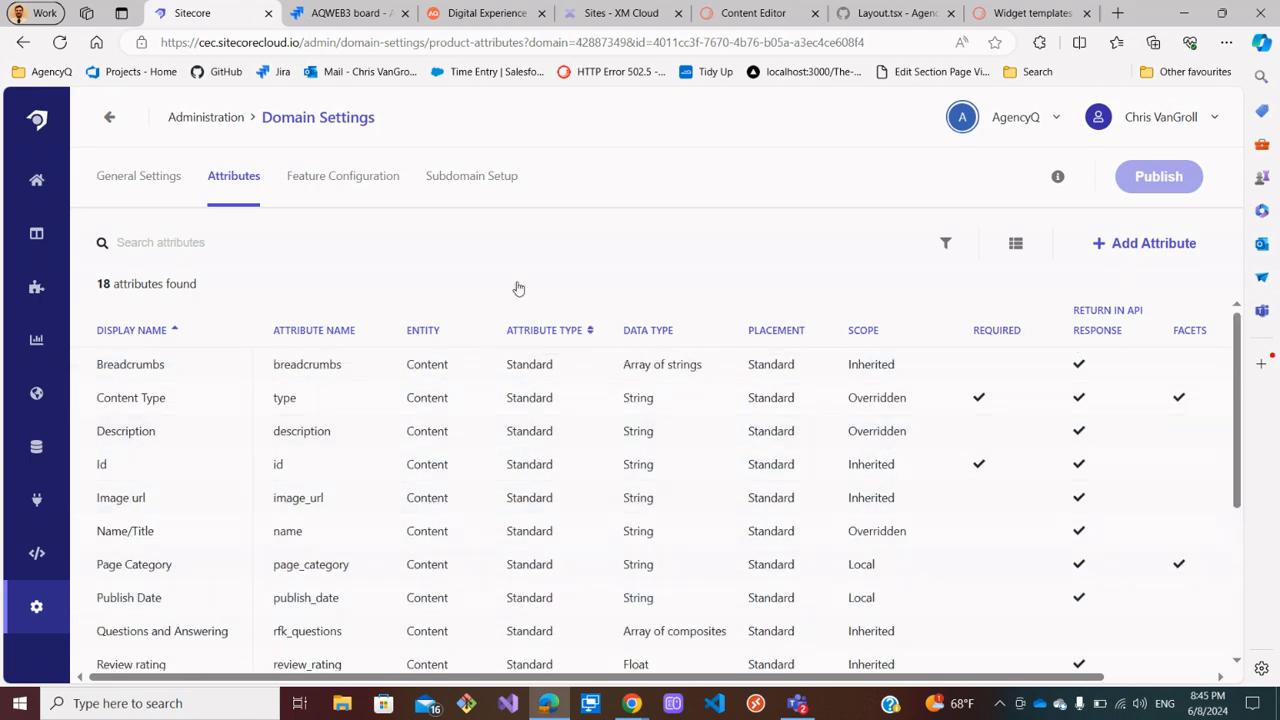
Review the configured crawler sources with a glance at the AgencyQ website, and browse the indexed items in the content collection
click(37, 501)
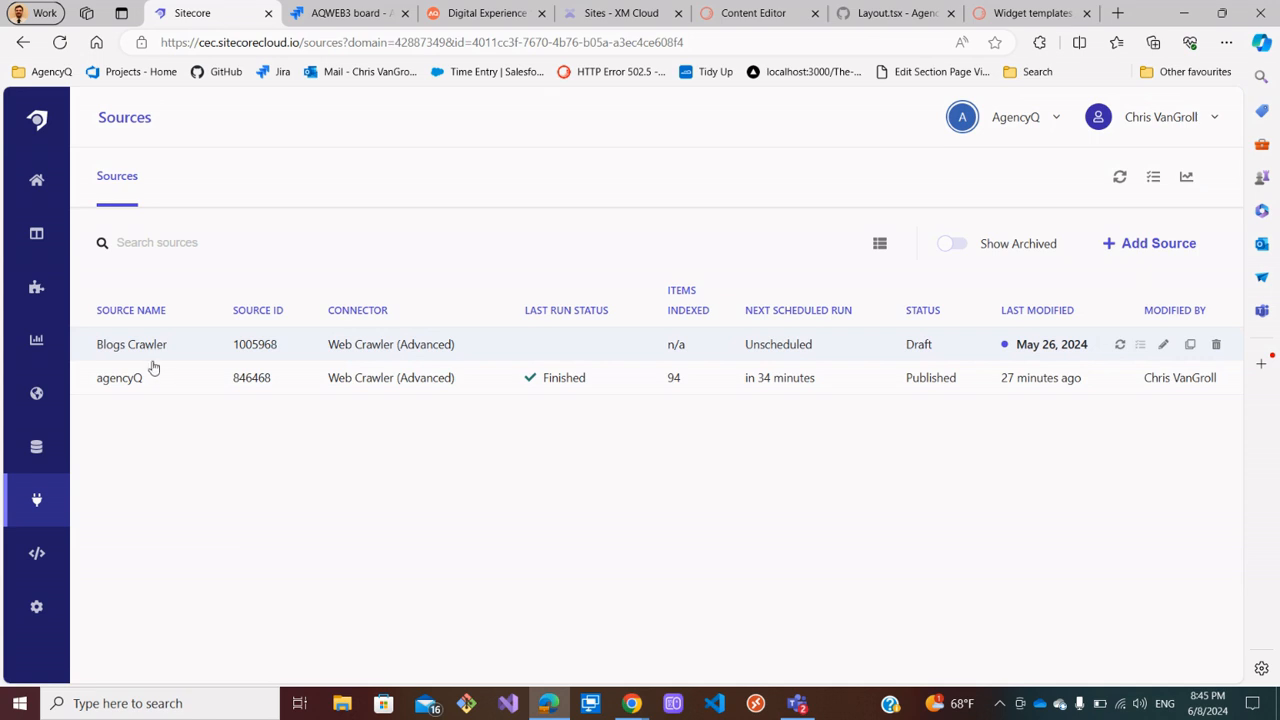
click(479, 12)
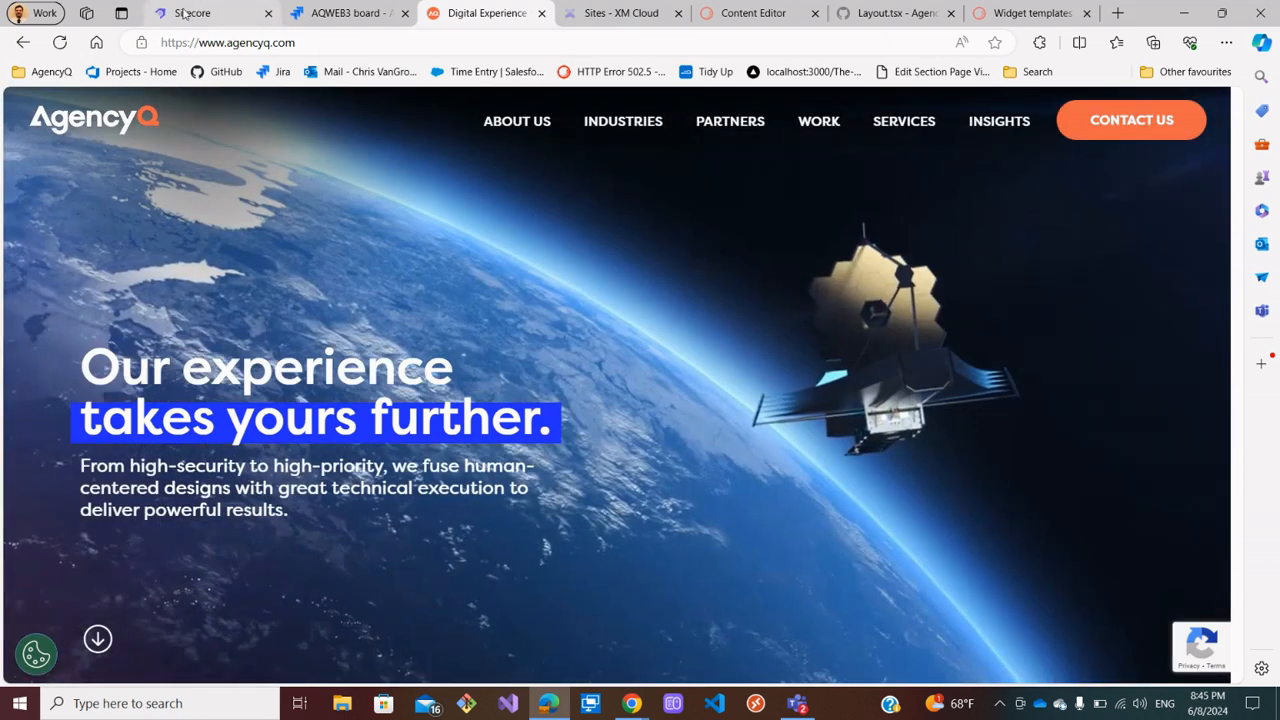
click(185, 12)
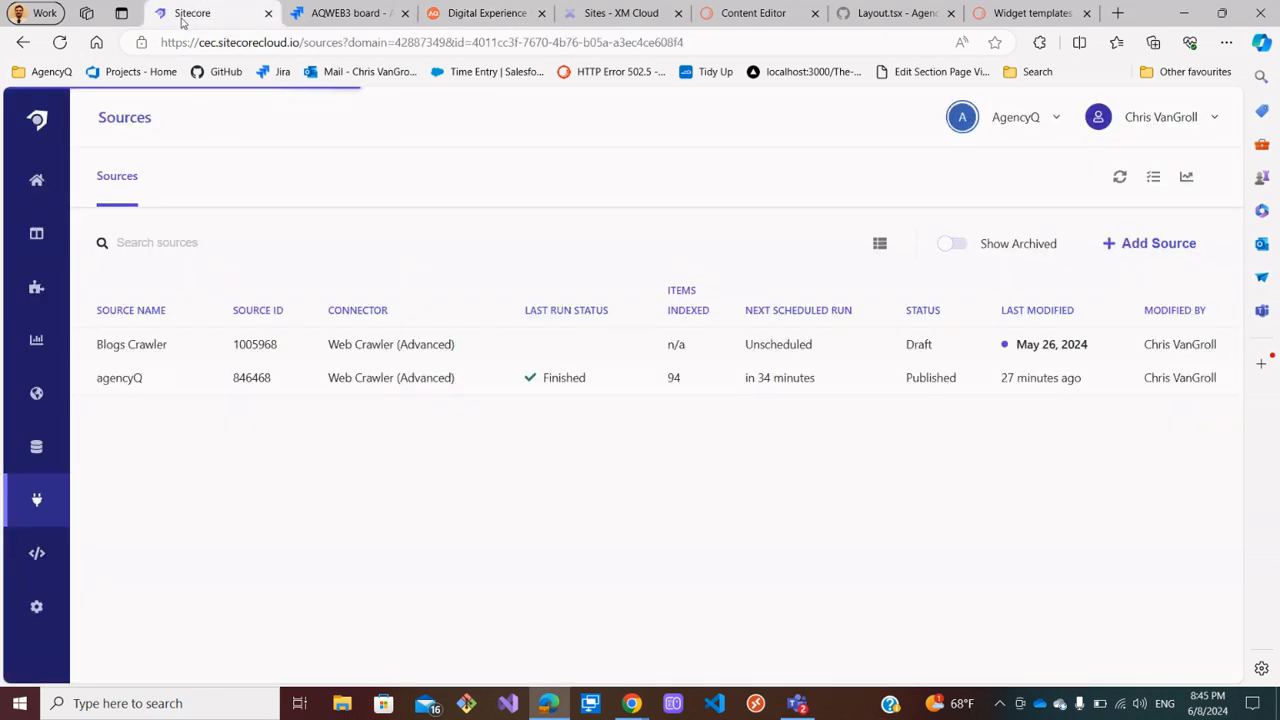
click(37, 449)
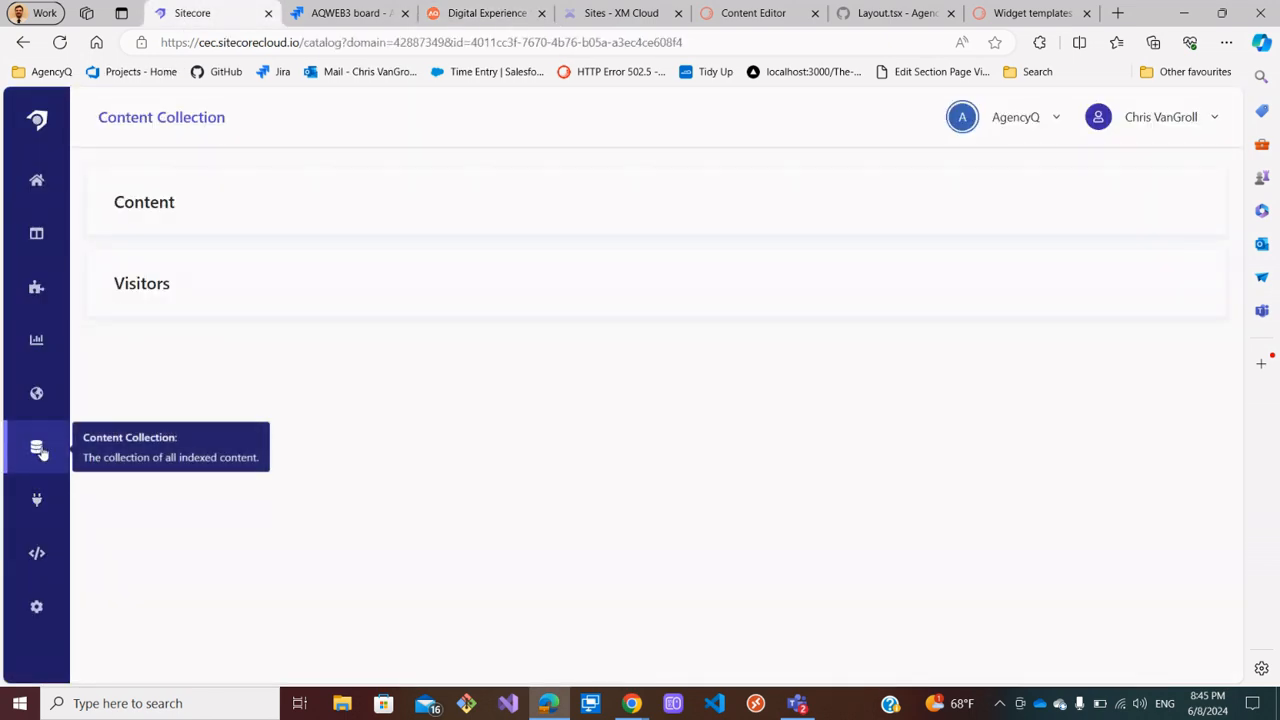
click(372, 209)
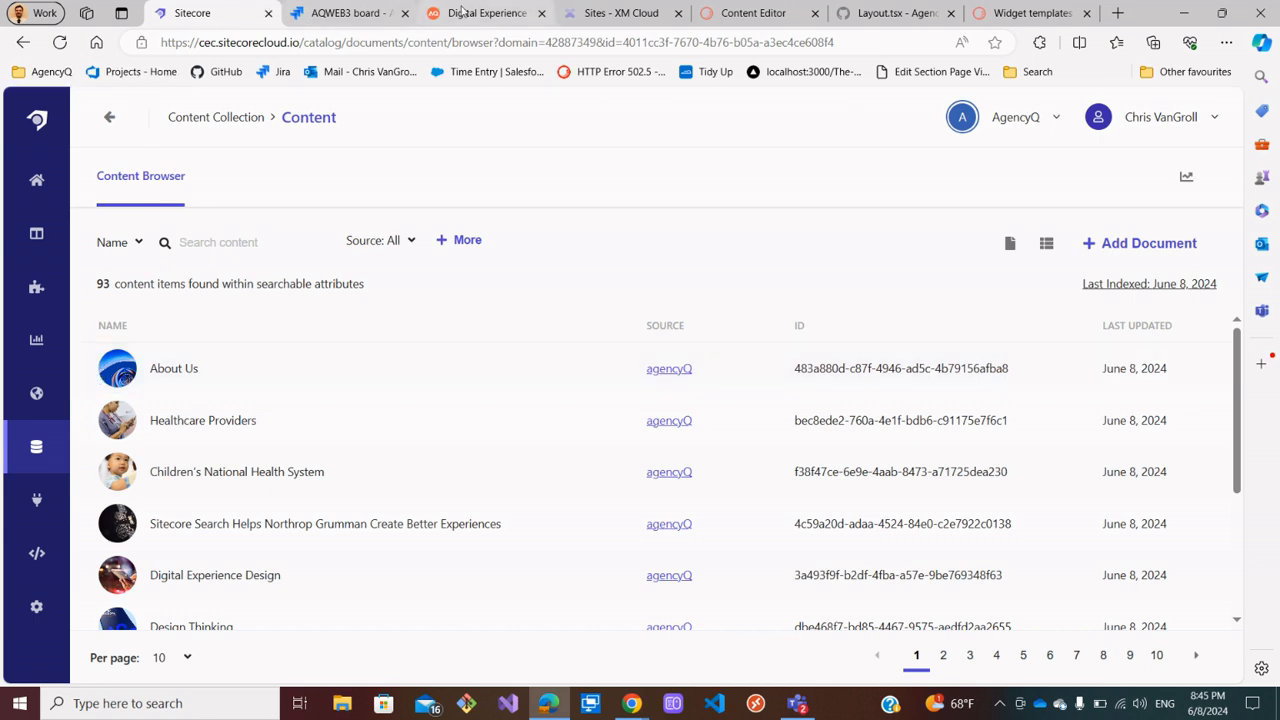
Check the search results mockup in Jira and examine the AgencyQ project templates in the Sitecore Content Editor tree
click(336, 18)
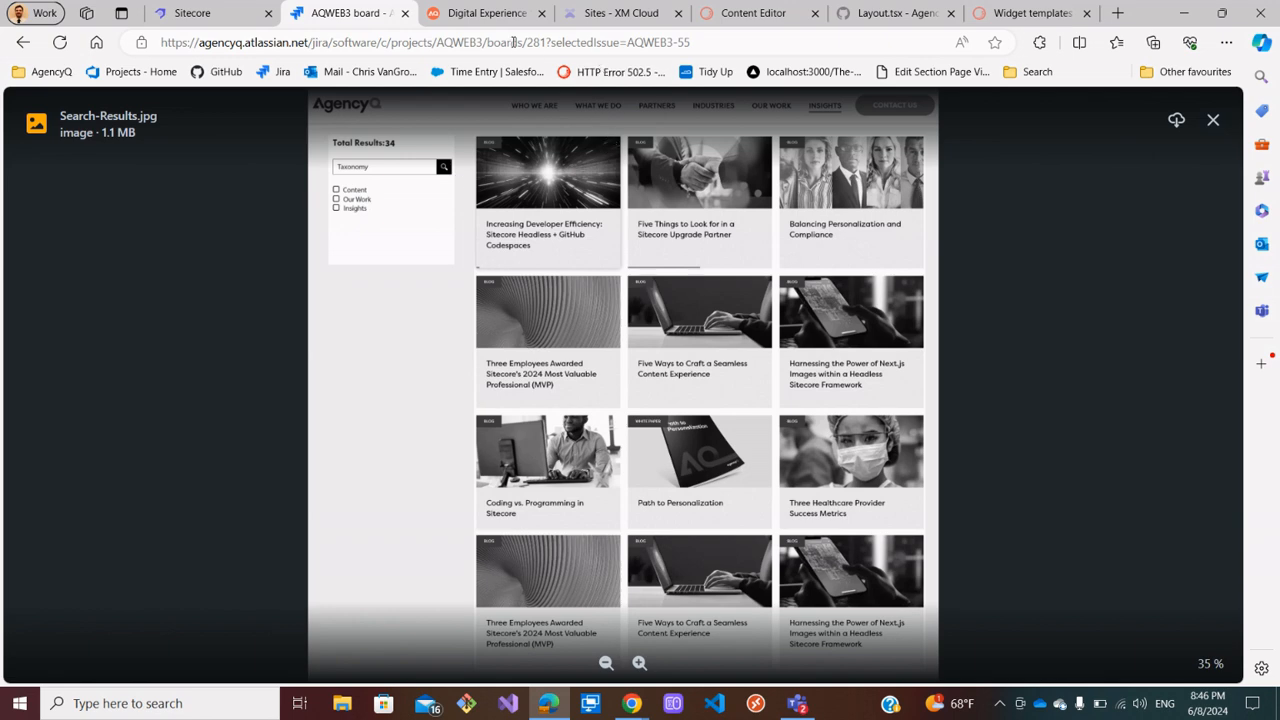
click(760, 16)
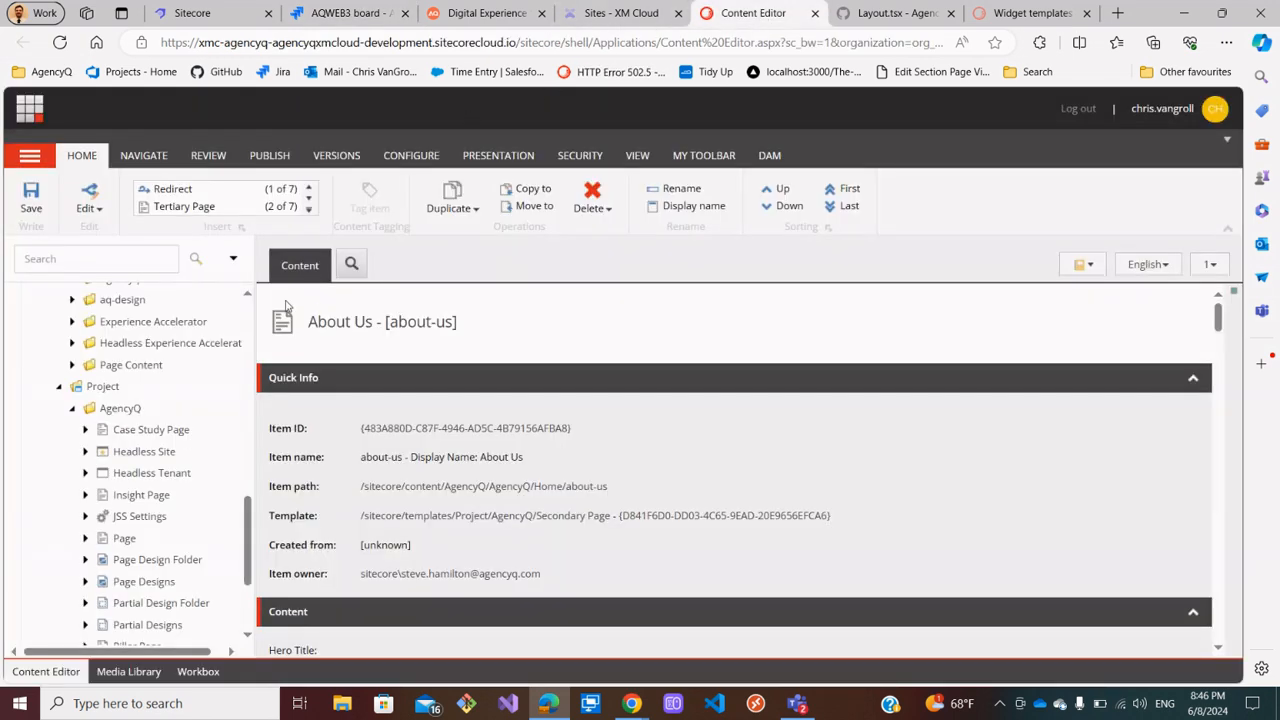
scroll(114, 450, down, 1)
scroll(140, 470, up, 3)
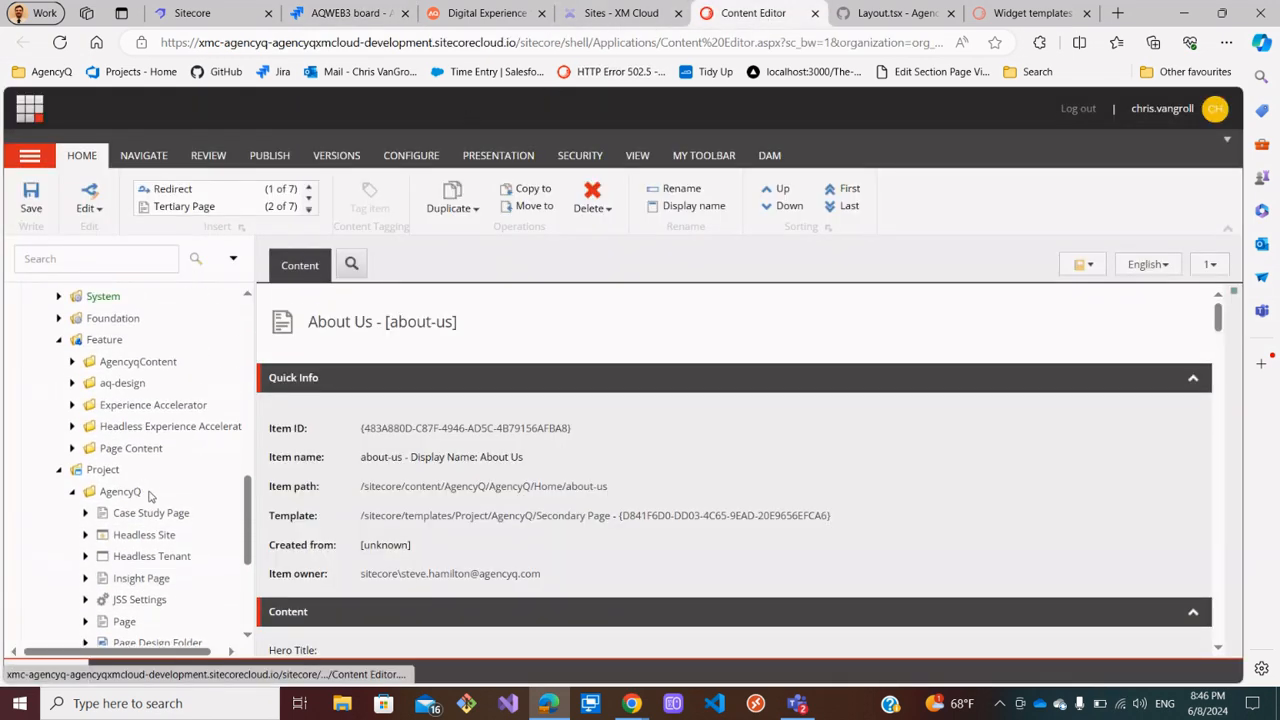
scroll(130, 460, down, 3)
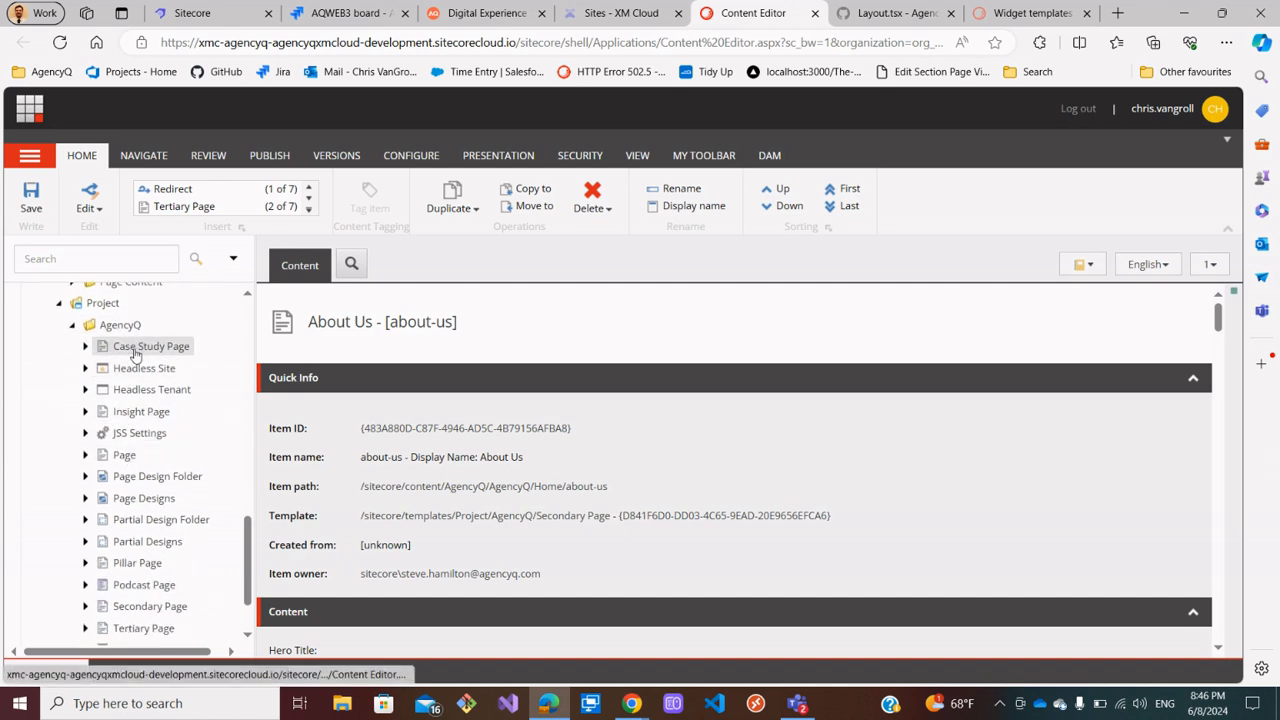
Switch to the AgencyQ-xmcloud repository and examine the Open Graph and aq meta tags in Layout.tsx
click(908, 14)
scroll(721, 422, up, 3)
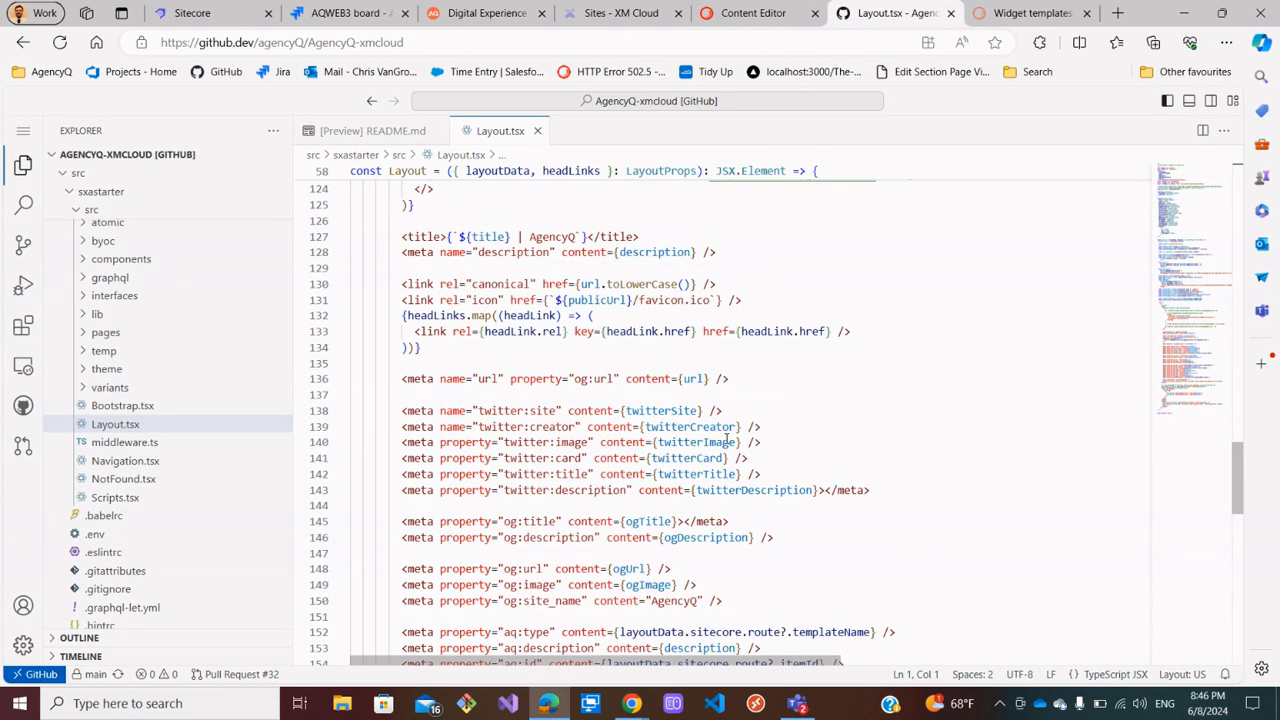
scroll(735, 430, down, 2)
scroll(737, 433, down, 2)
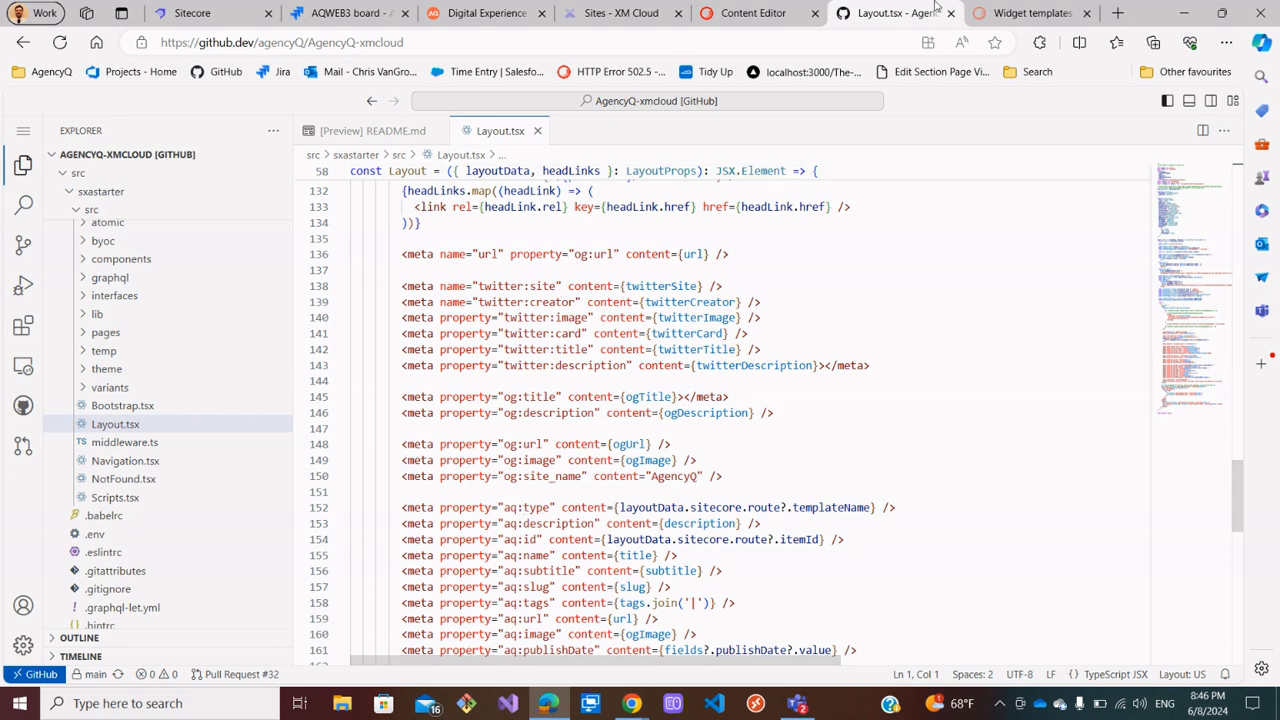
Return to the Content Editor and review the page templates in the AgencyQ project folder, such as Secondary Page and Tertiary Page
click(753, 13)
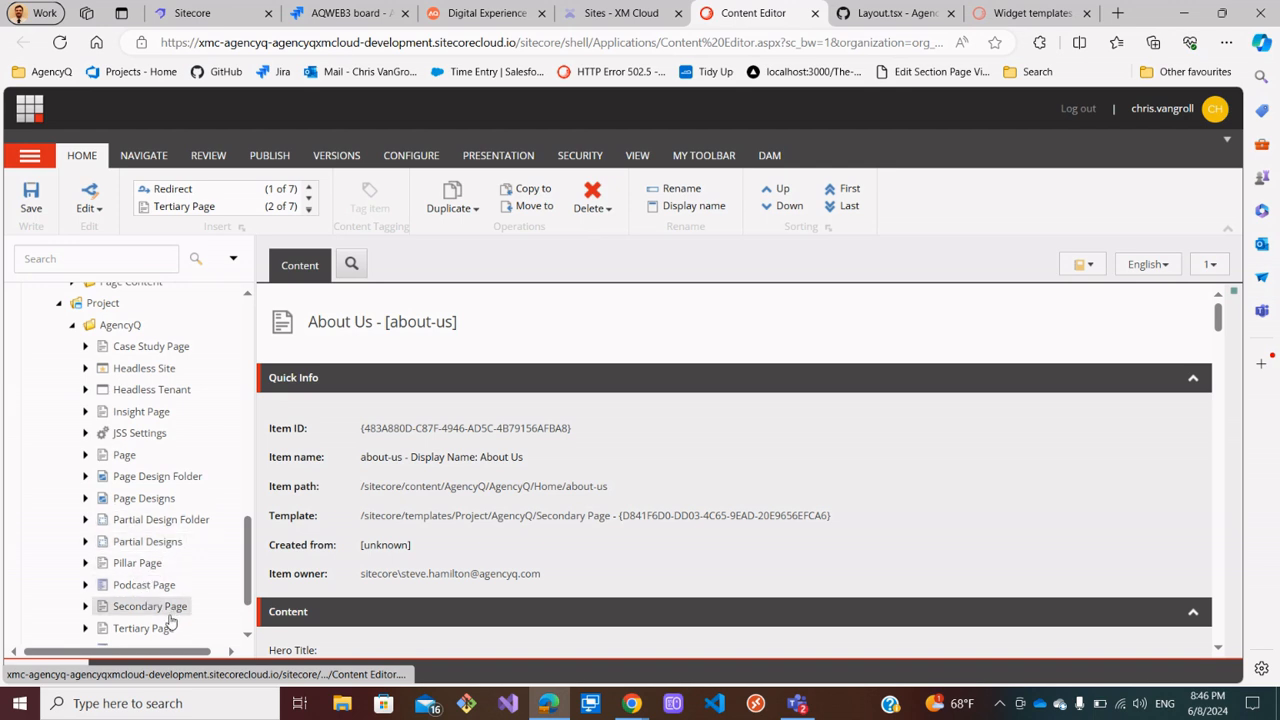
scroll(150, 620, down, 1)
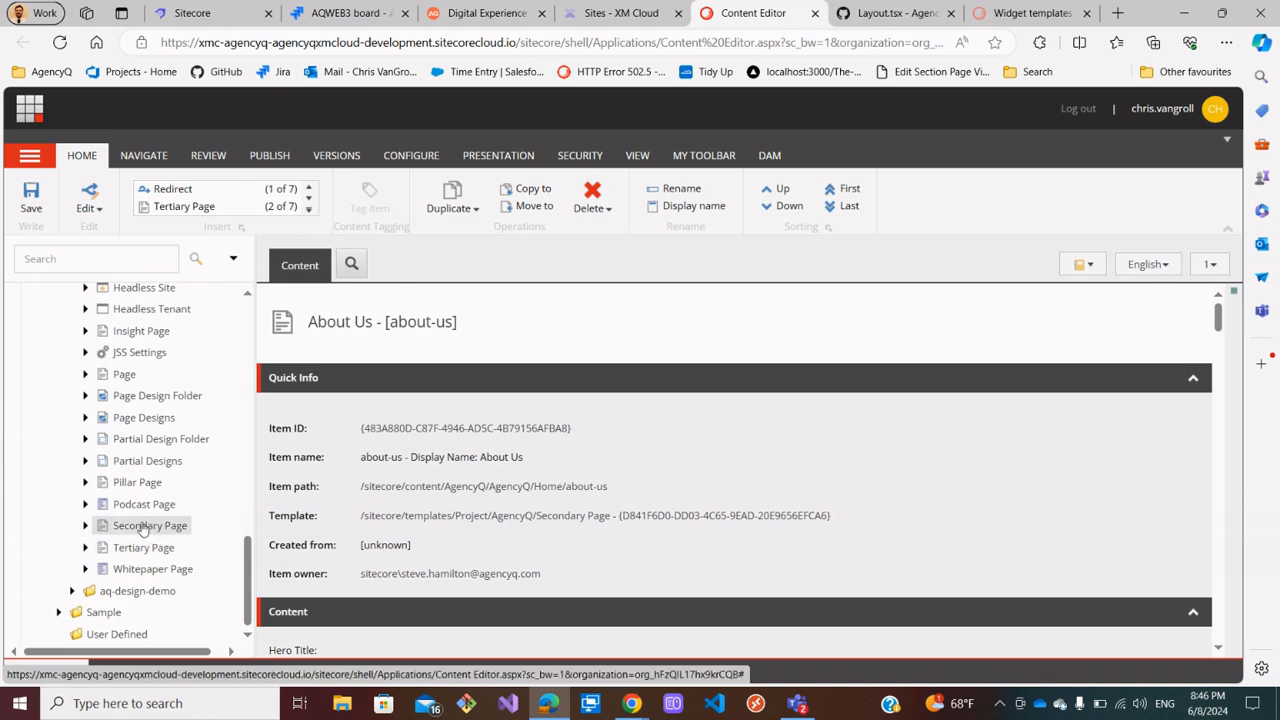
scroll(140, 528, up, 1)
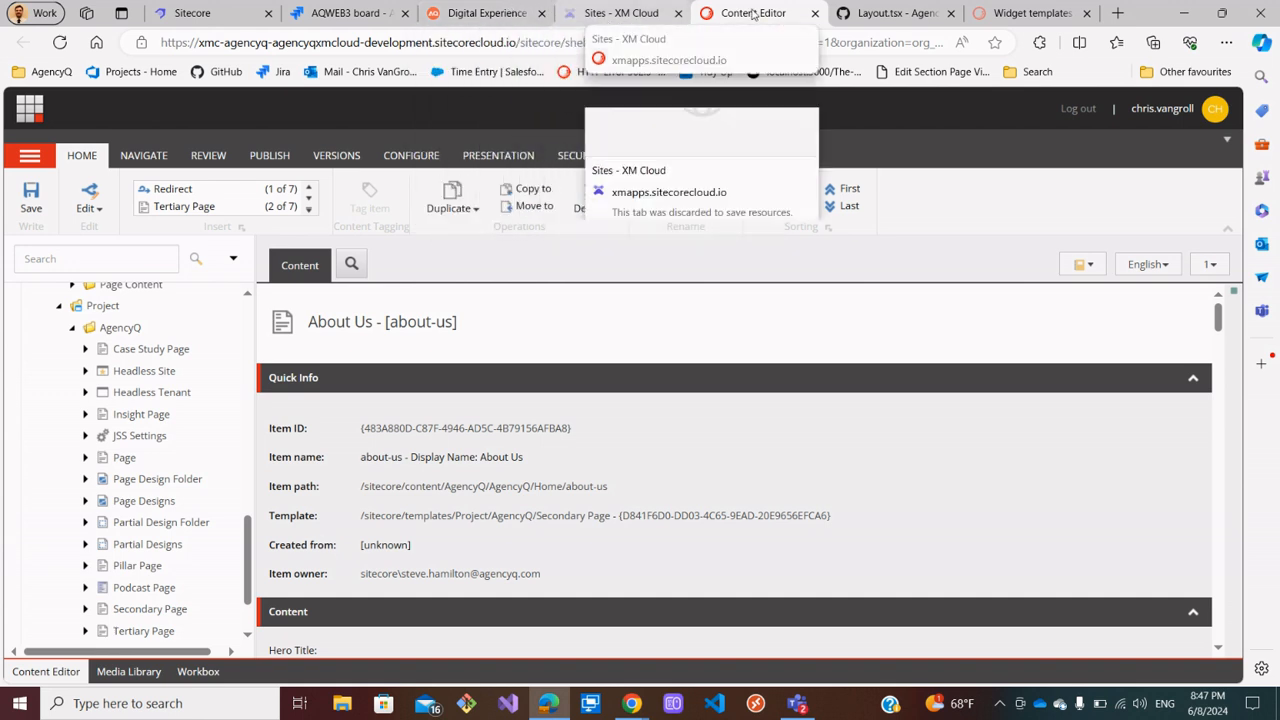
Return to Sitecore Search and open the attribute list in the domain settings
click(211, 22)
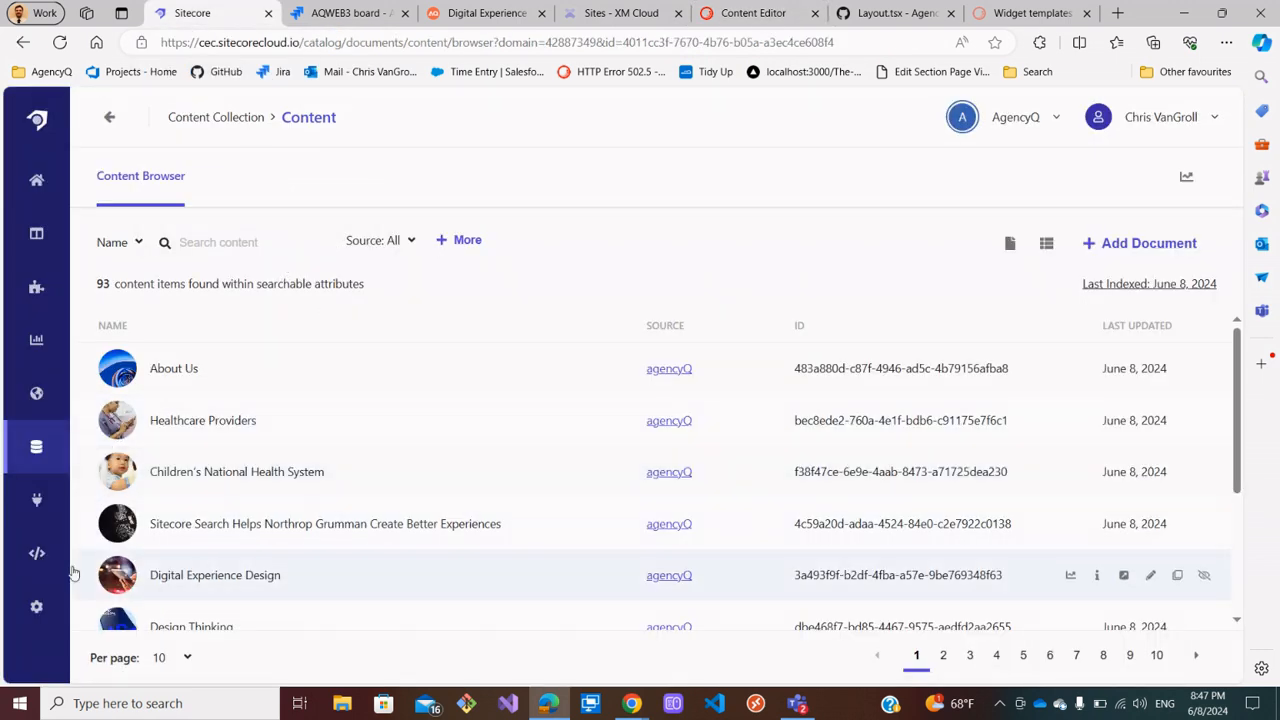
click(38, 608)
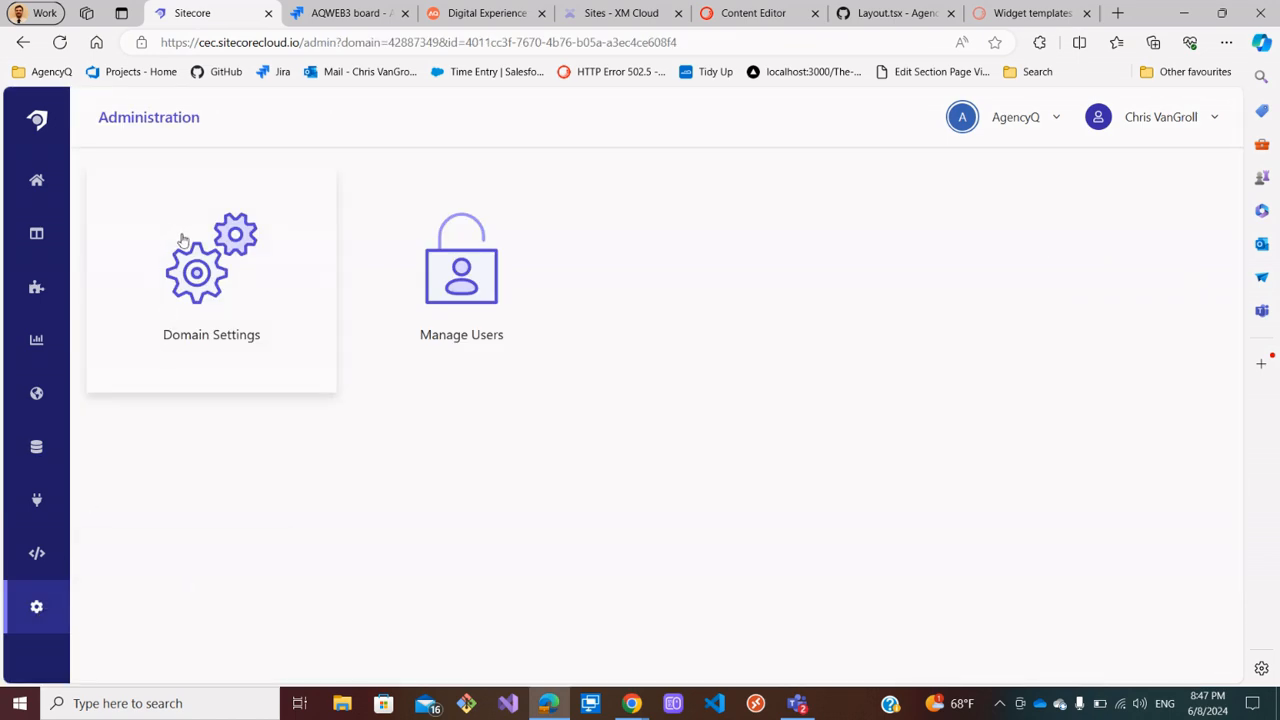
click(237, 272)
click(248, 175)
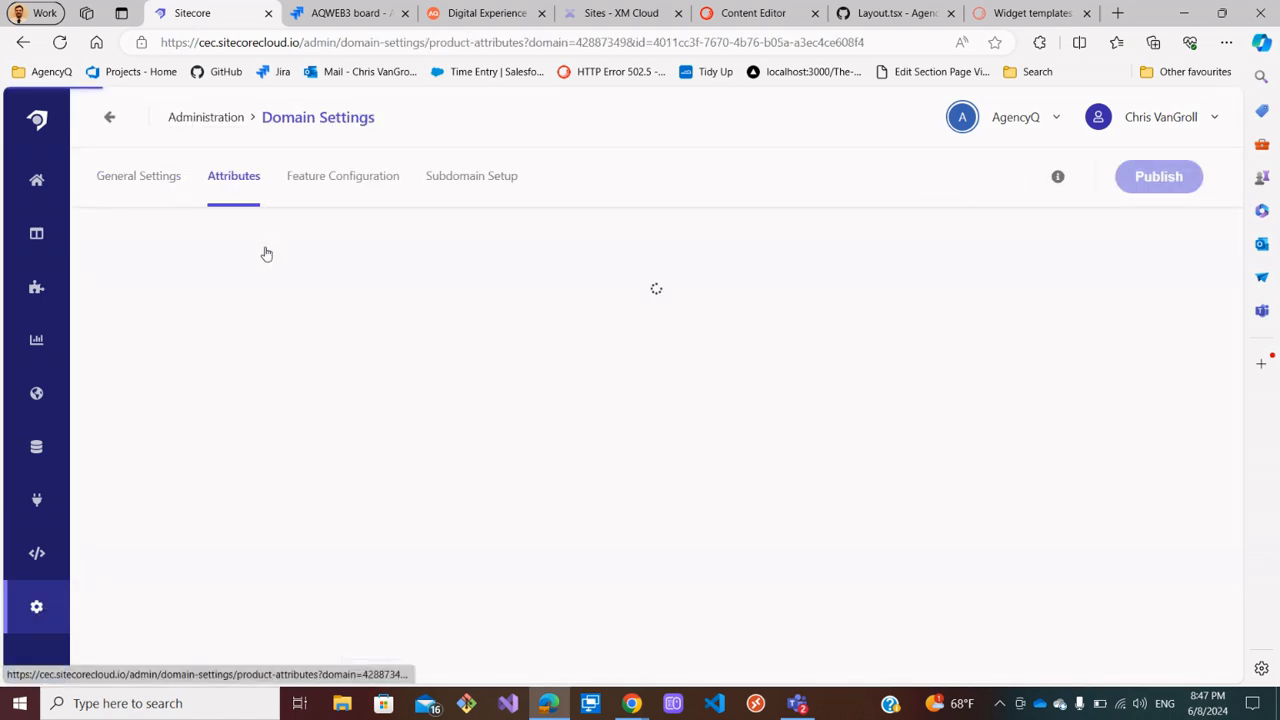
scroll(283, 386, down, 1)
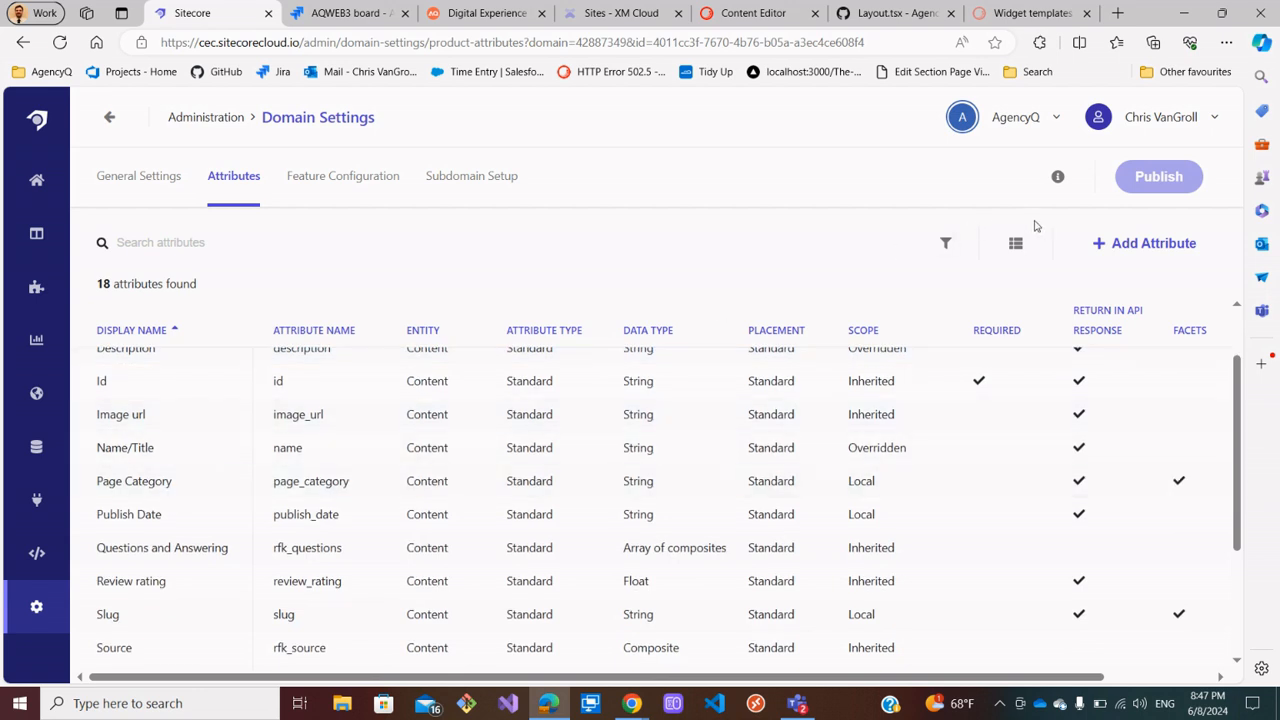
Start a new attribute and set its entity to Content
click(1146, 245)
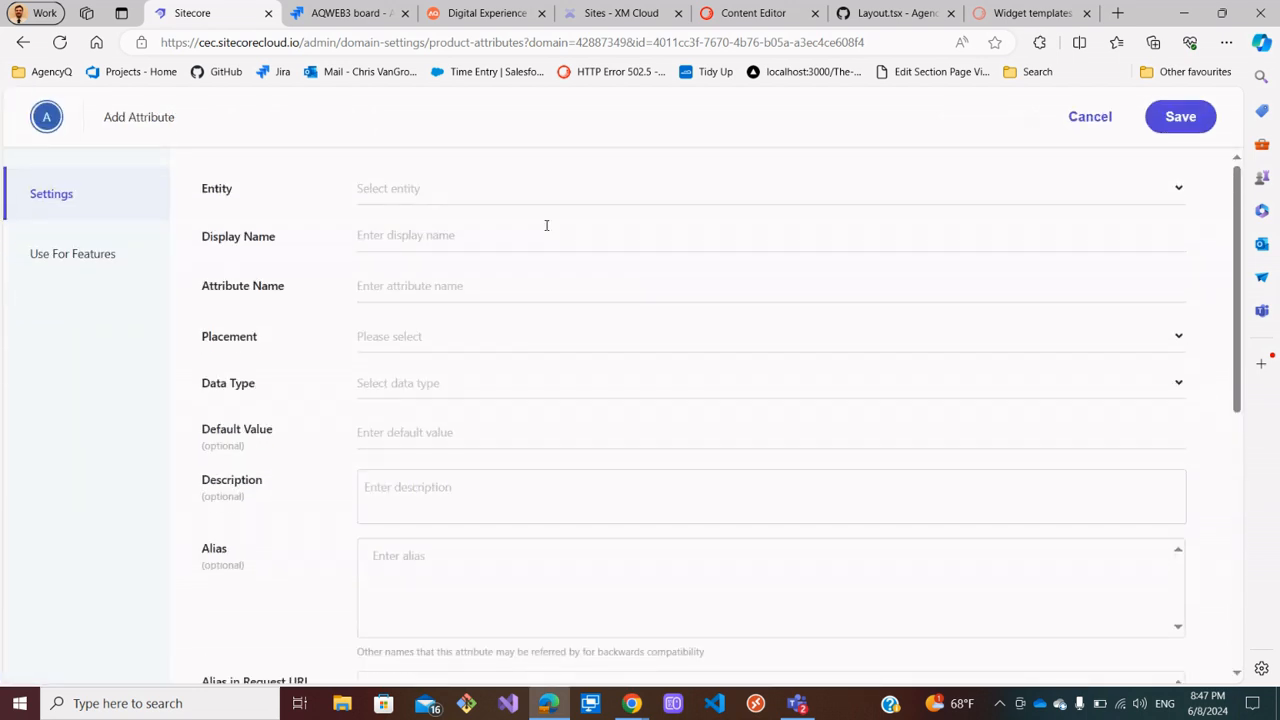
click(509, 198)
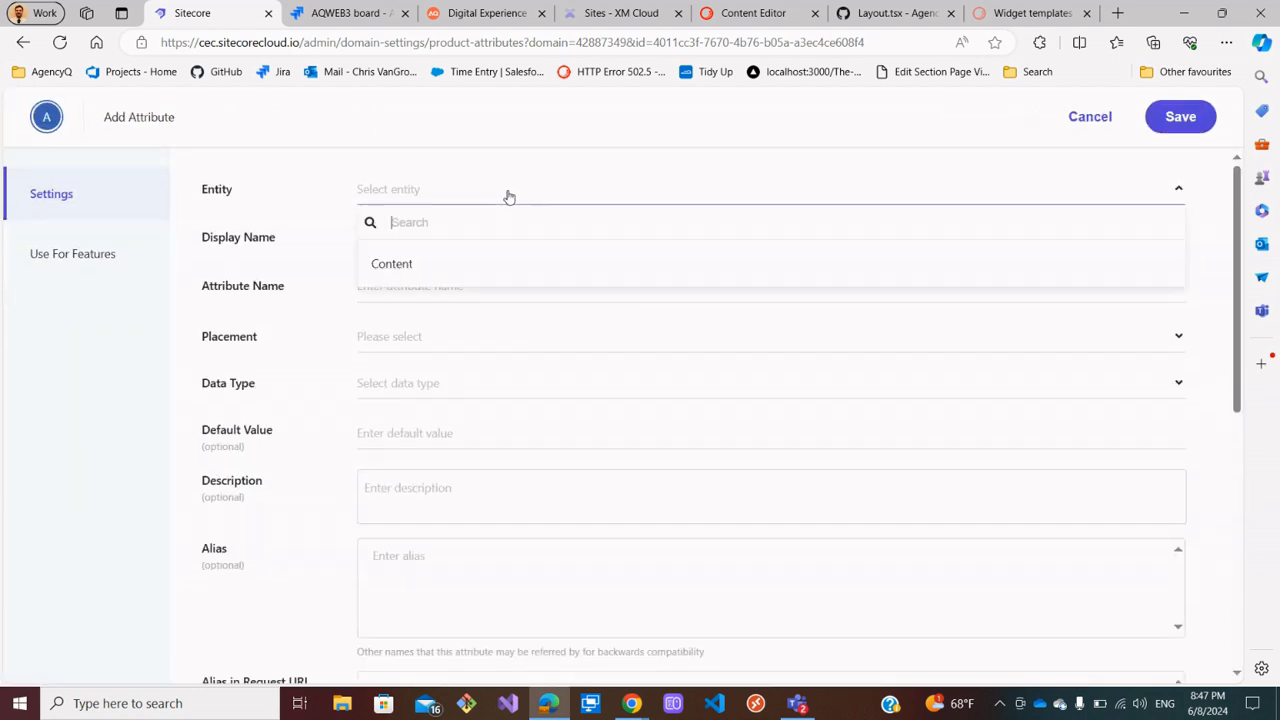
click(527, 270)
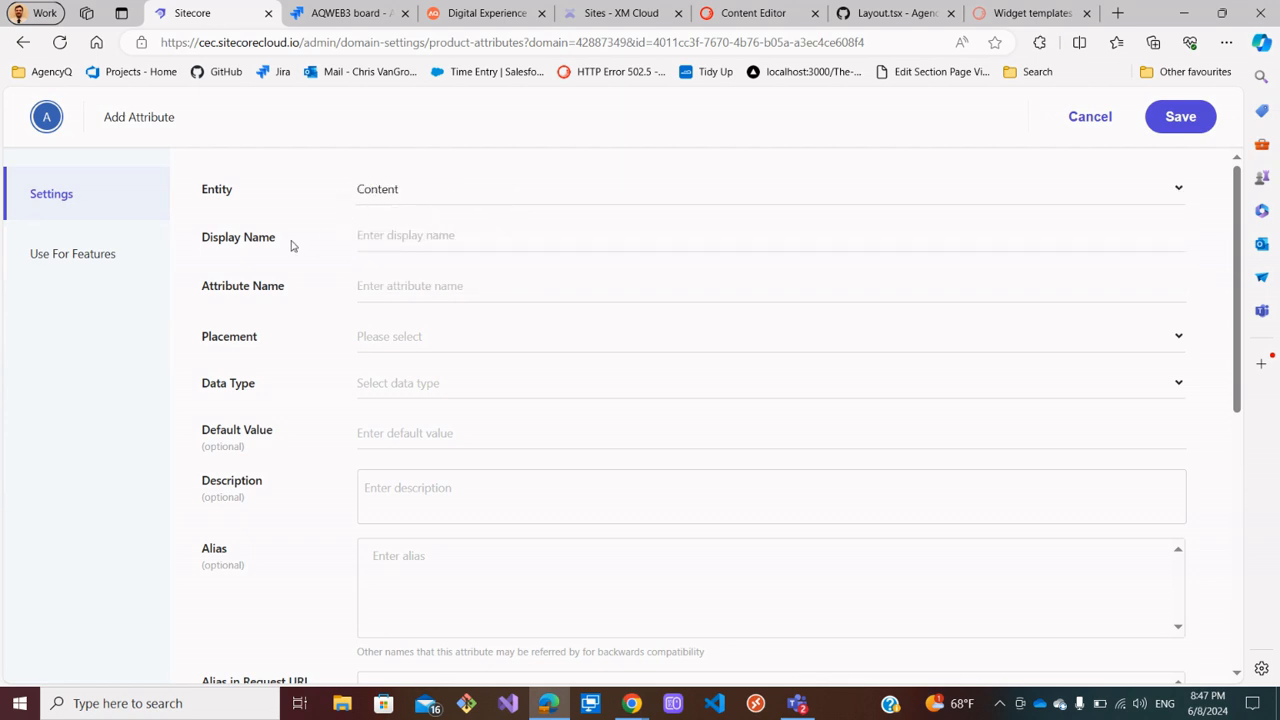
Enter test2 as both the display name and the attribute name, and set the placement to Standard
click(402, 233)
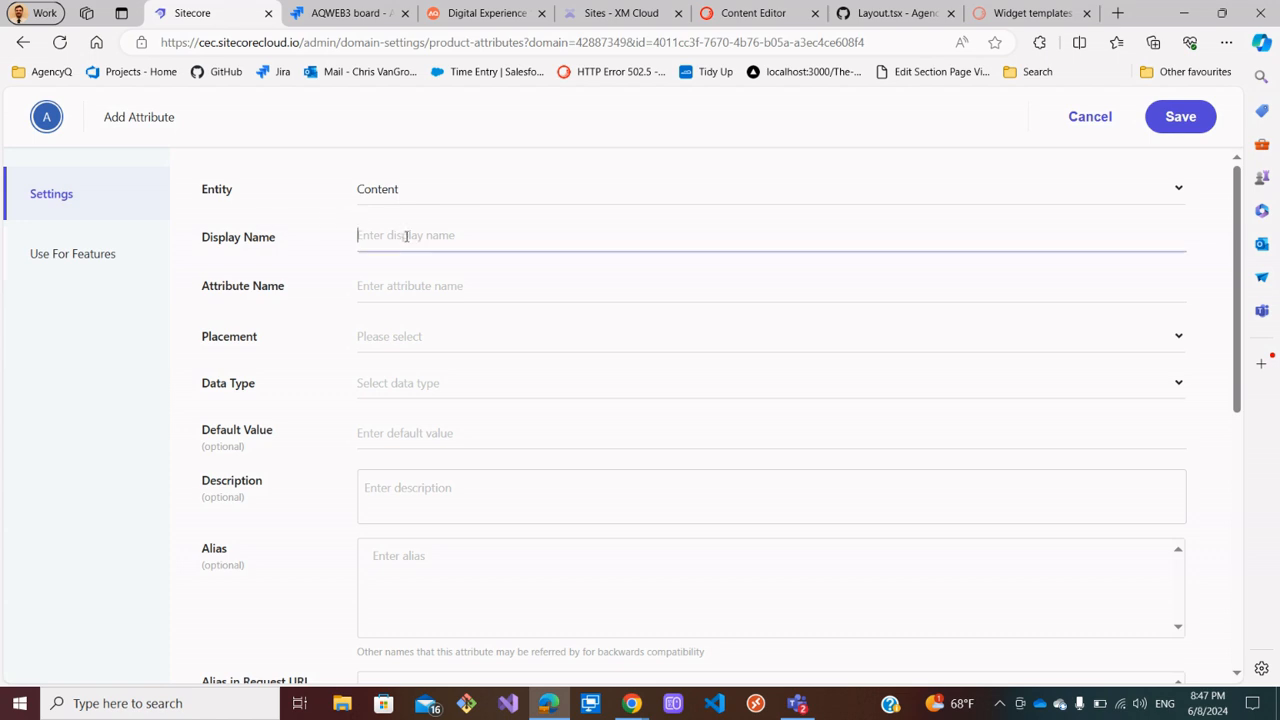
click(385, 286)
scroll(423, 289, down, 1)
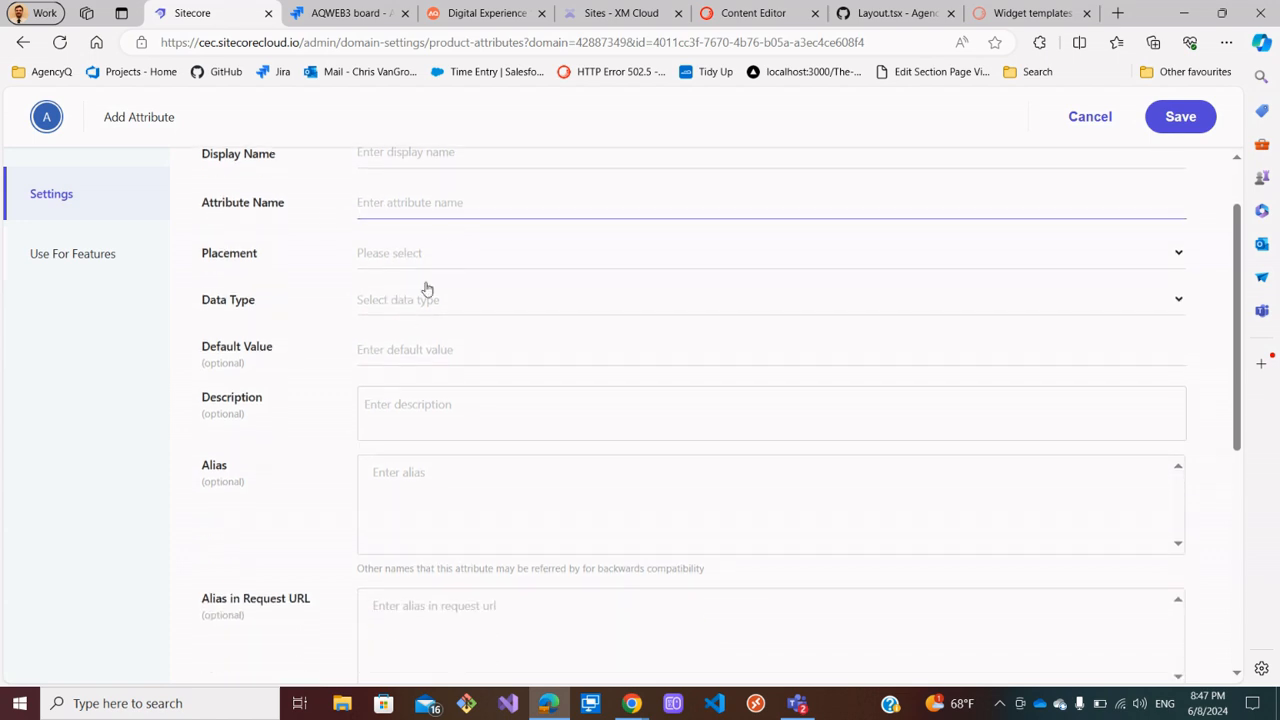
scroll(450, 240, up, 1)
click(444, 232)
text(test2)
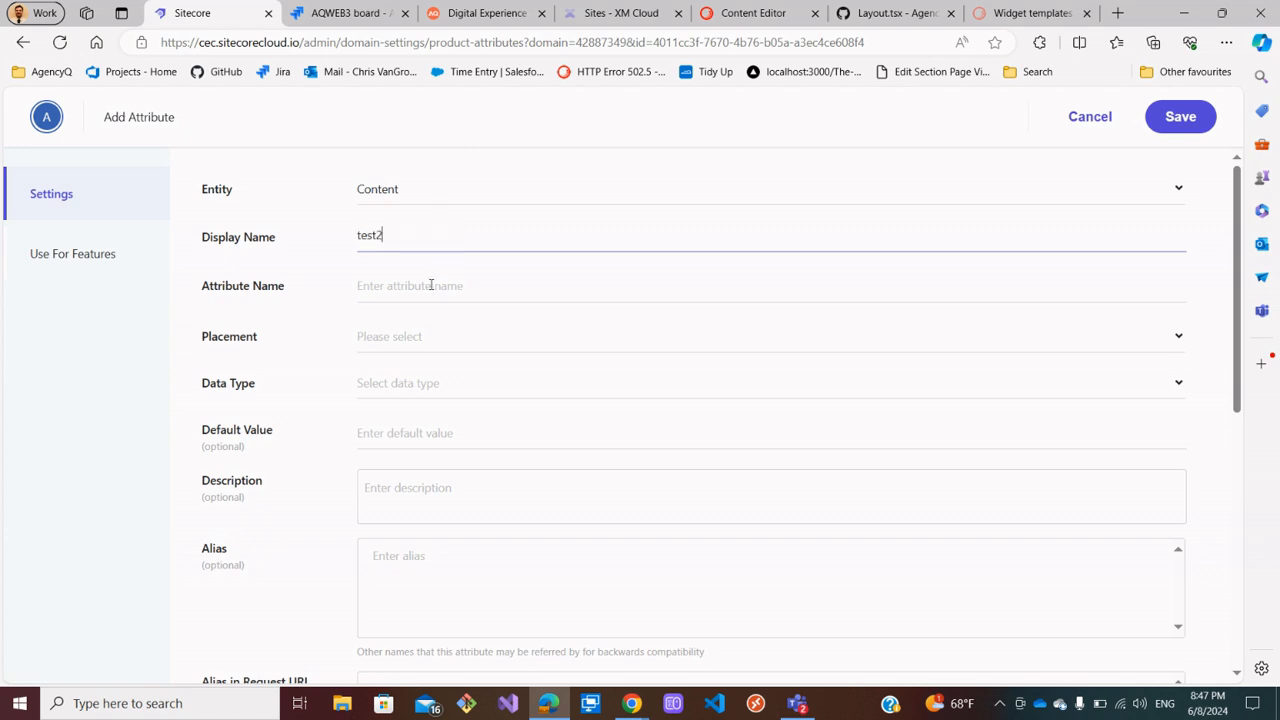
click(431, 287)
text(test2)
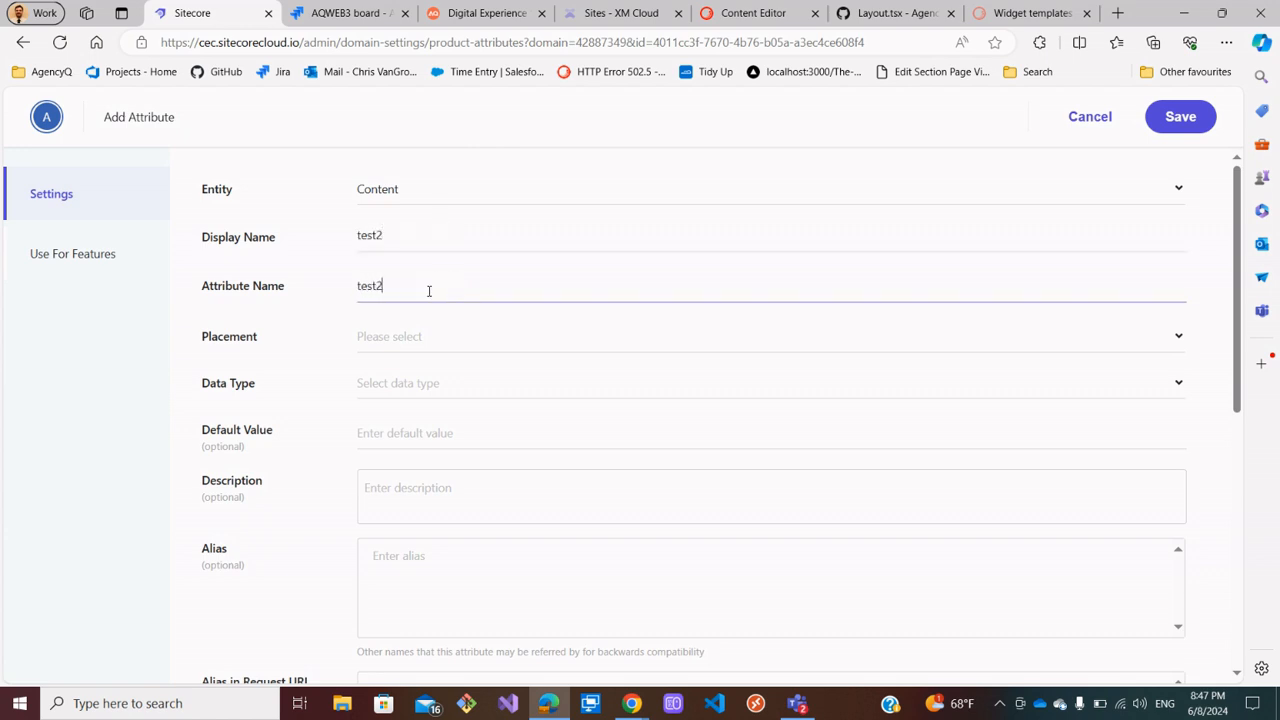
click(403, 337)
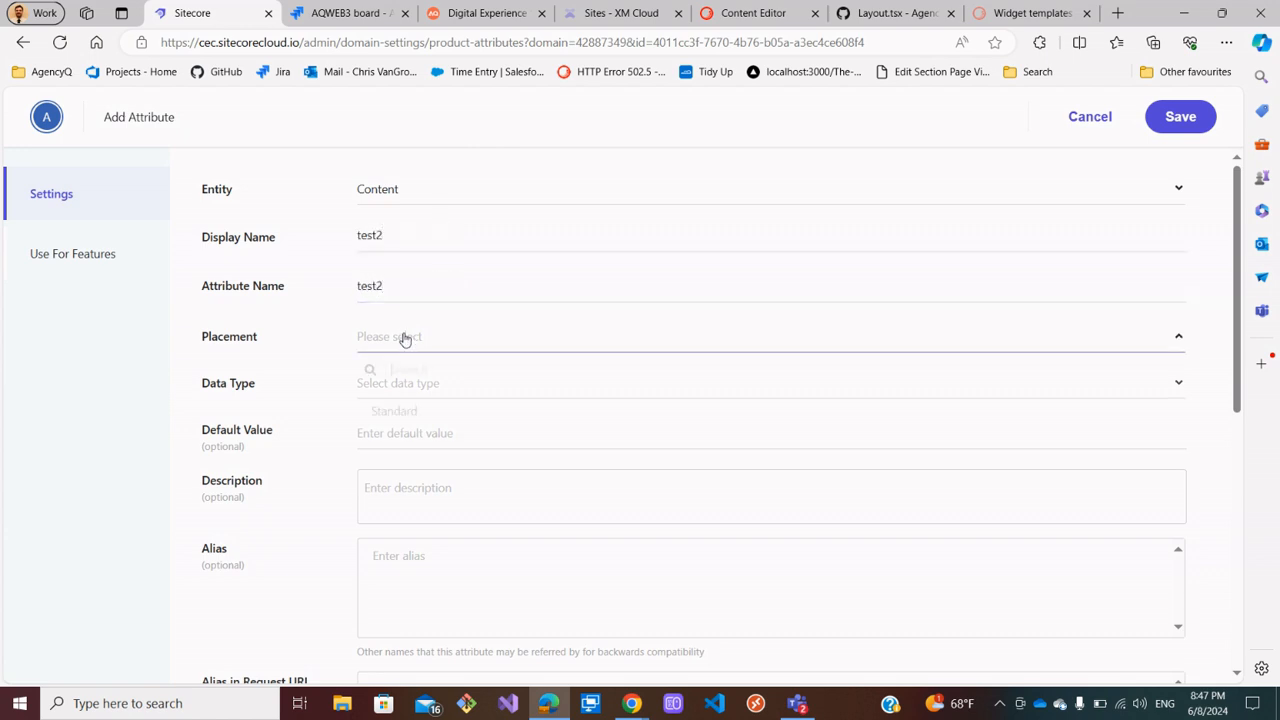
click(421, 416)
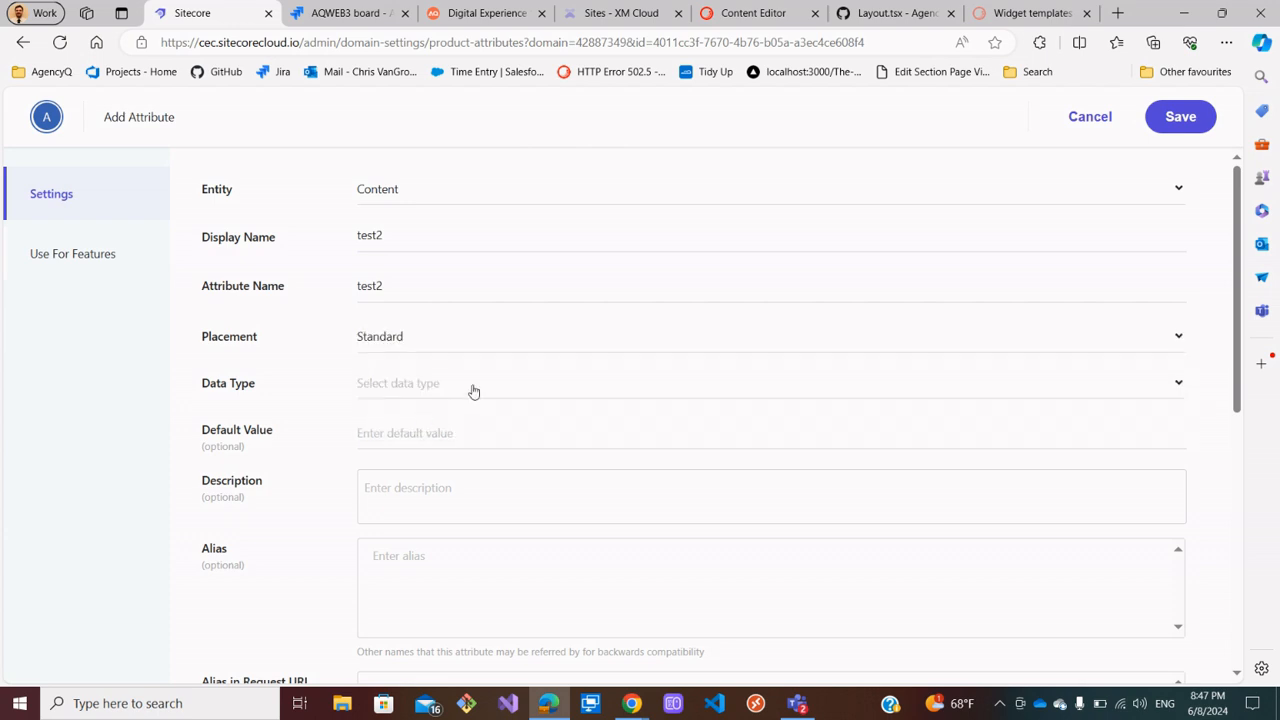
Enable Return In Api Response for the new attribute and review its other available properties
scroll(474, 391, down, 5)
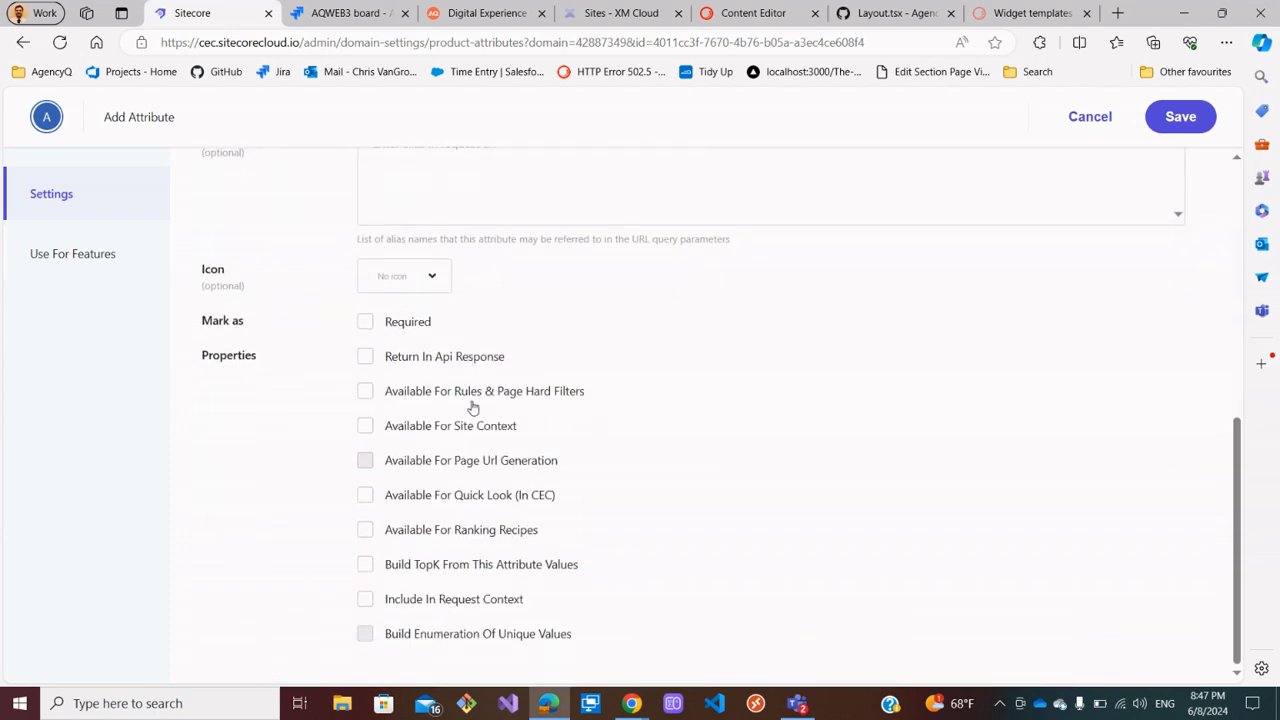
click(365, 357)
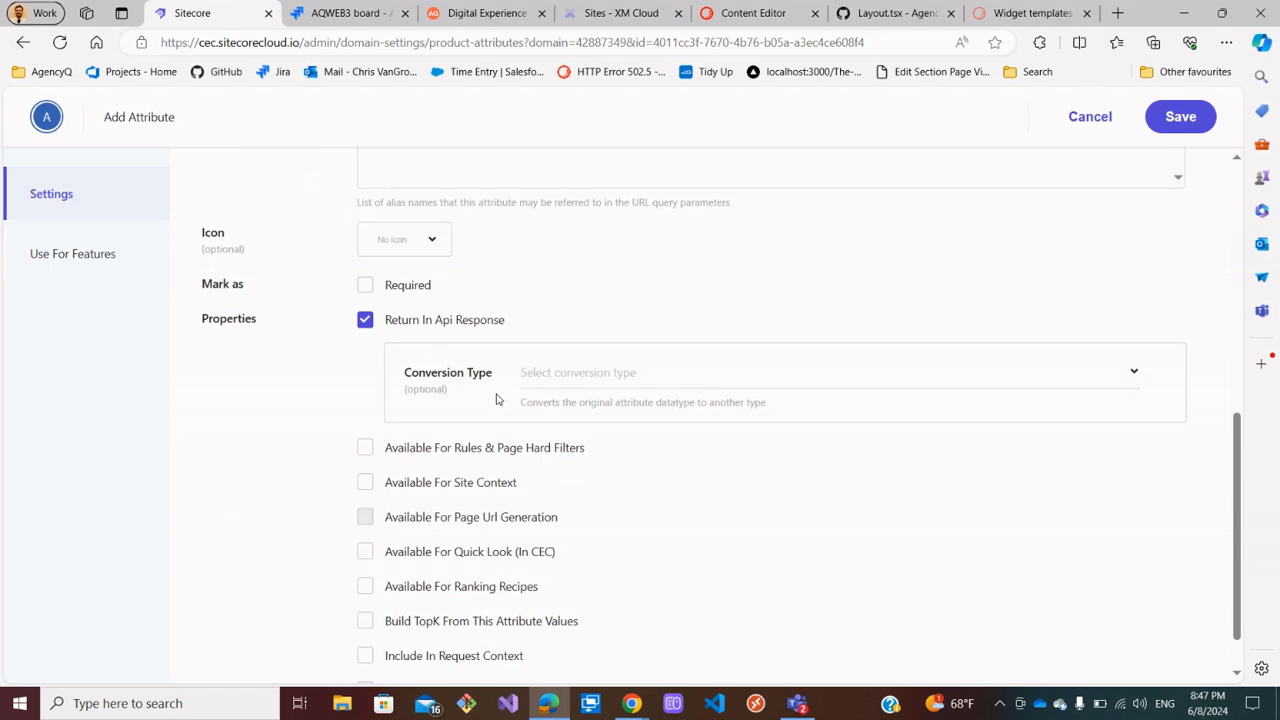
scroll(490, 418, up, 3)
scroll(485, 426, down, 3)
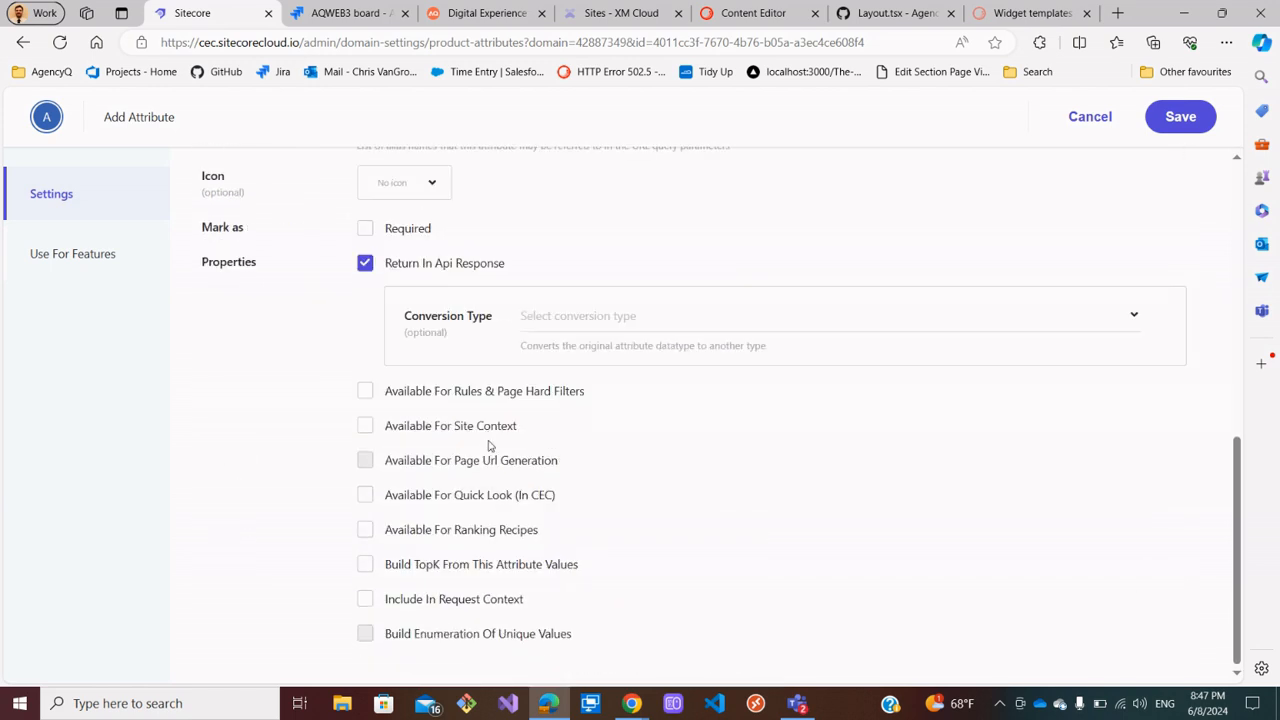
scroll(544, 464, up, 3)
scroll(547, 470, down, 3)
scroll(549, 476, up, 3)
scroll(549, 476, up, 4)
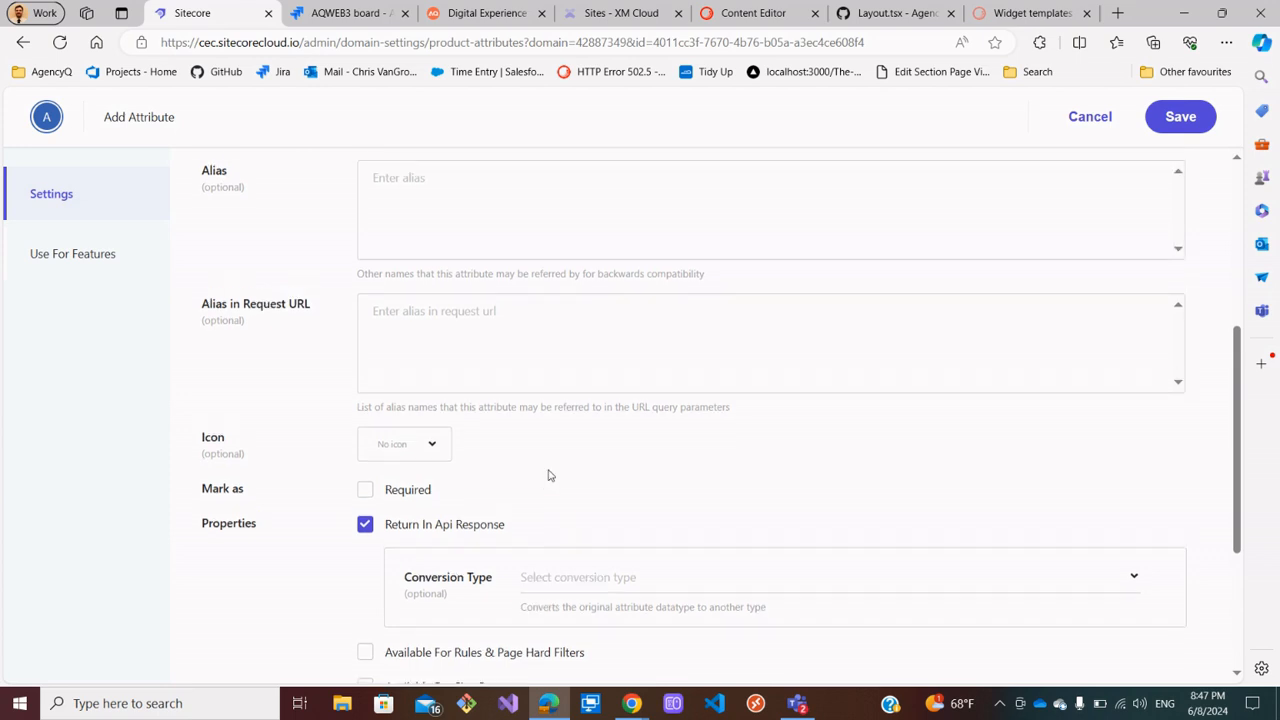
scroll(548, 475, down, 7)
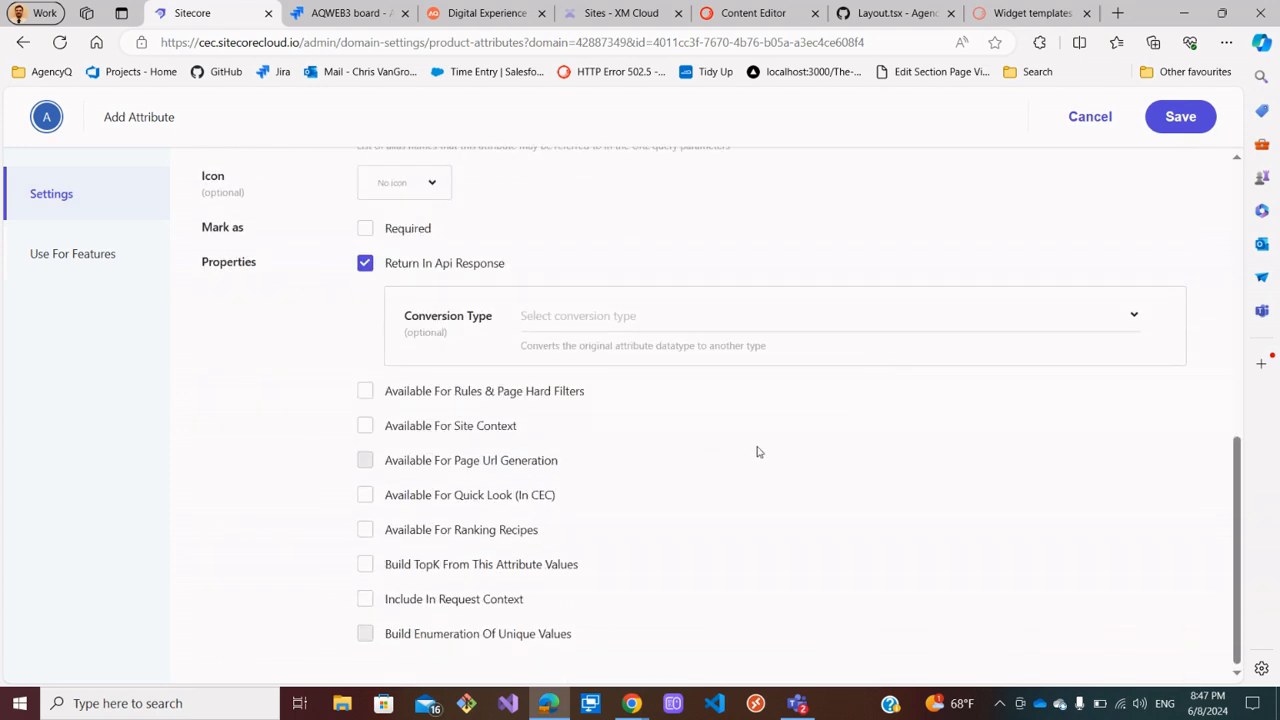
scroll(611, 458, up, 2)
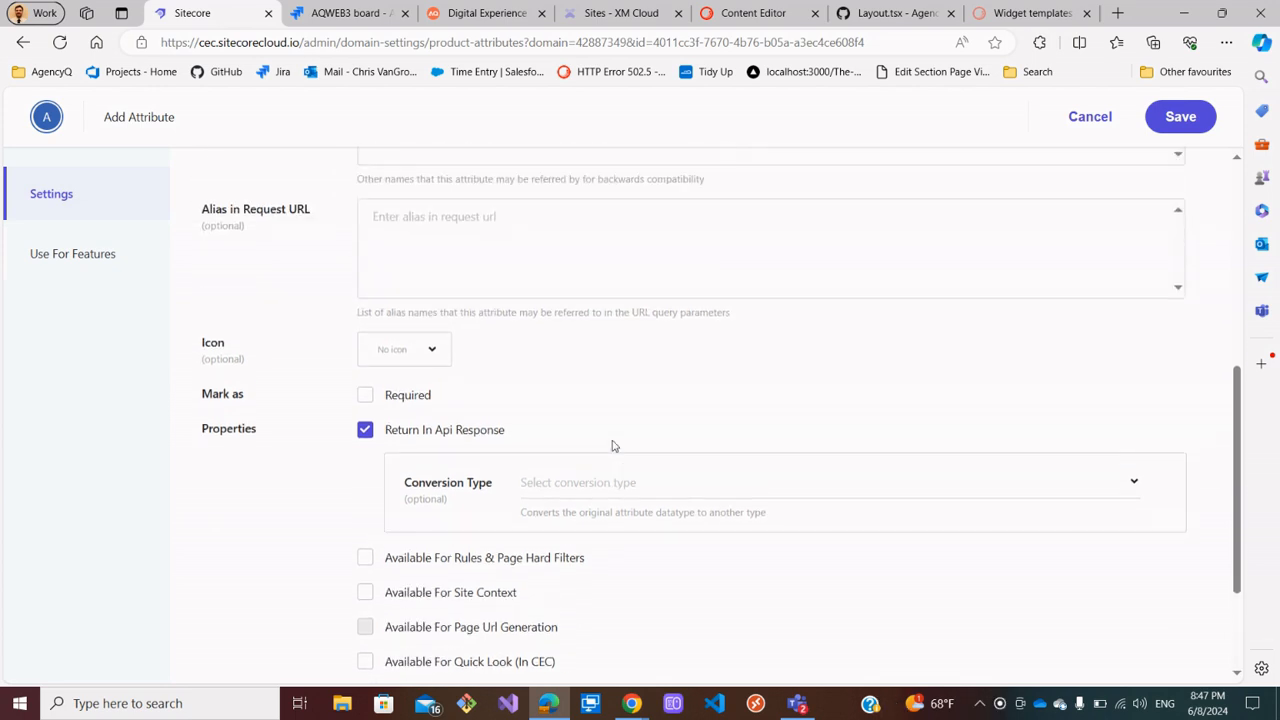
Set the new attribute's data type to String and leave its default value empty
scroll(614, 446, up, 3)
scroll(616, 448, up, 2)
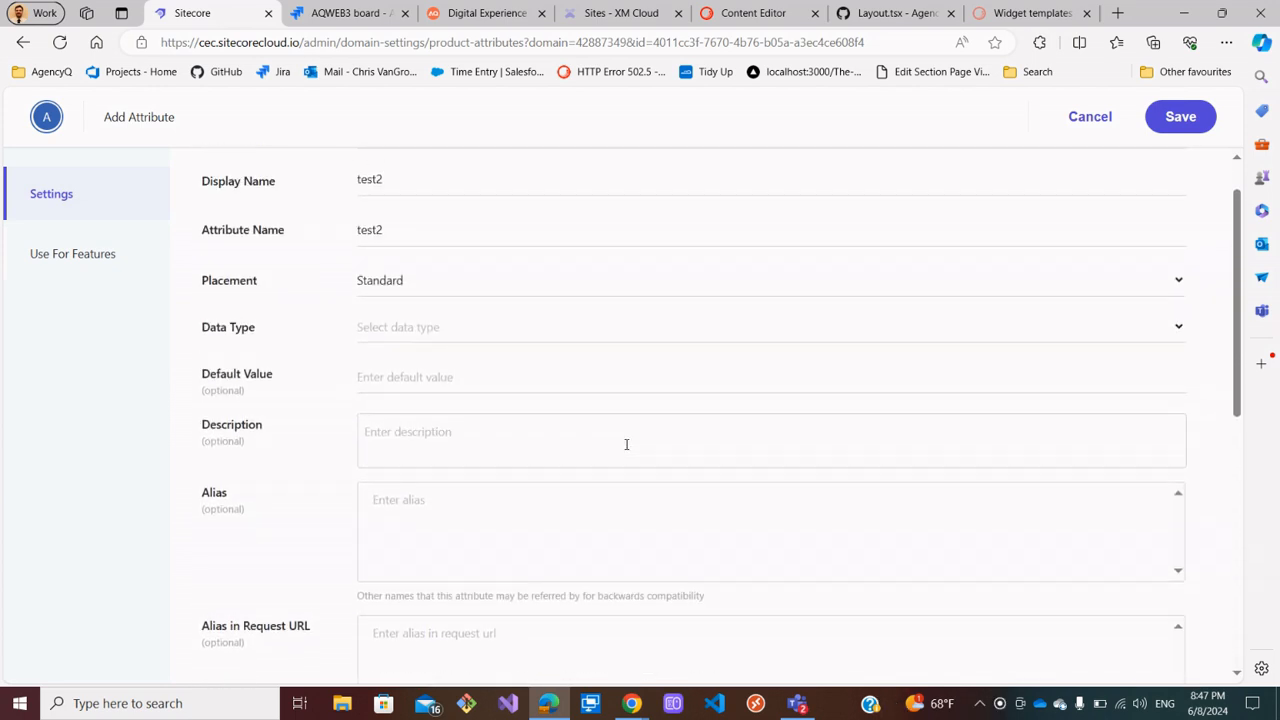
click(601, 328)
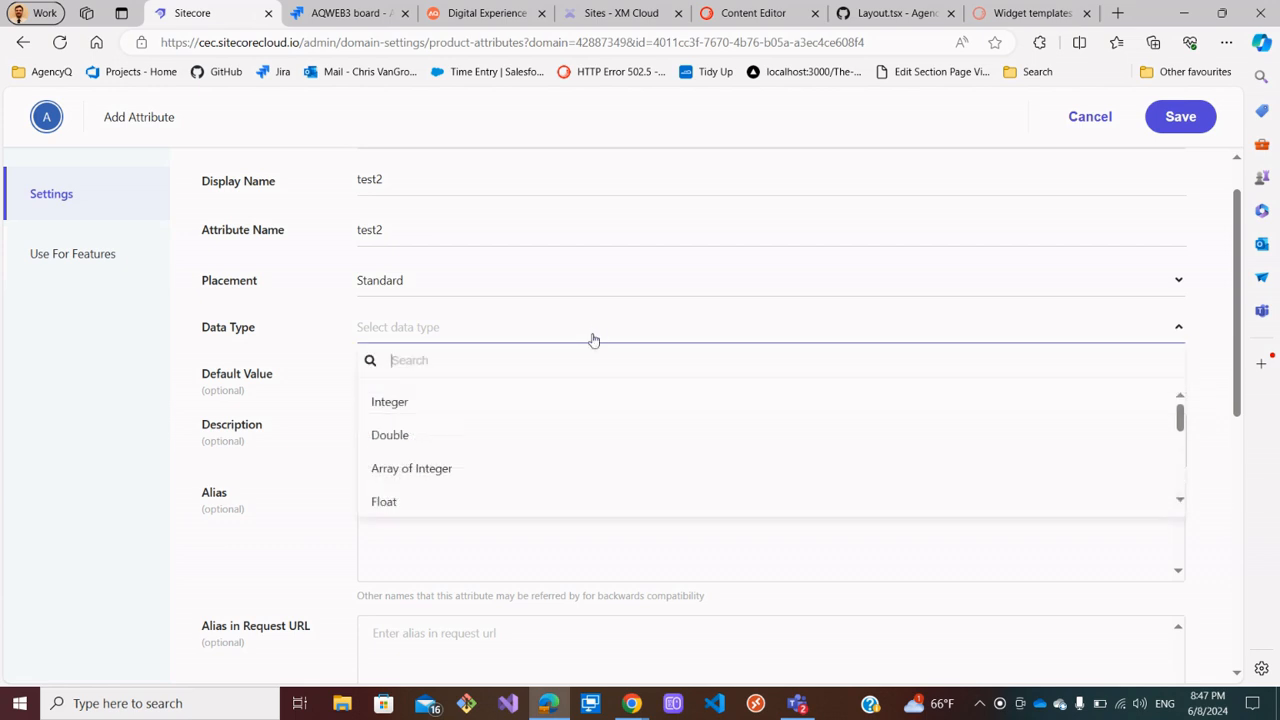
scroll(445, 450, down, 3)
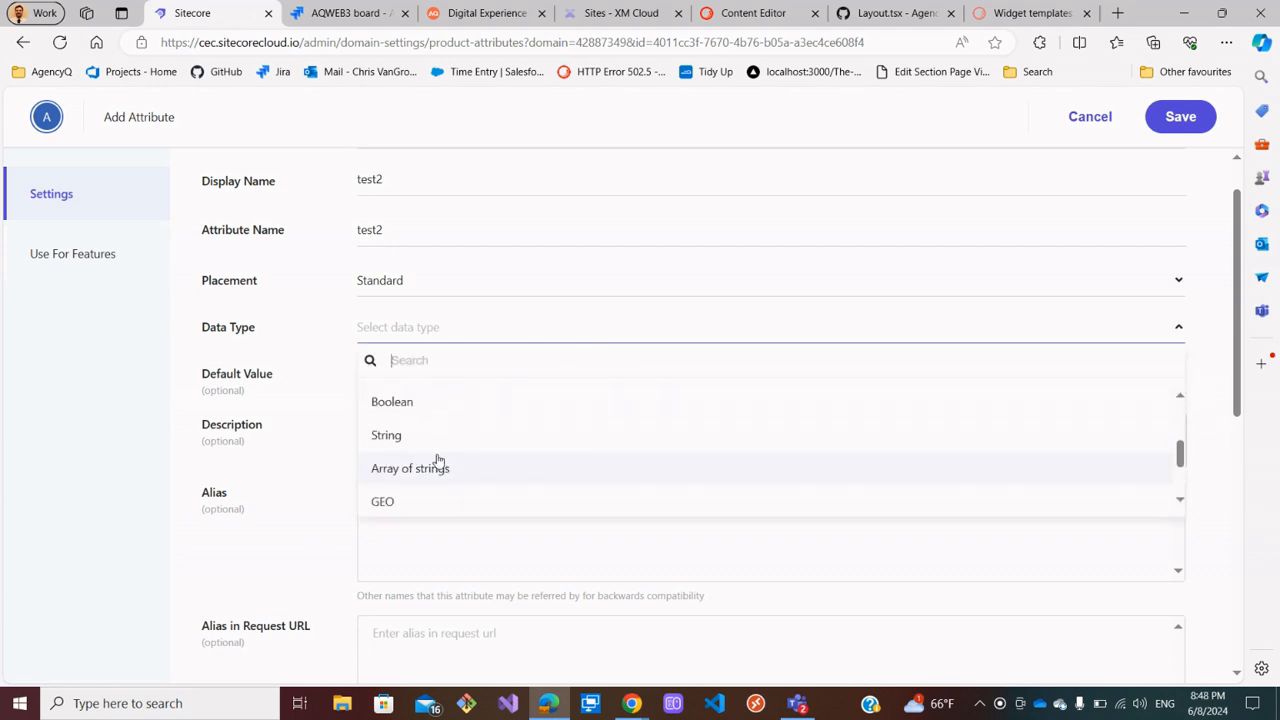
click(403, 437)
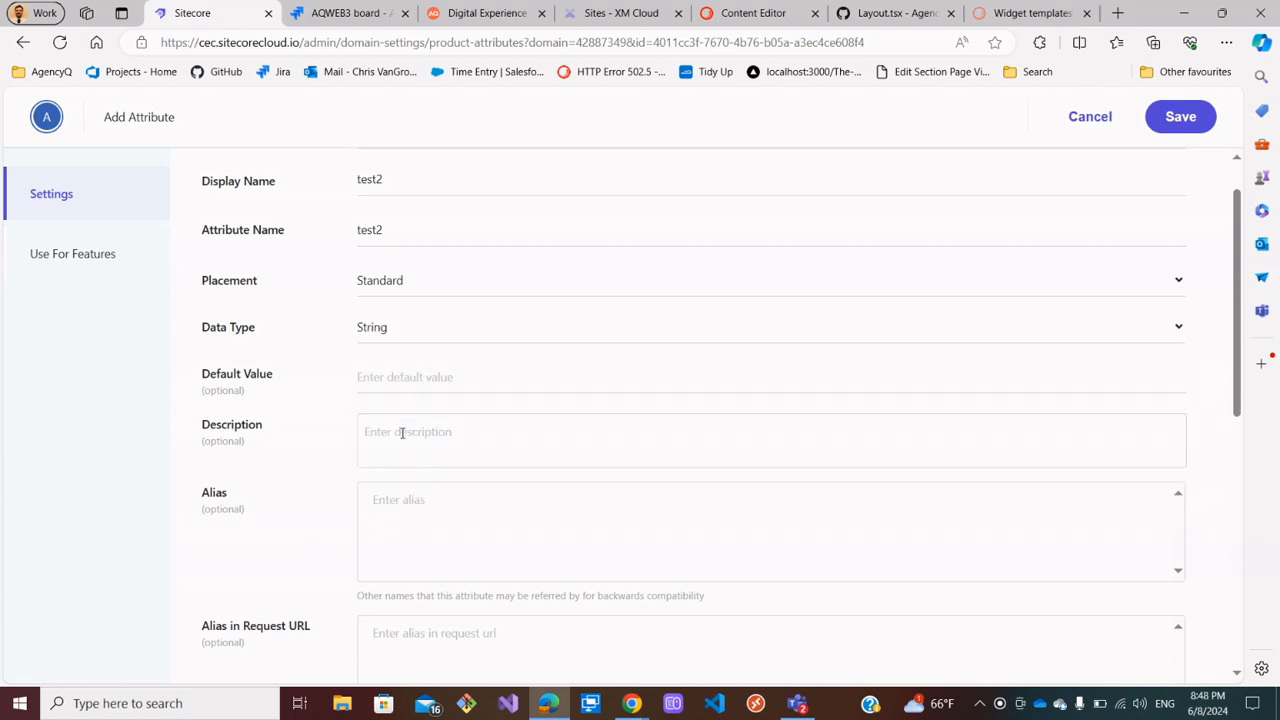
click(450, 382)
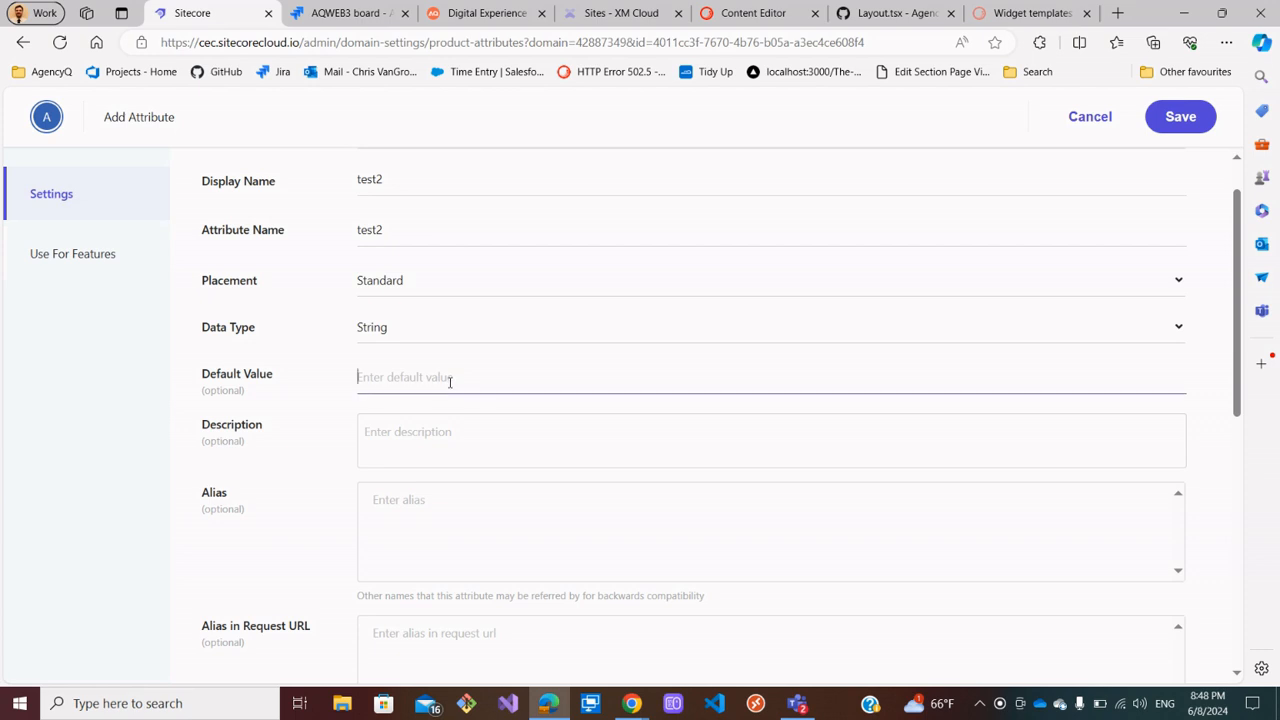
click(120, 481)
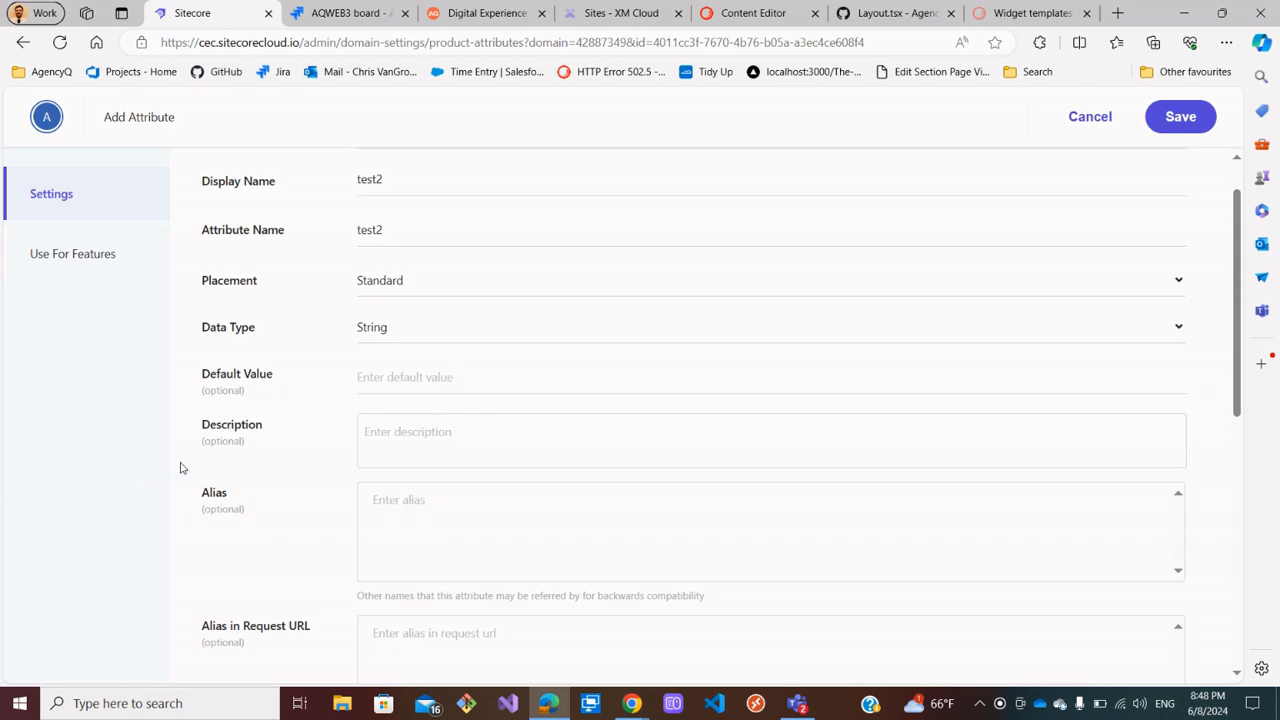
Enable the new attribute for use as a facet in its feature settings
scroll(231, 457, down, 3)
scroll(314, 441, down, 5)
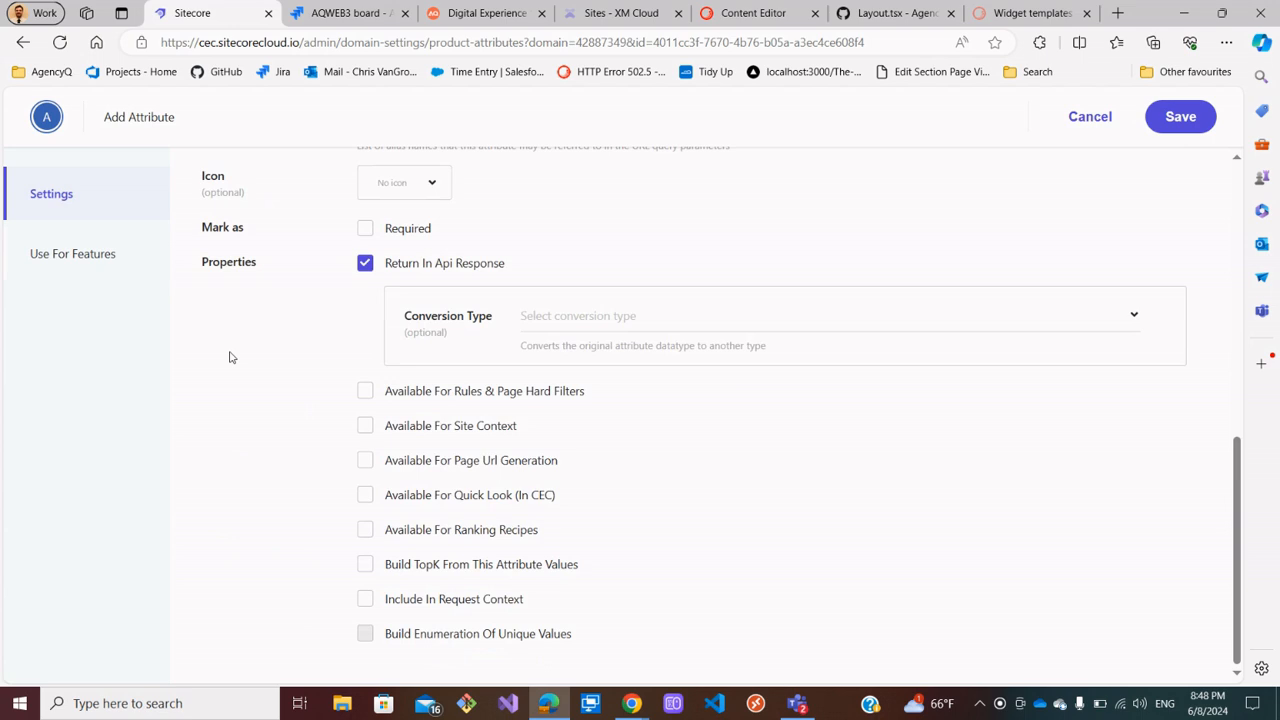
click(123, 263)
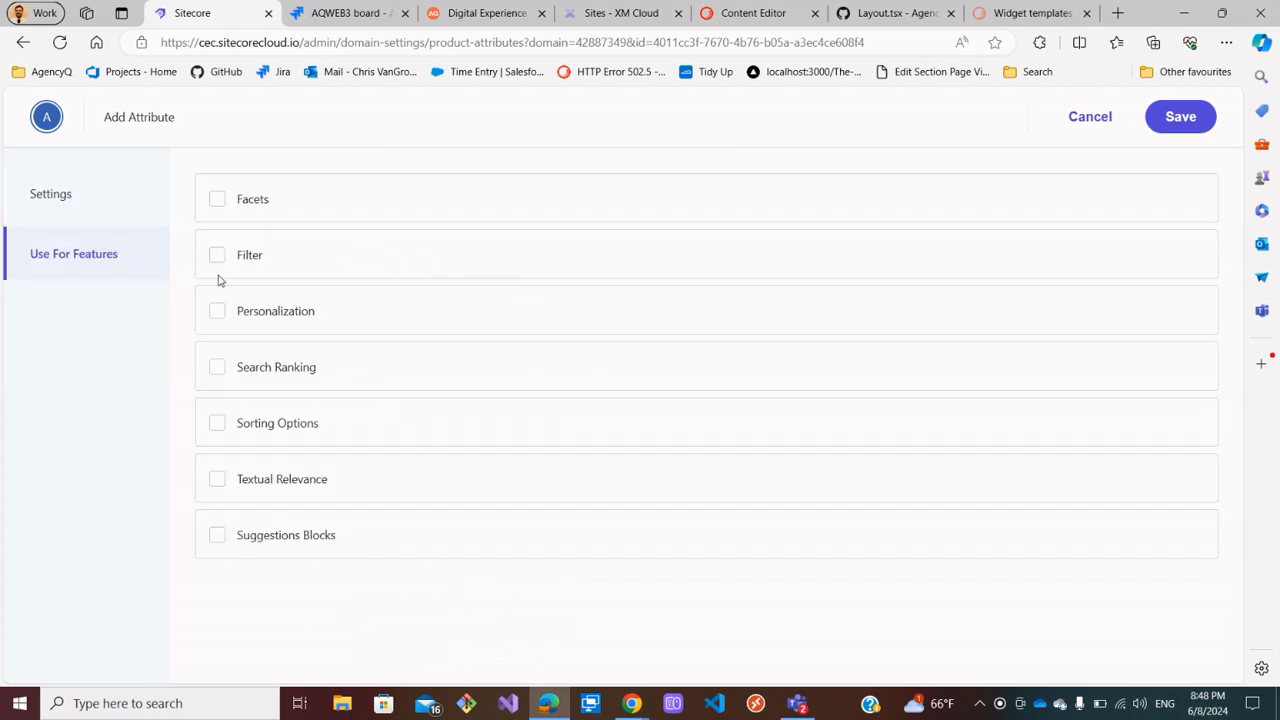
click(217, 200)
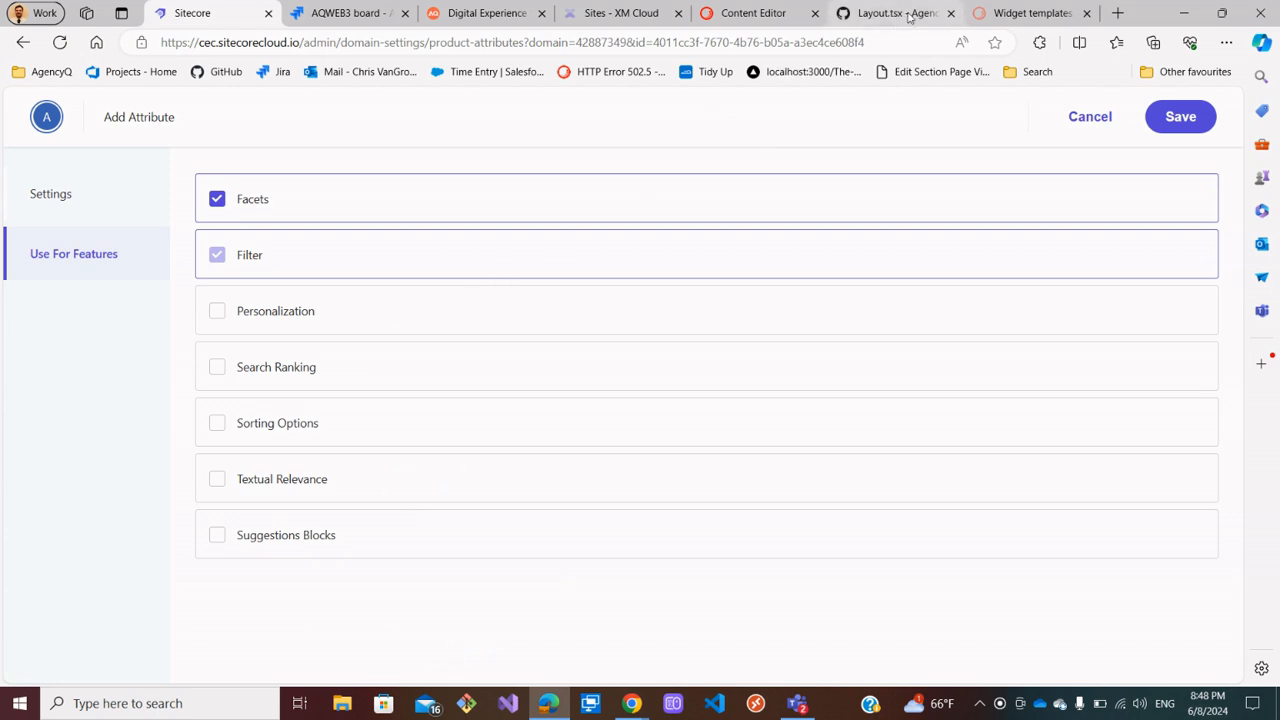
Switch to the widget templates documentation and examine the facets, such as Category, in the Search results example
click(1032, 14)
click(10, 326)
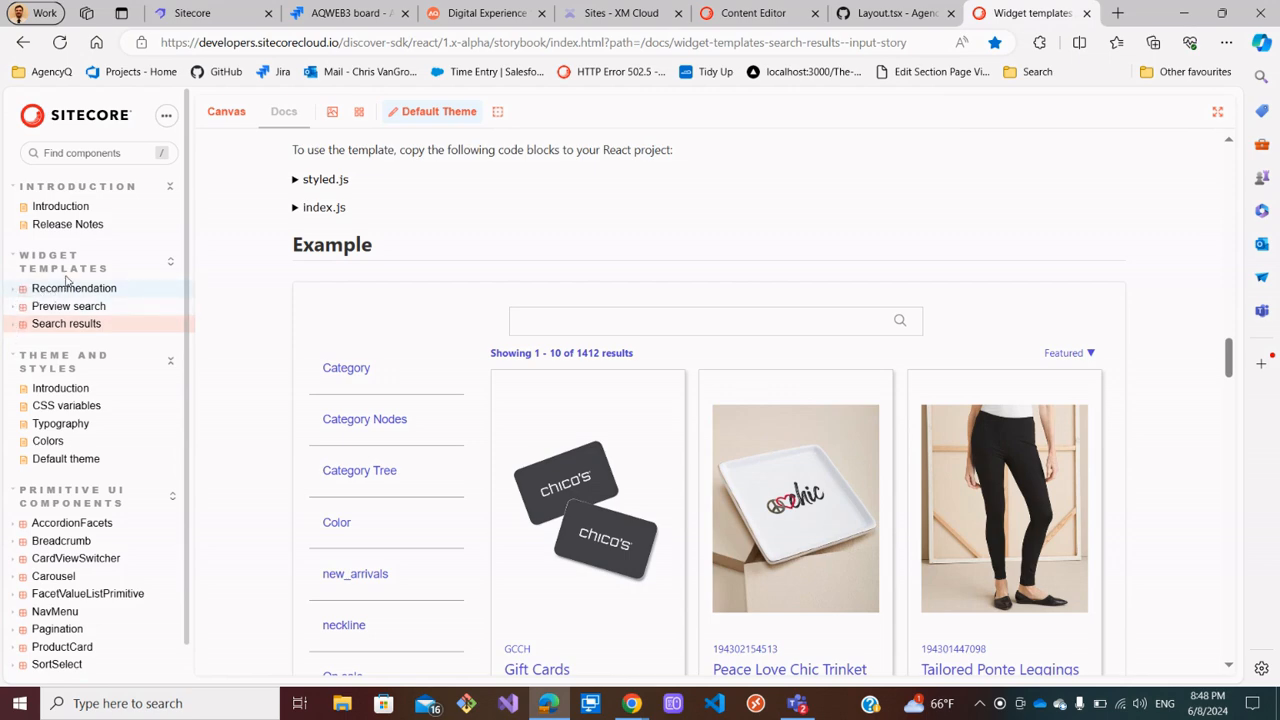
scroll(741, 370, down, 2)
scroll(740, 373, up, 2)
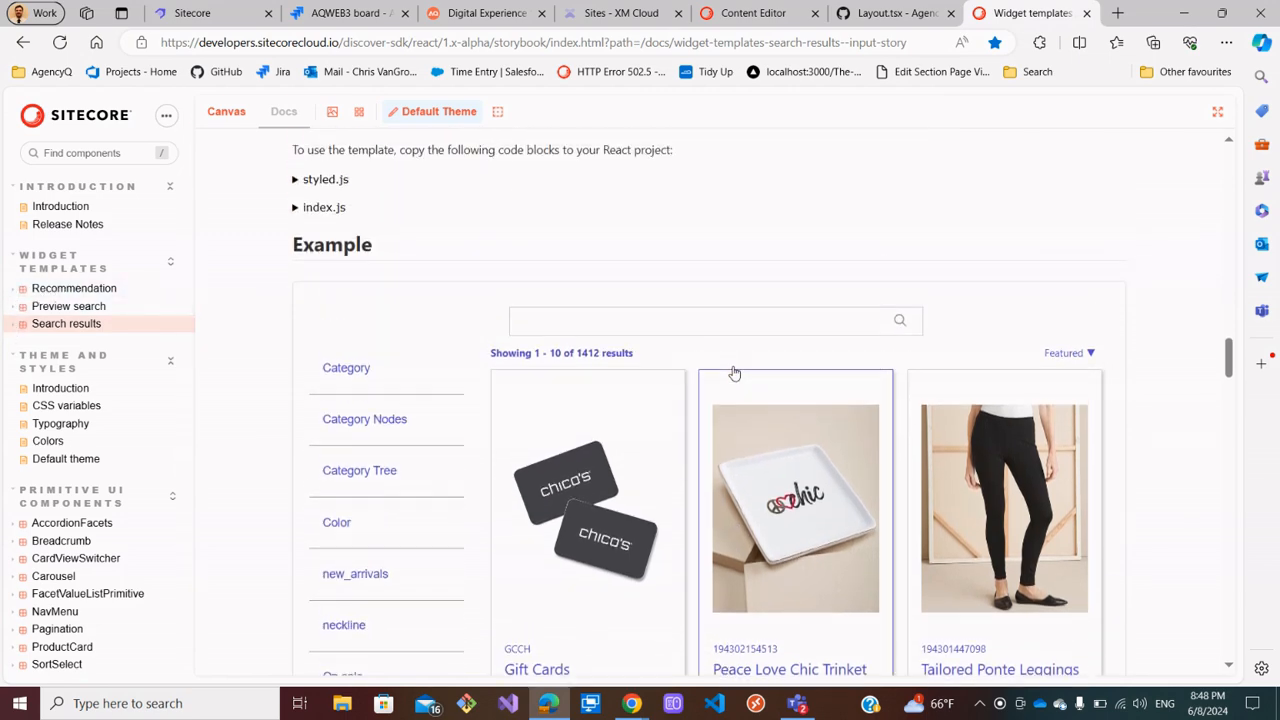
scroll(735, 373, down, 2)
scroll(737, 377, up, 1)
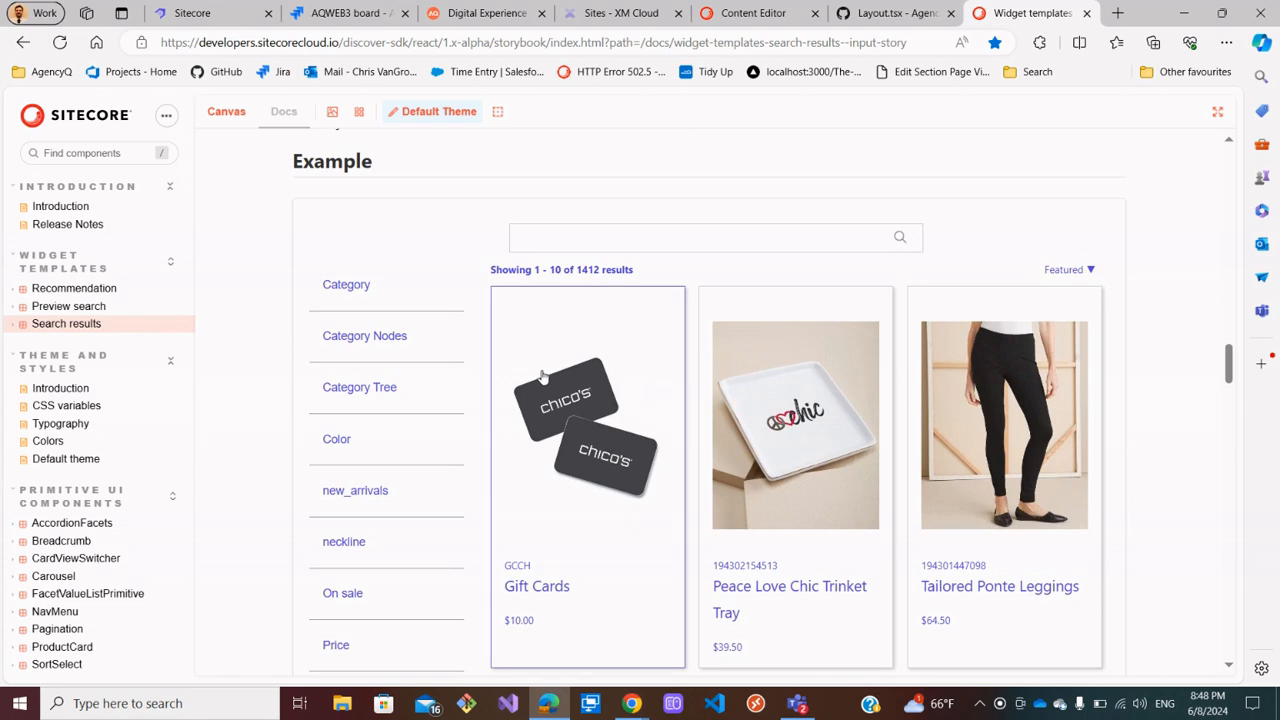
click(366, 291)
click(366, 291)
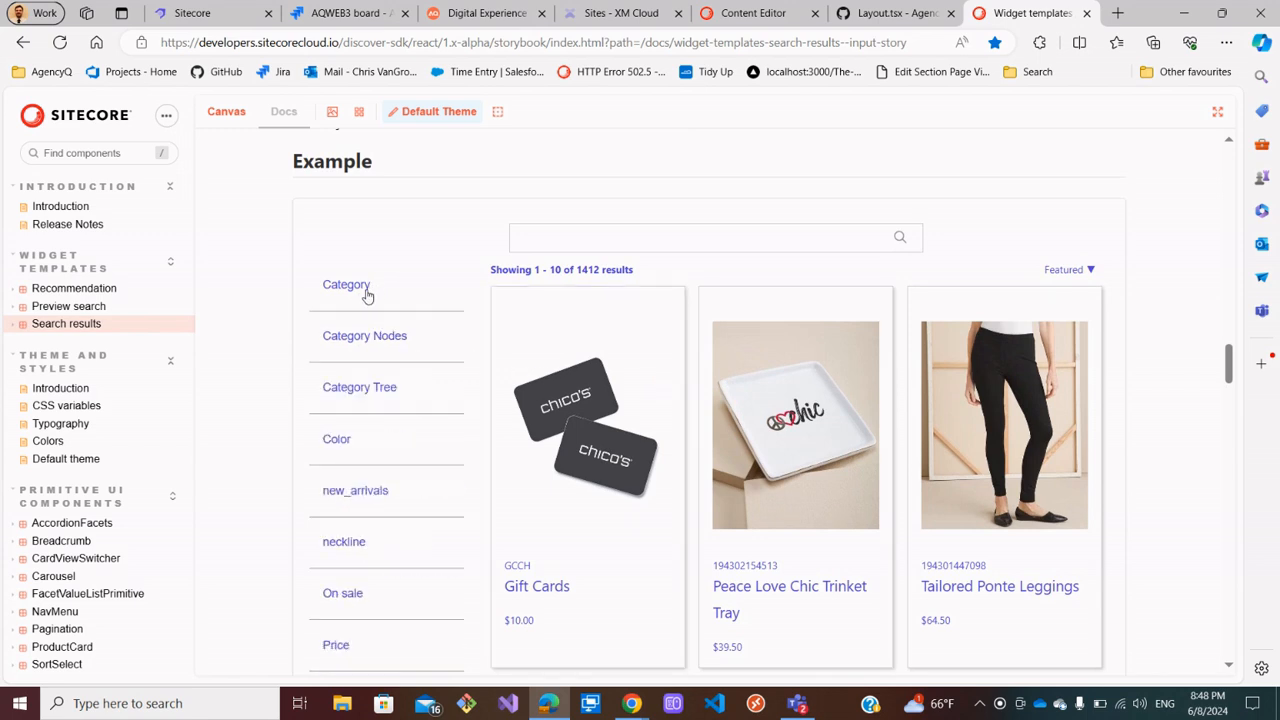
click(366, 291)
click(358, 285)
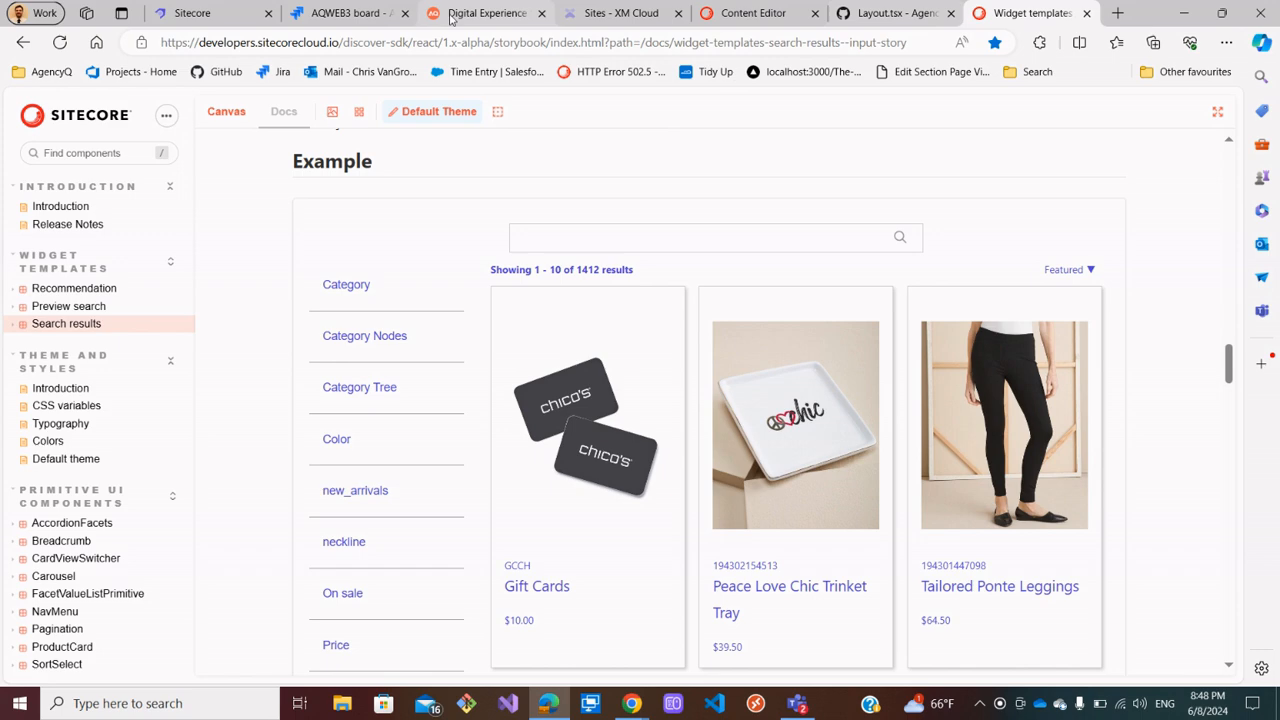
Return to Sitecore Search and discard the new attribute without saving
click(222, 15)
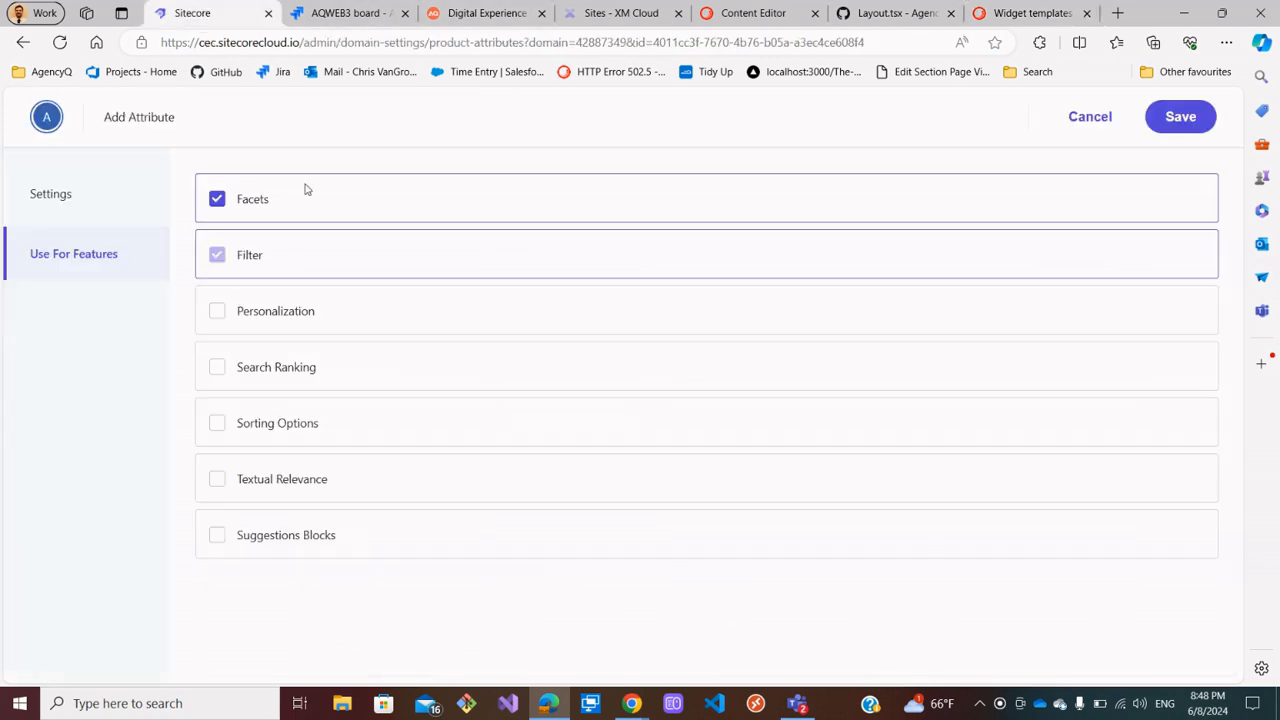
click(1091, 117)
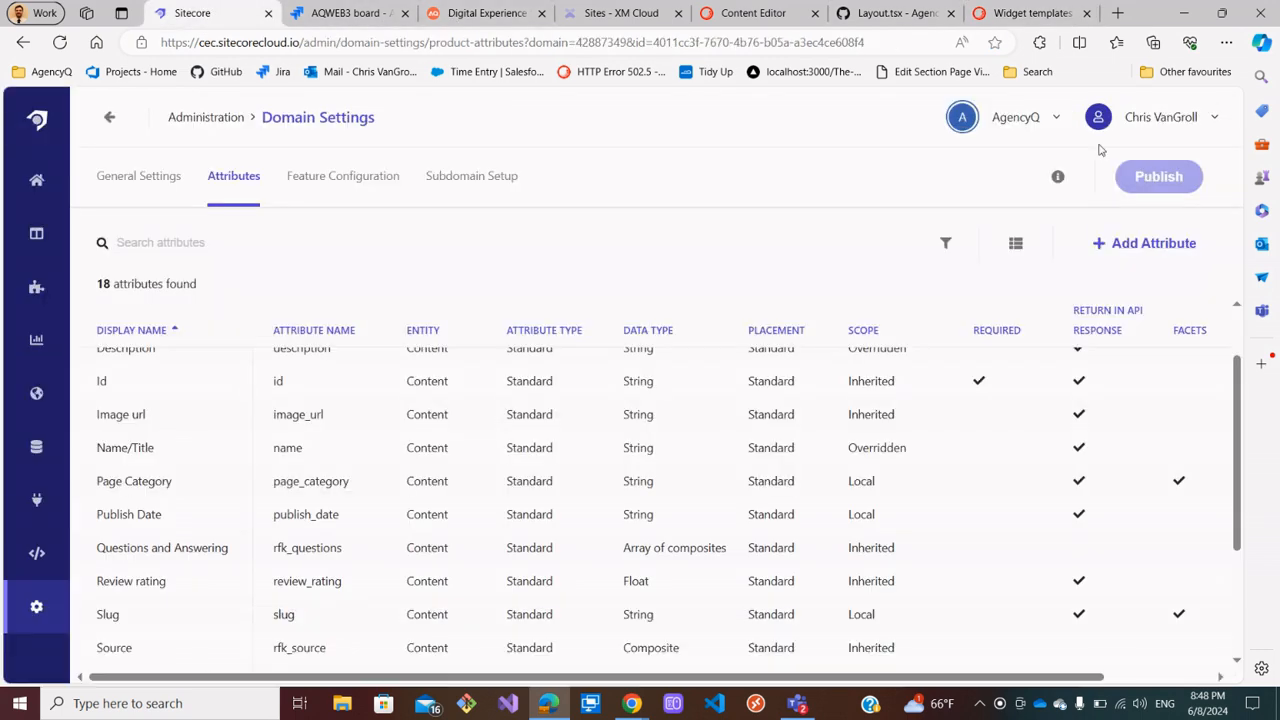
Review the Page Category attribute's settings, properties and enabled features, and close it without changes
click(182, 487)
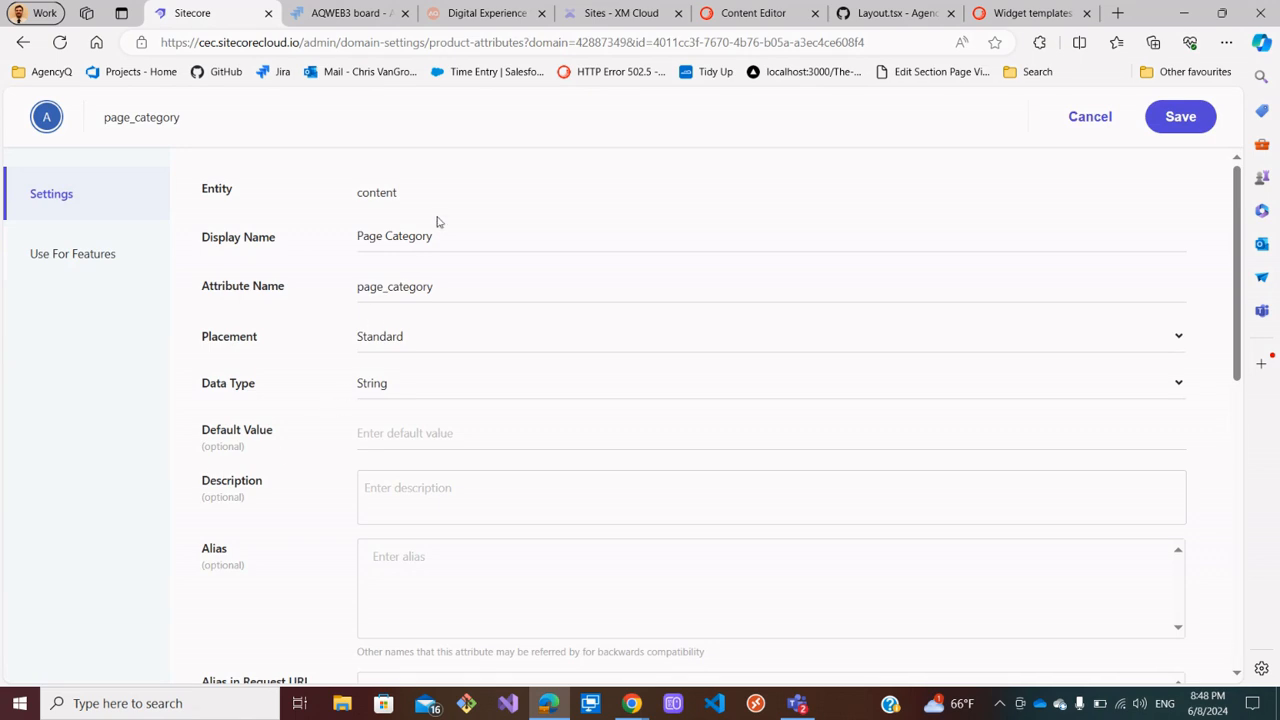
scroll(497, 312, down, 1)
scroll(450, 350, up, 1)
scroll(495, 435, down, 5)
scroll(390, 470, down, 2)
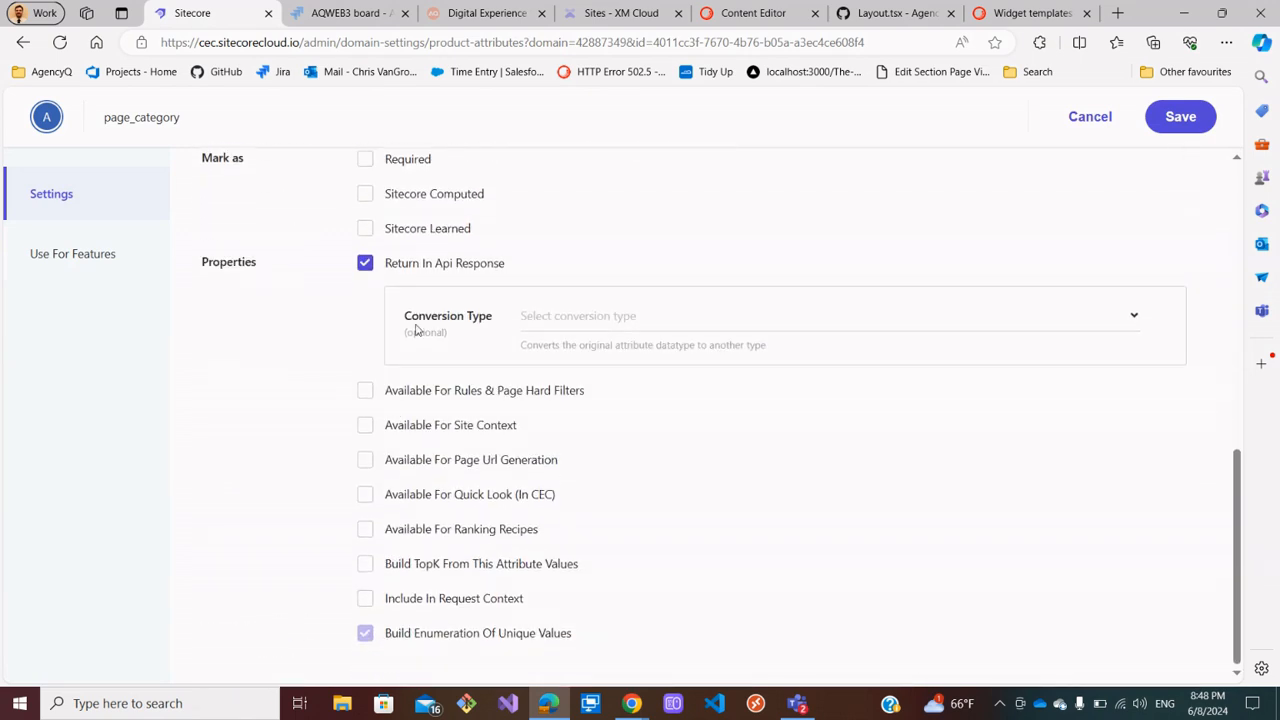
scroll(417, 360, up, 4)
scroll(417, 400, up, 3)
click(106, 257)
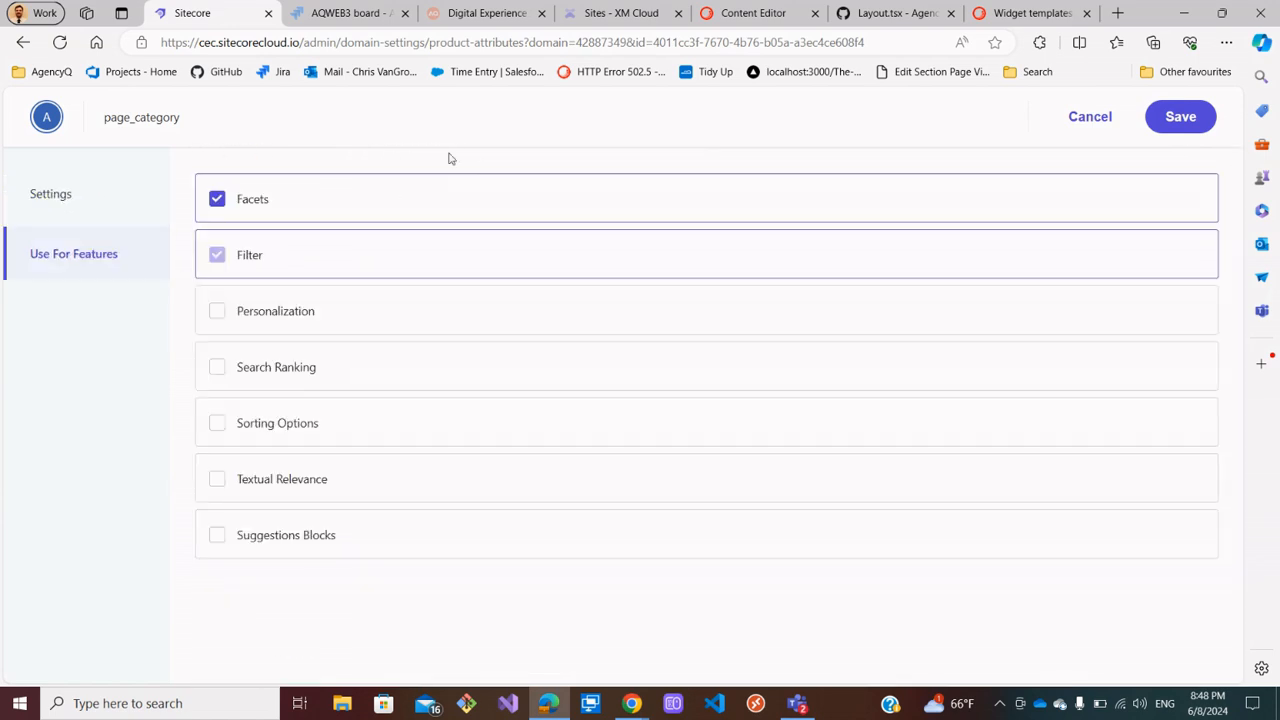
click(1090, 117)
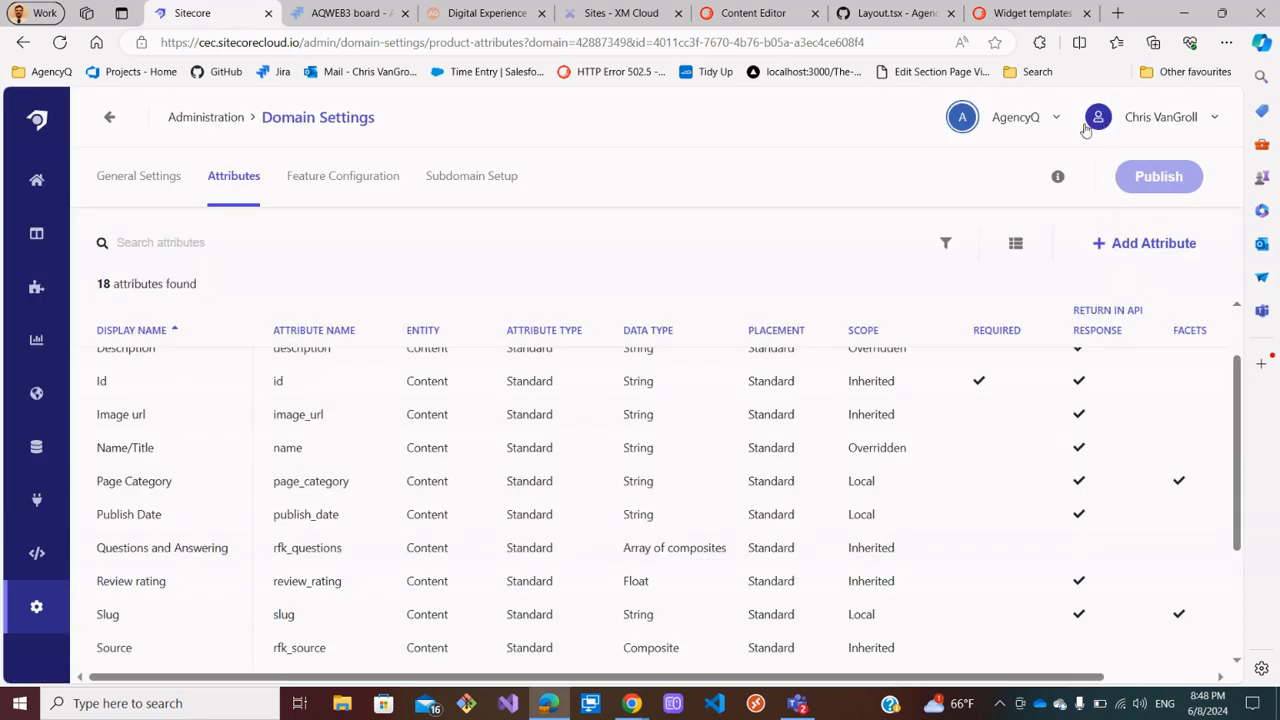
Start a new source in the sources list with test as both its name and description
click(40, 498)
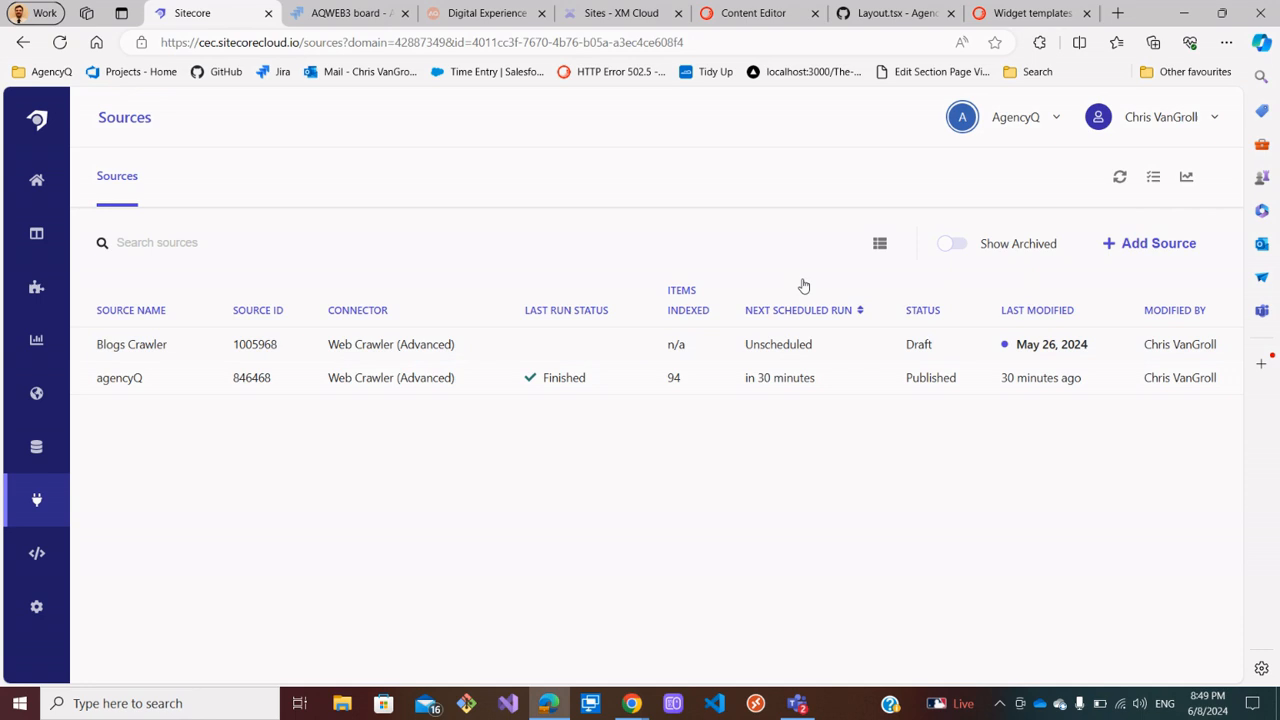
click(1157, 240)
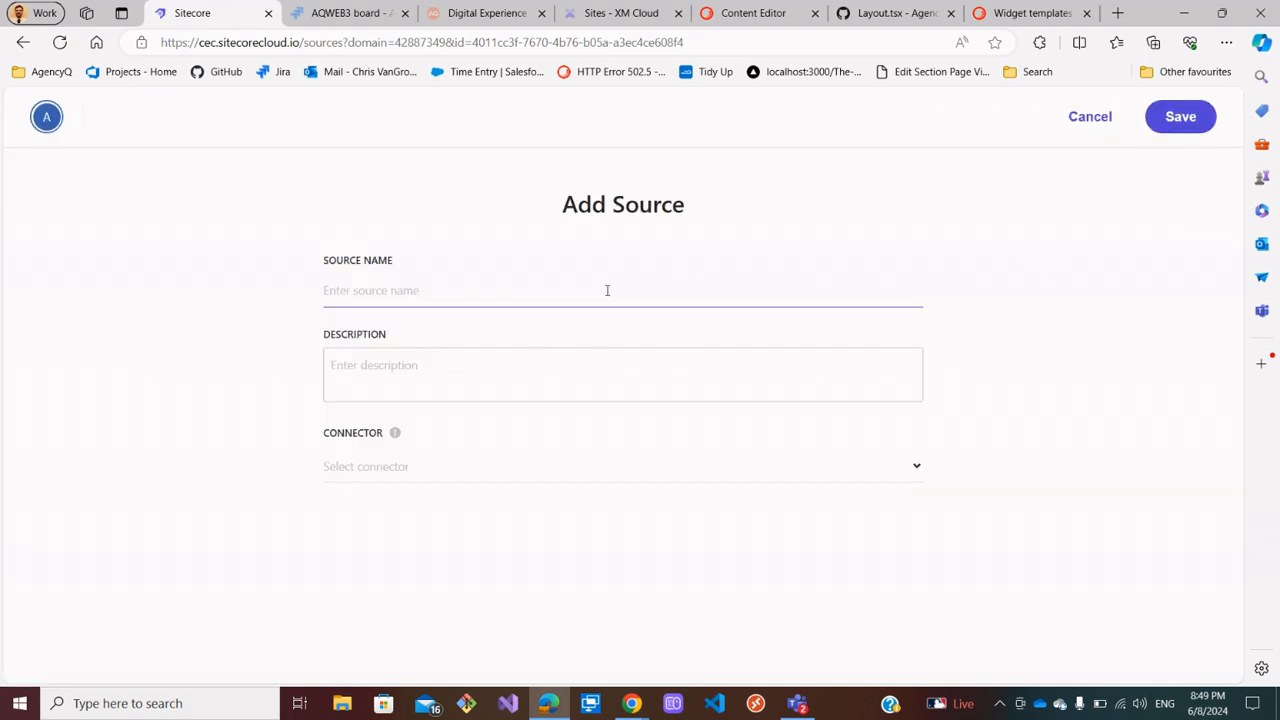
text(test)
click(487, 376)
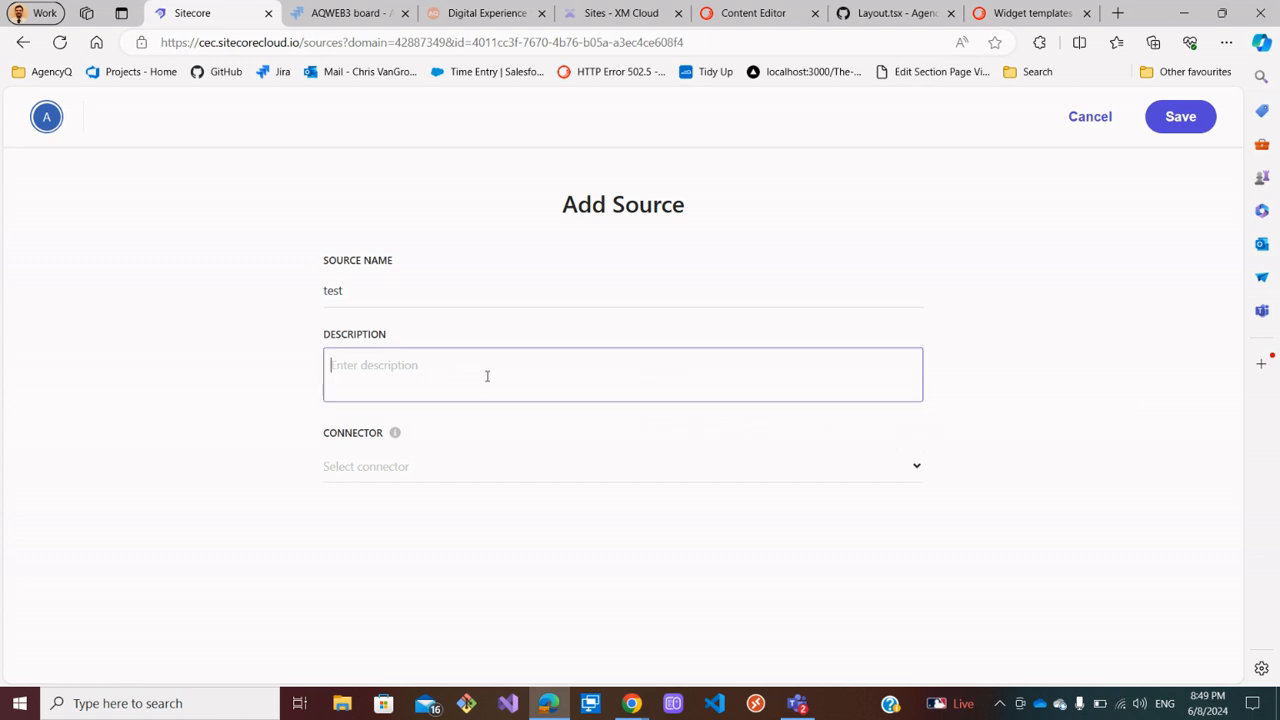
text(test)
Choose Web Crawler (Advanced) as the new source's connector, and discard the source without saving
click(917, 472)
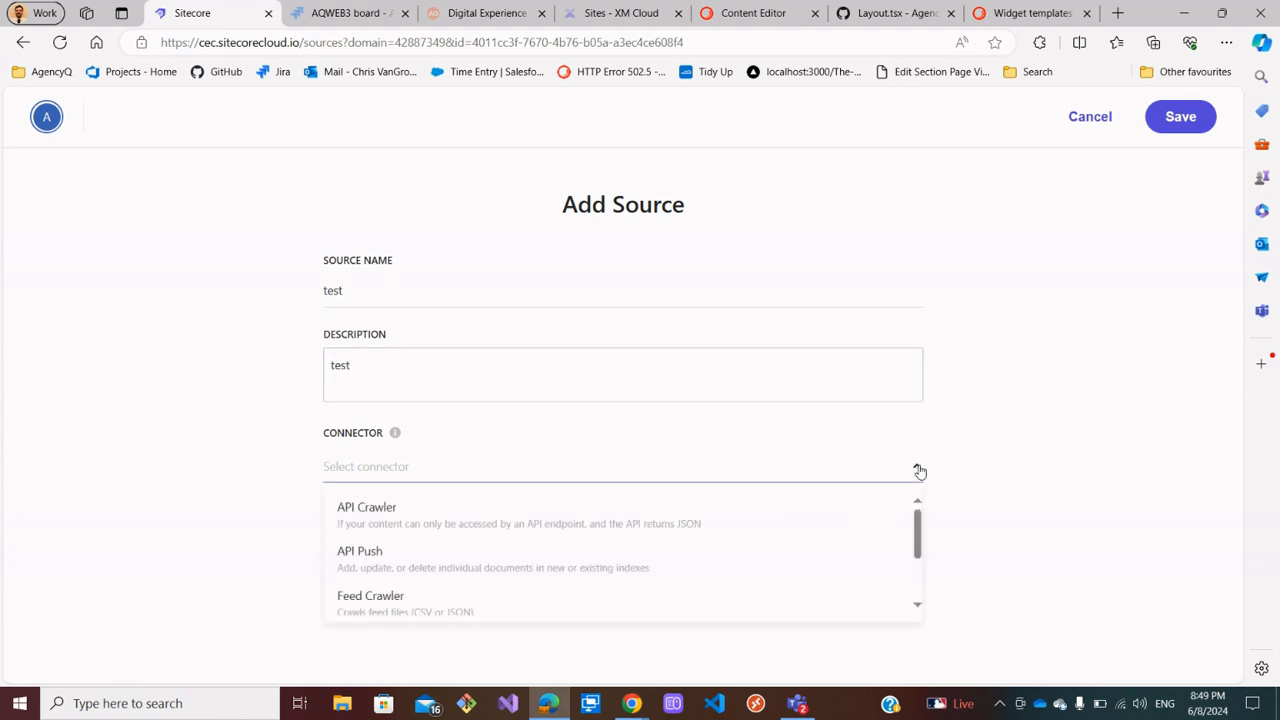
scroll(489, 548, down, 2)
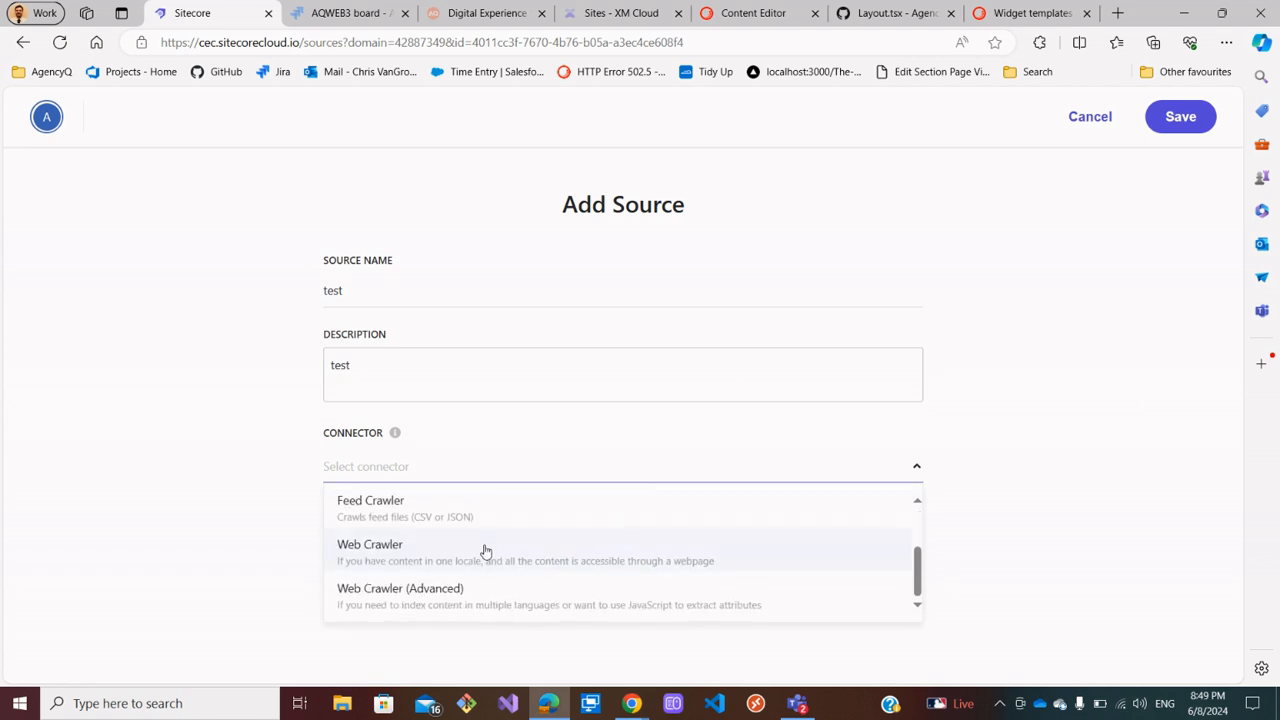
click(444, 609)
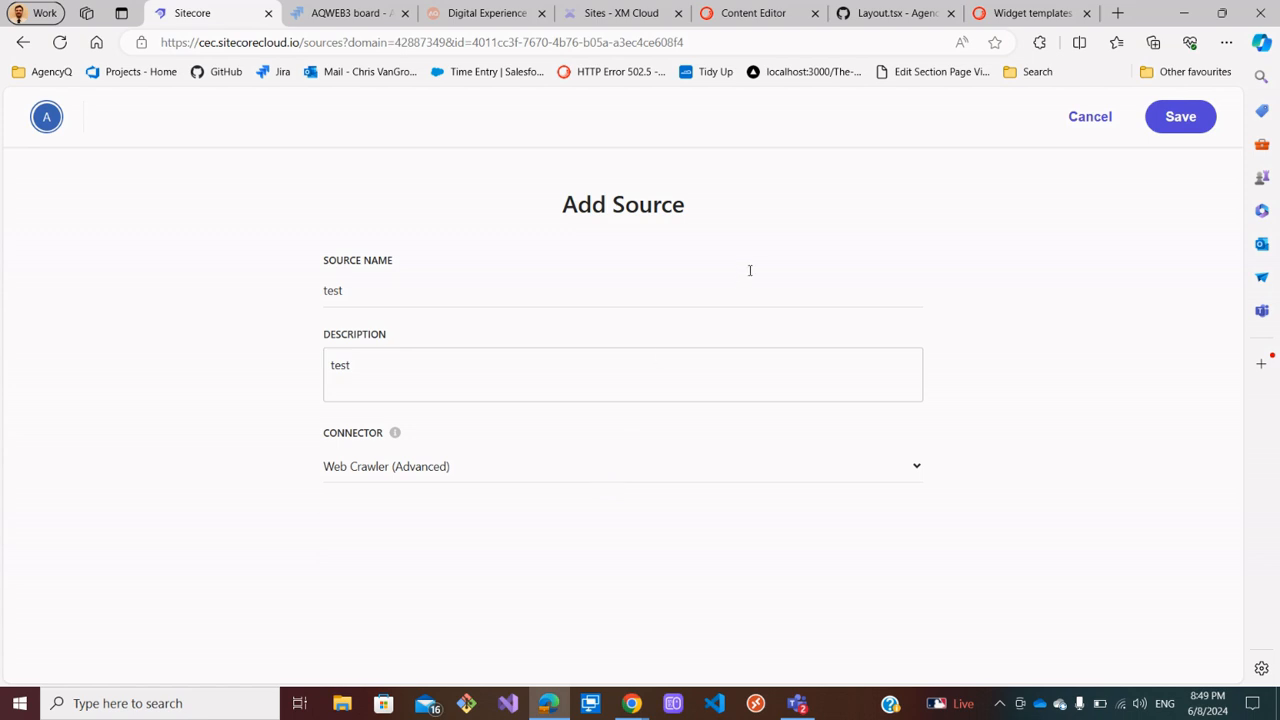
click(1092, 118)
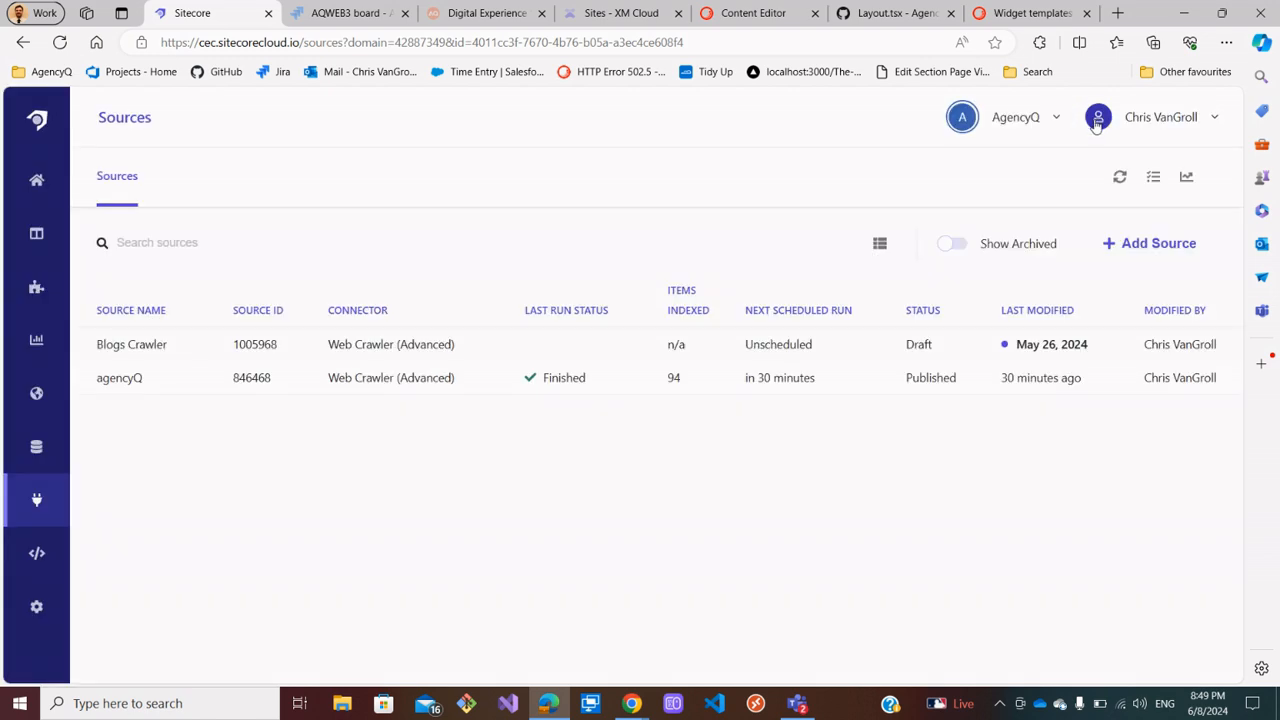
Open the agencyQ source and review its crawler settings, locales, tags, triggers and document extractors
click(374, 385)
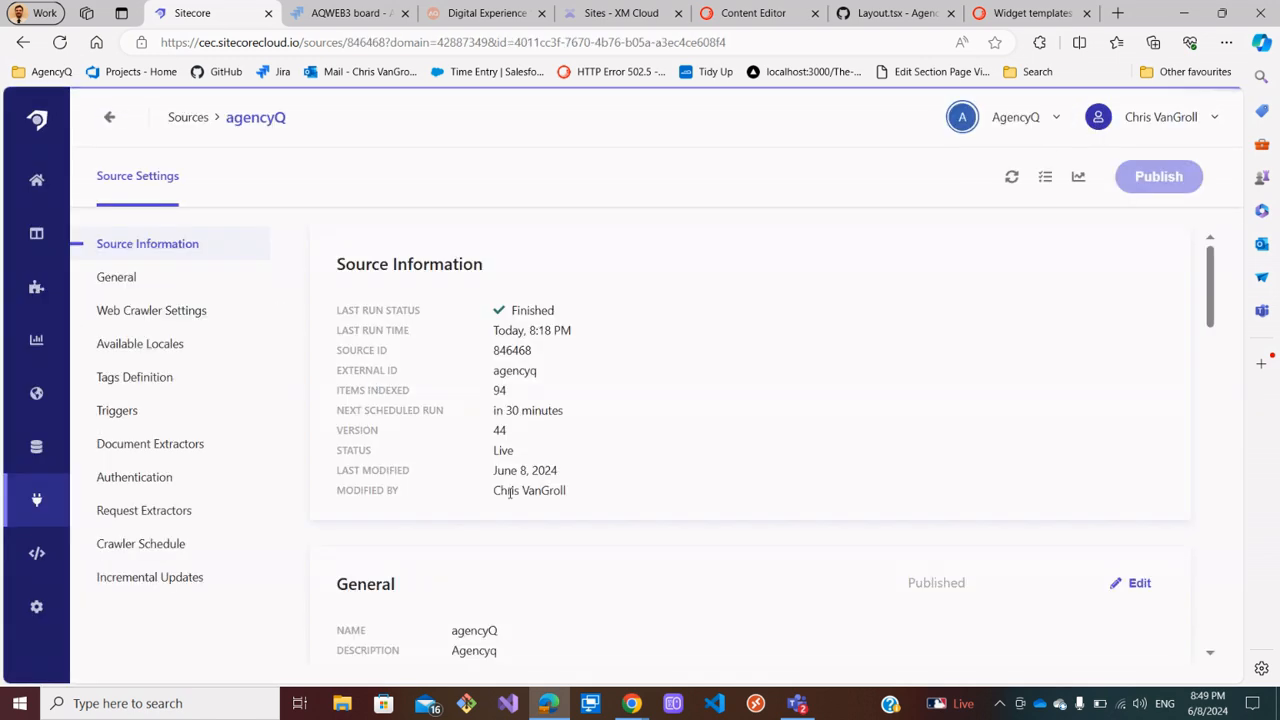
scroll(520, 475, down, 10)
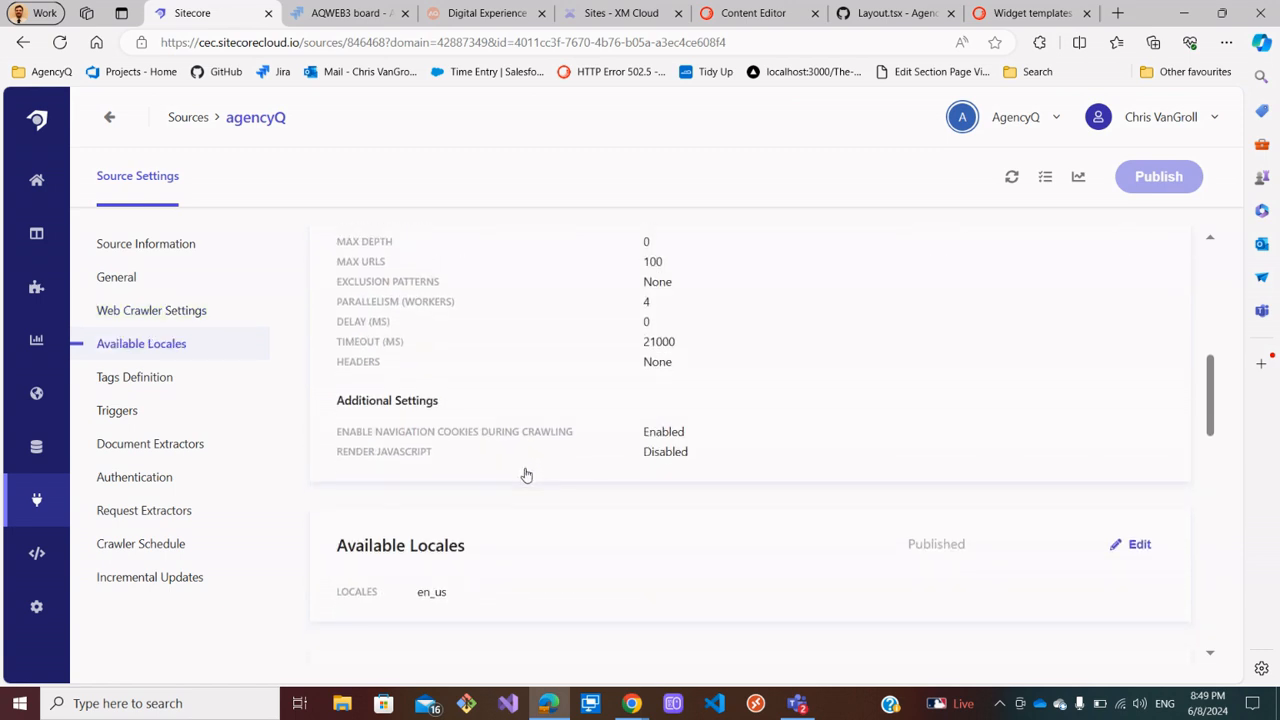
scroll(526, 480, up, 5)
scroll(527, 485, down, 8)
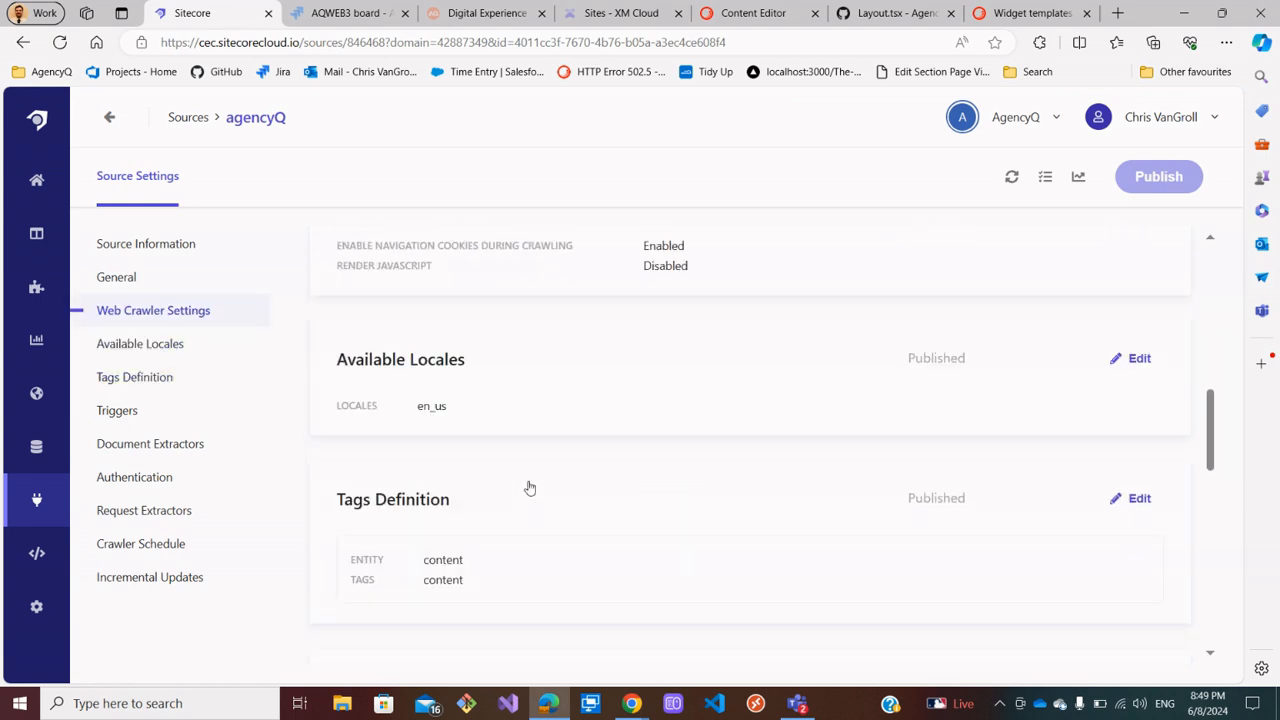
scroll(528, 490, down, 1)
scroll(528, 489, up, 1)
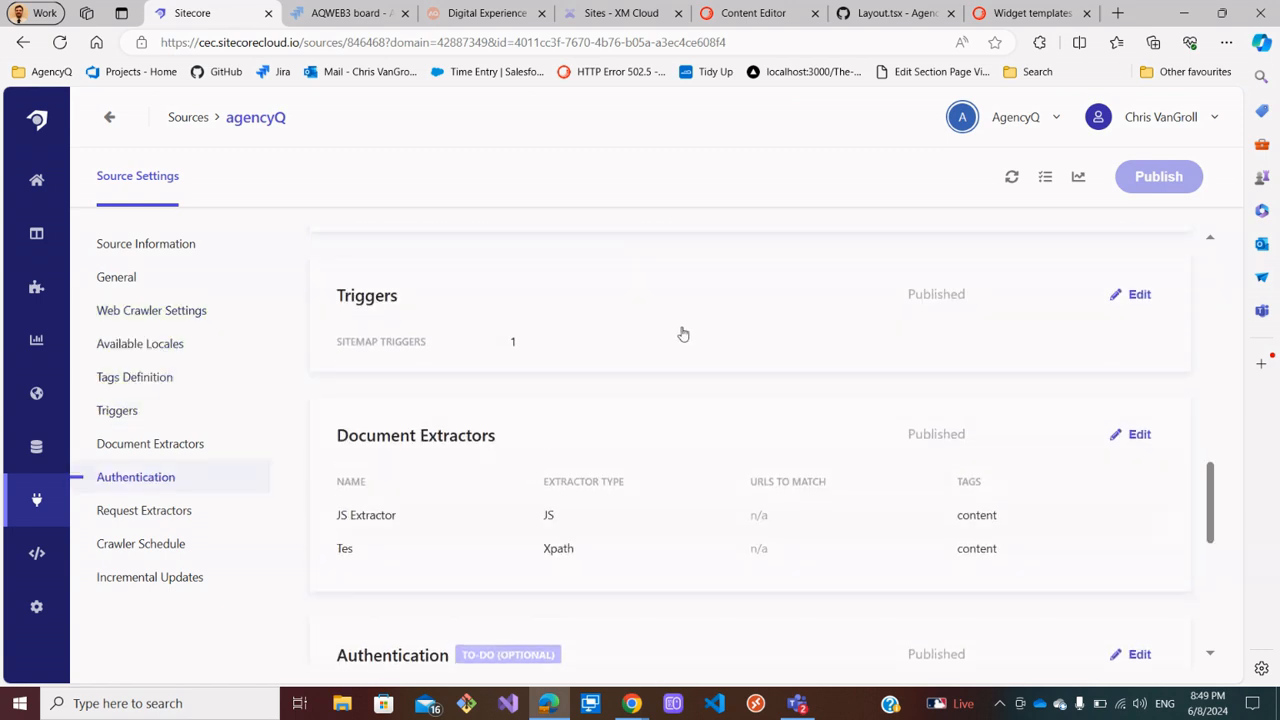
Open the agencyQ source's triggers and copy the sitemap trigger's URL
click(660, 346)
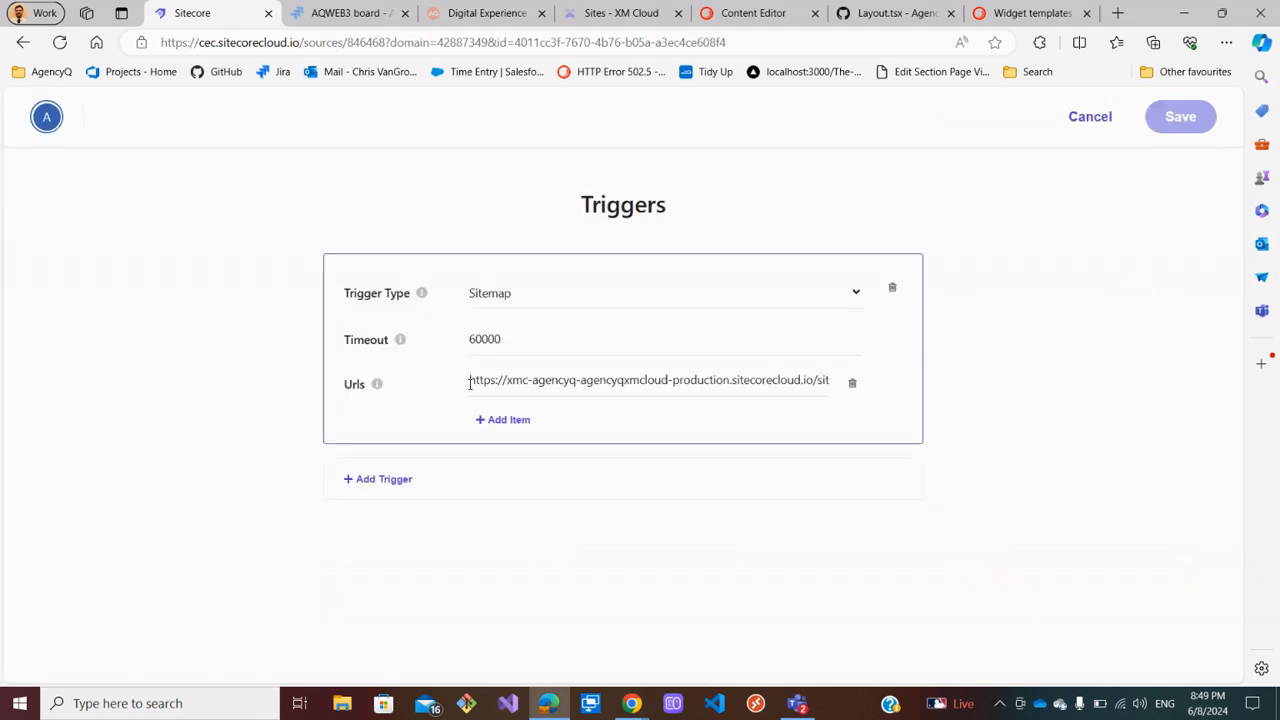
drag(470, 383, 840, 374)
key(ctrl+c)
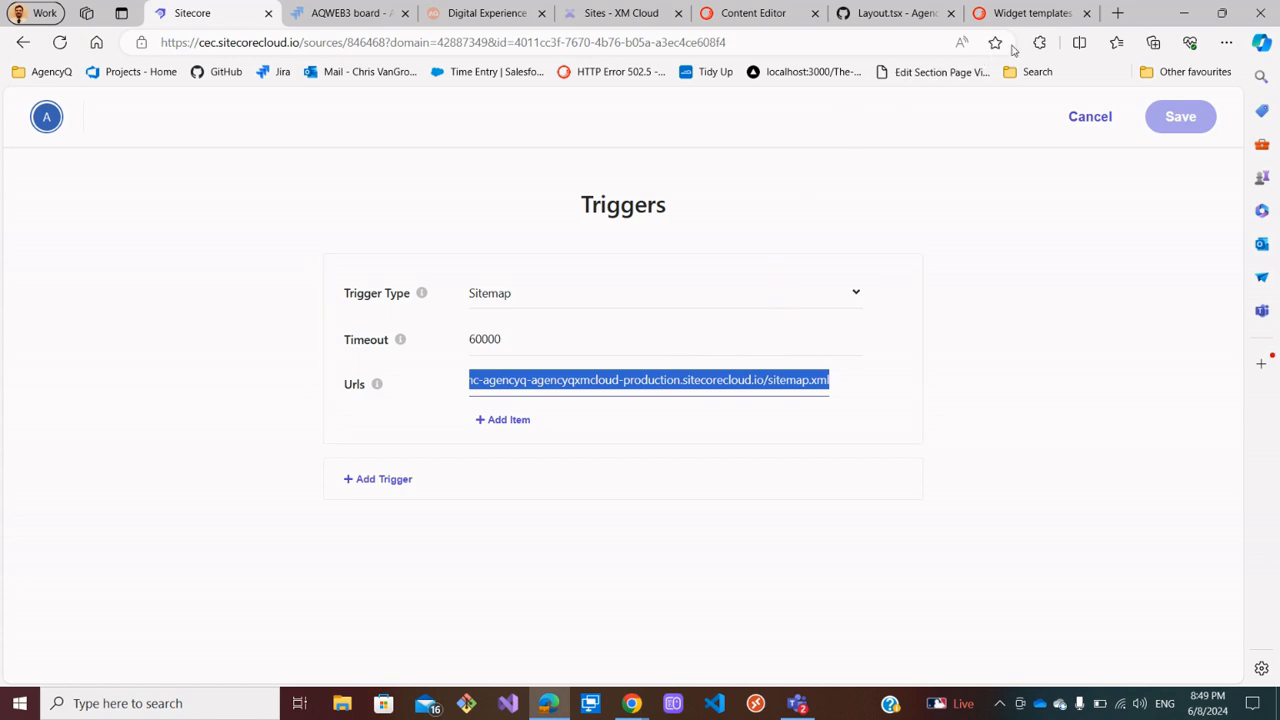
View the copied sitemap.xml address in a new browser tab, and return to the agencyQ source settings in Sitecore Search
key(ctrl+t)
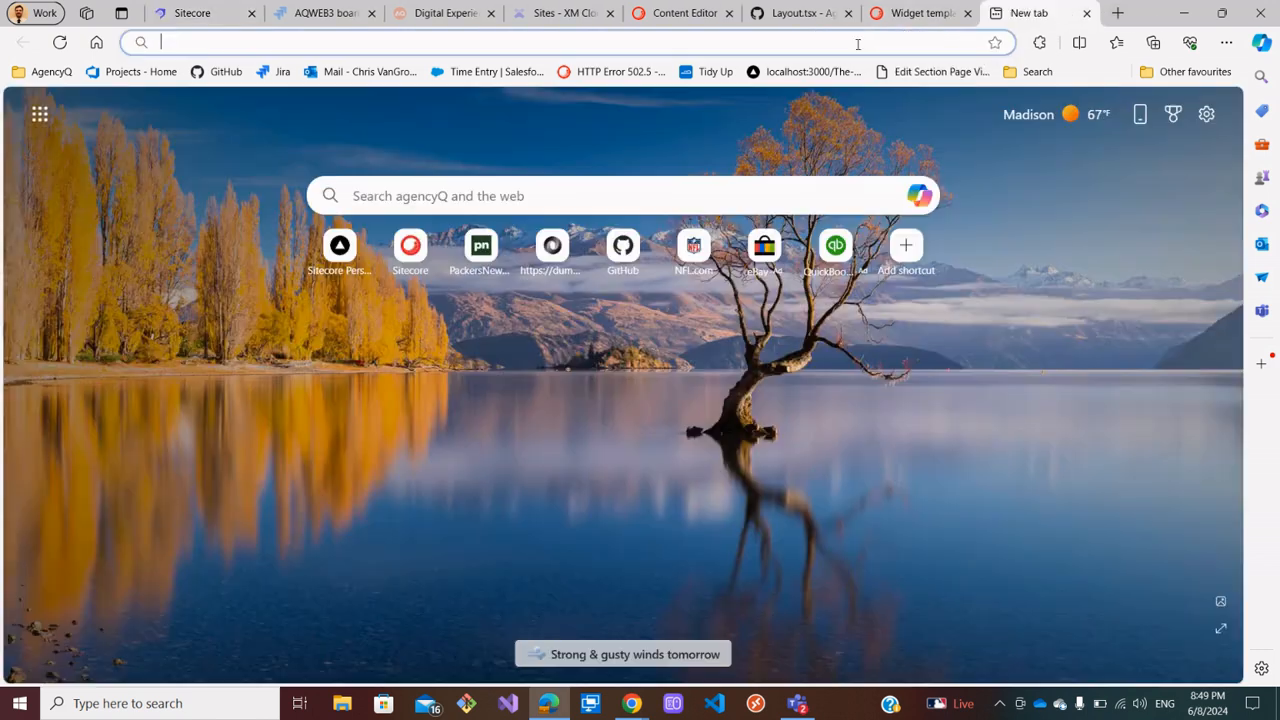
click(831, 48)
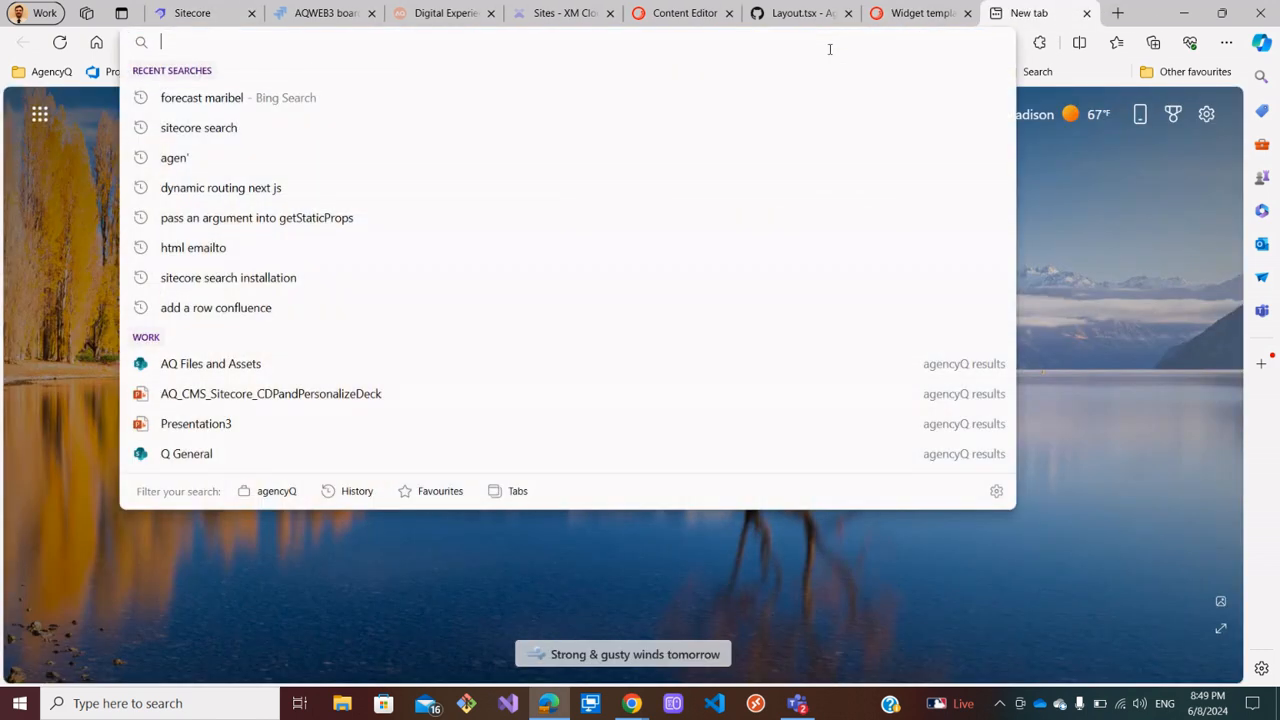
key(ctrl+v)
key(Return)
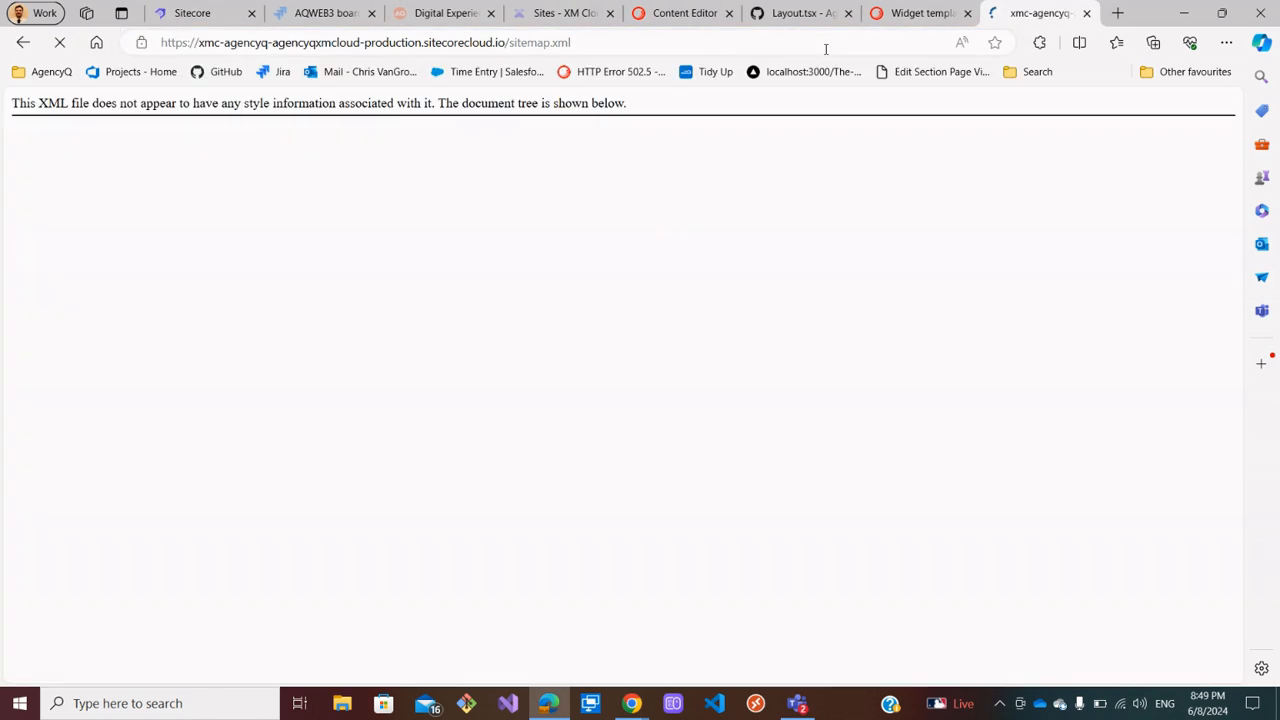
click(565, 12)
click(190, 13)
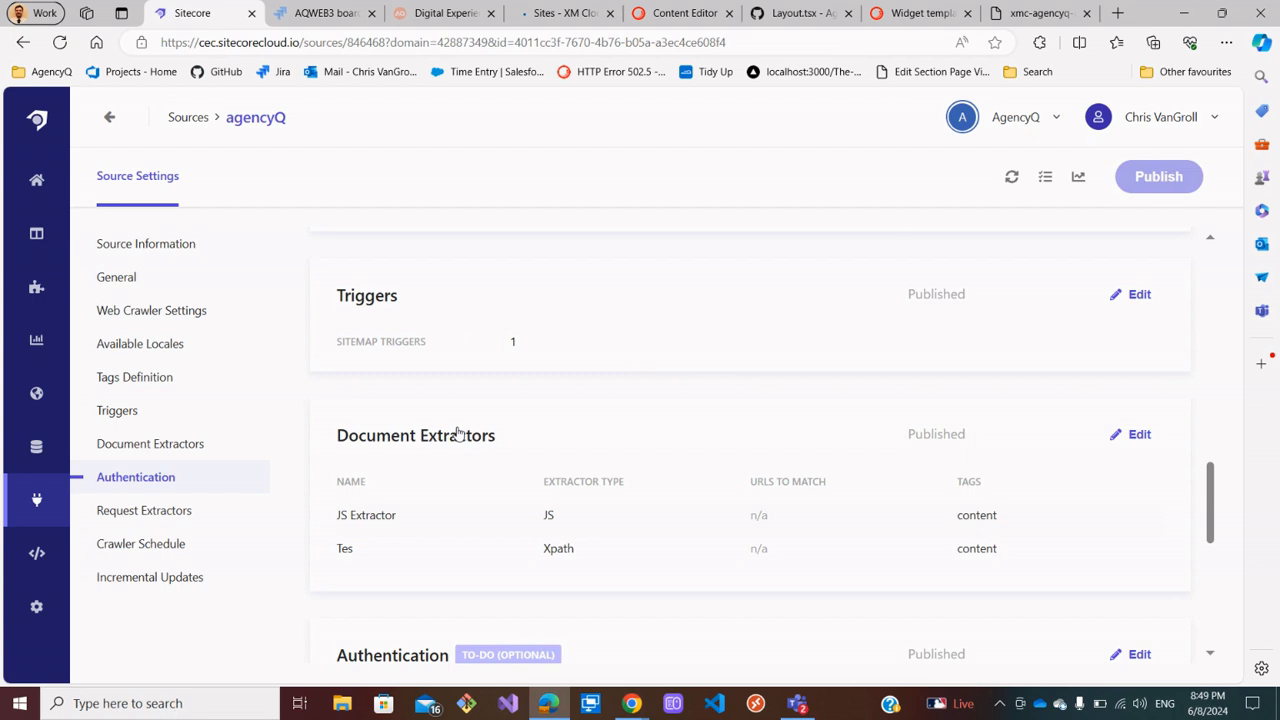
Open the content tagger of the JS Extractor and review its JavaScript extraction code
scroll(457, 430, down, 1)
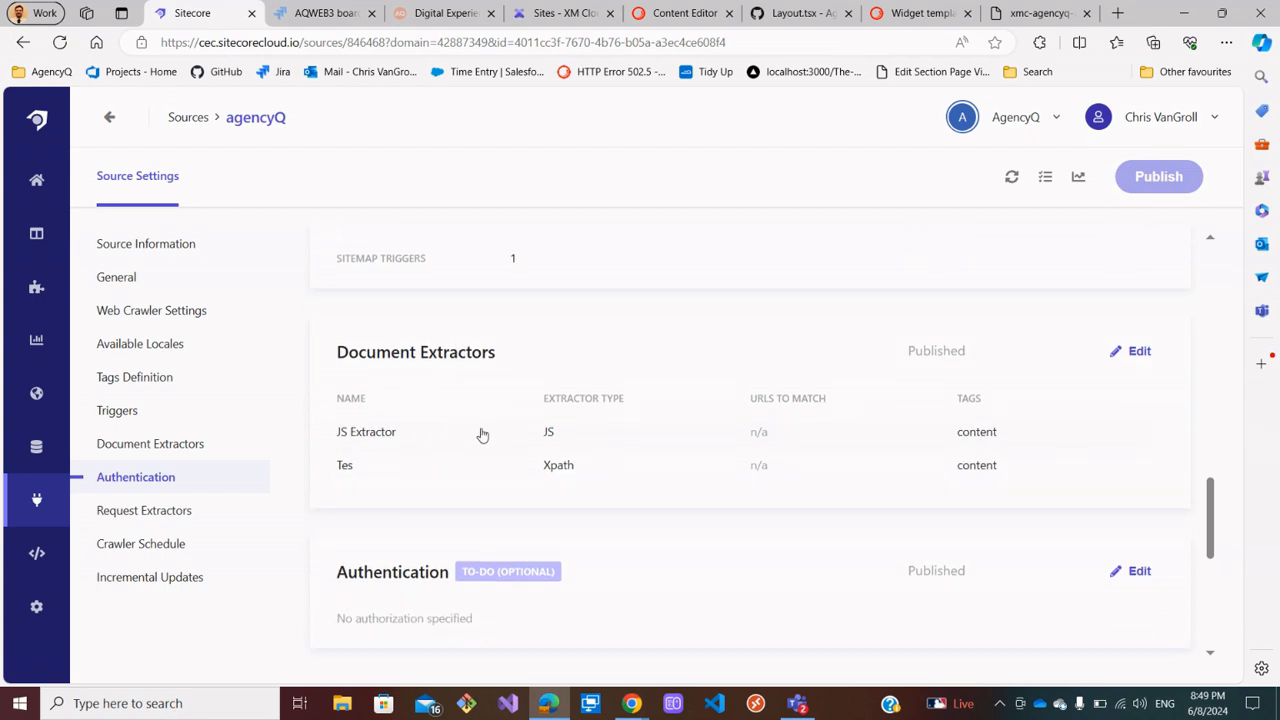
click(627, 440)
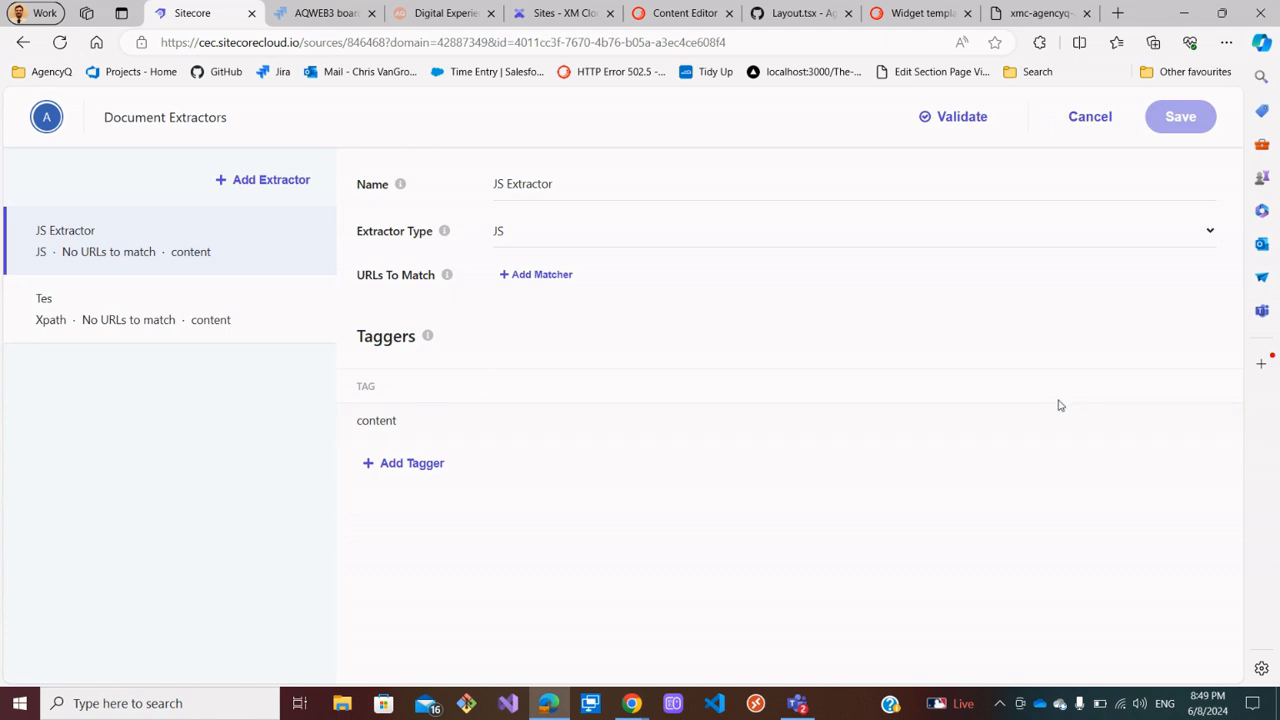
click(1180, 422)
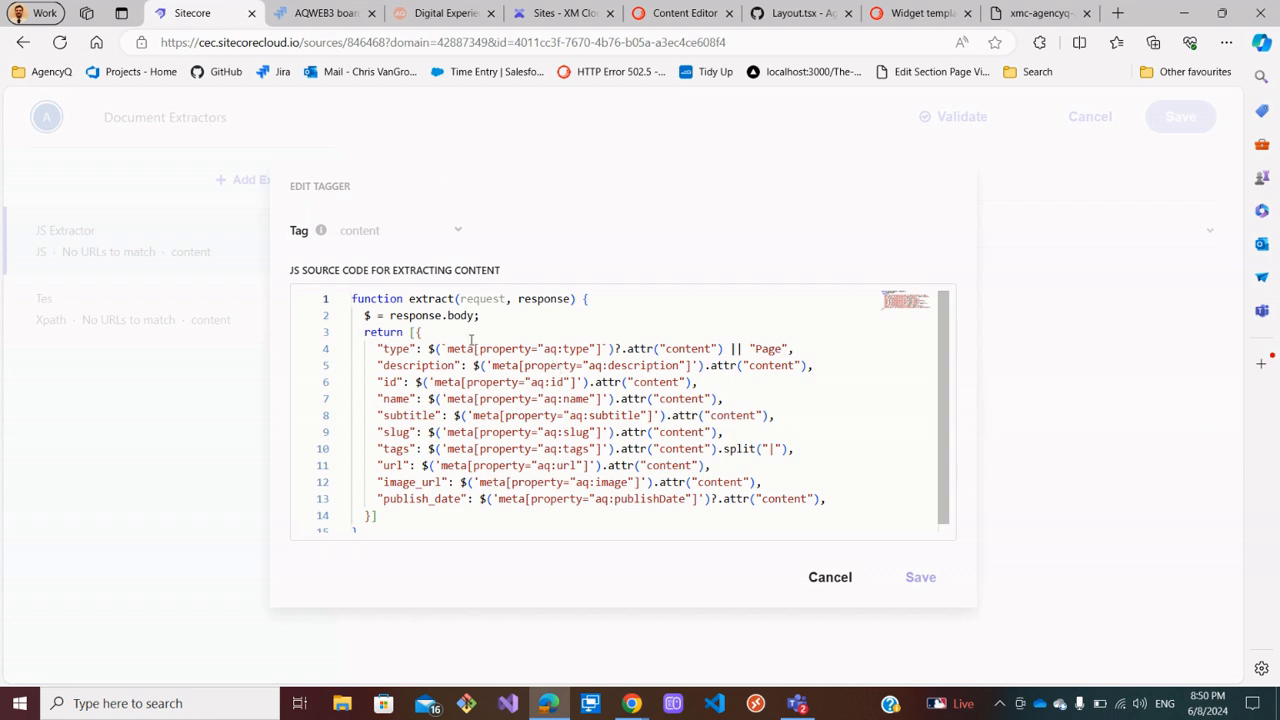
scroll(436, 350, down, 1)
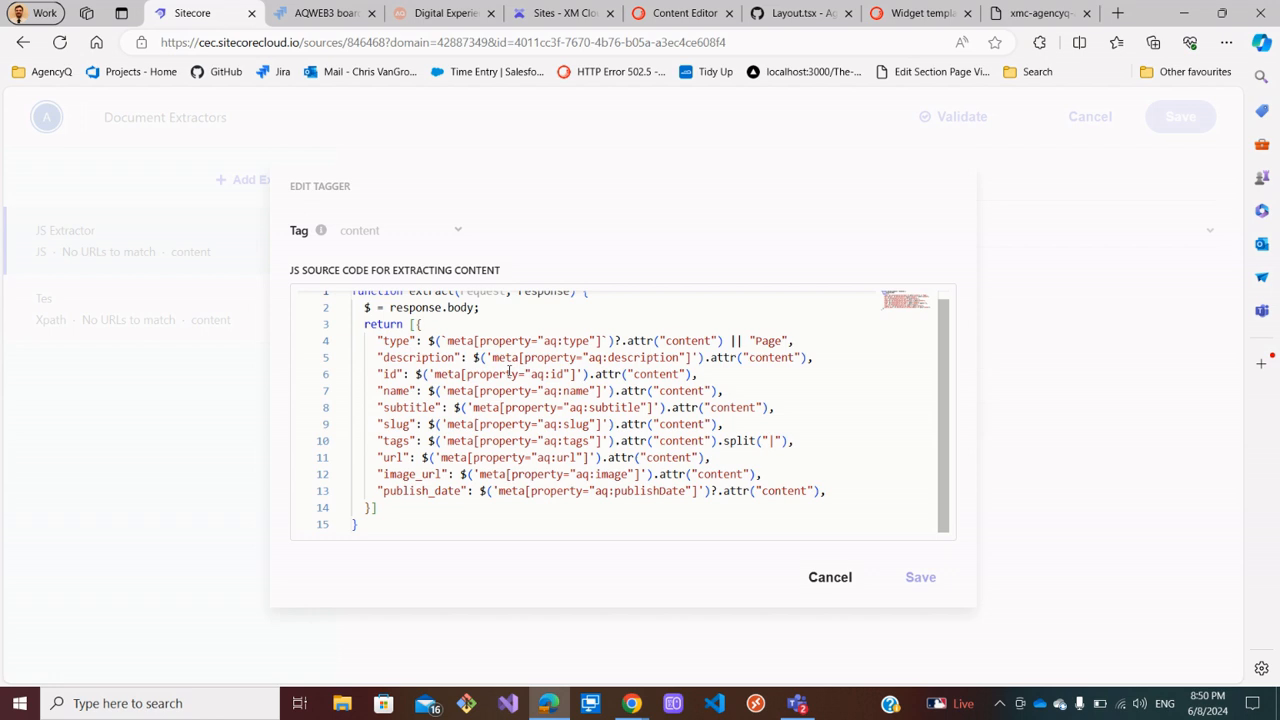
scroll(509, 371, up, 1)
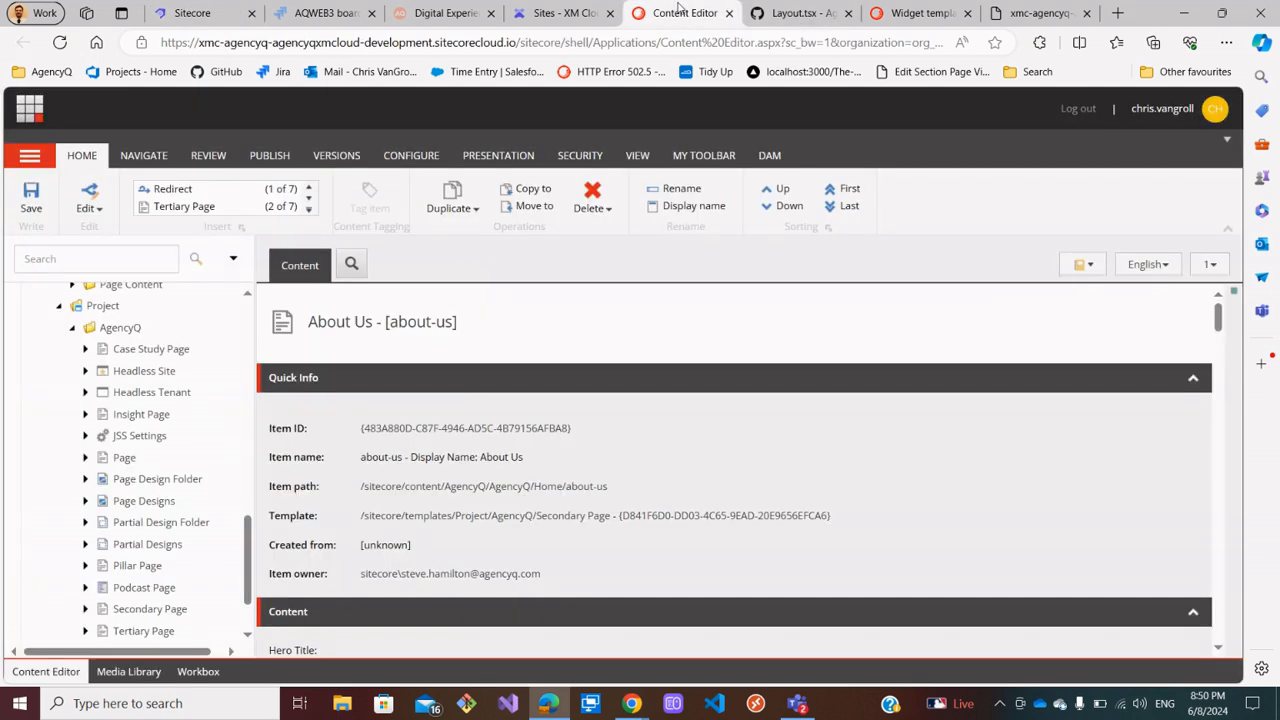
Switch to the Content Editor and examine the page templates under Project/AgencyQ
click(684, 13)
scroll(146, 368, down, 1)
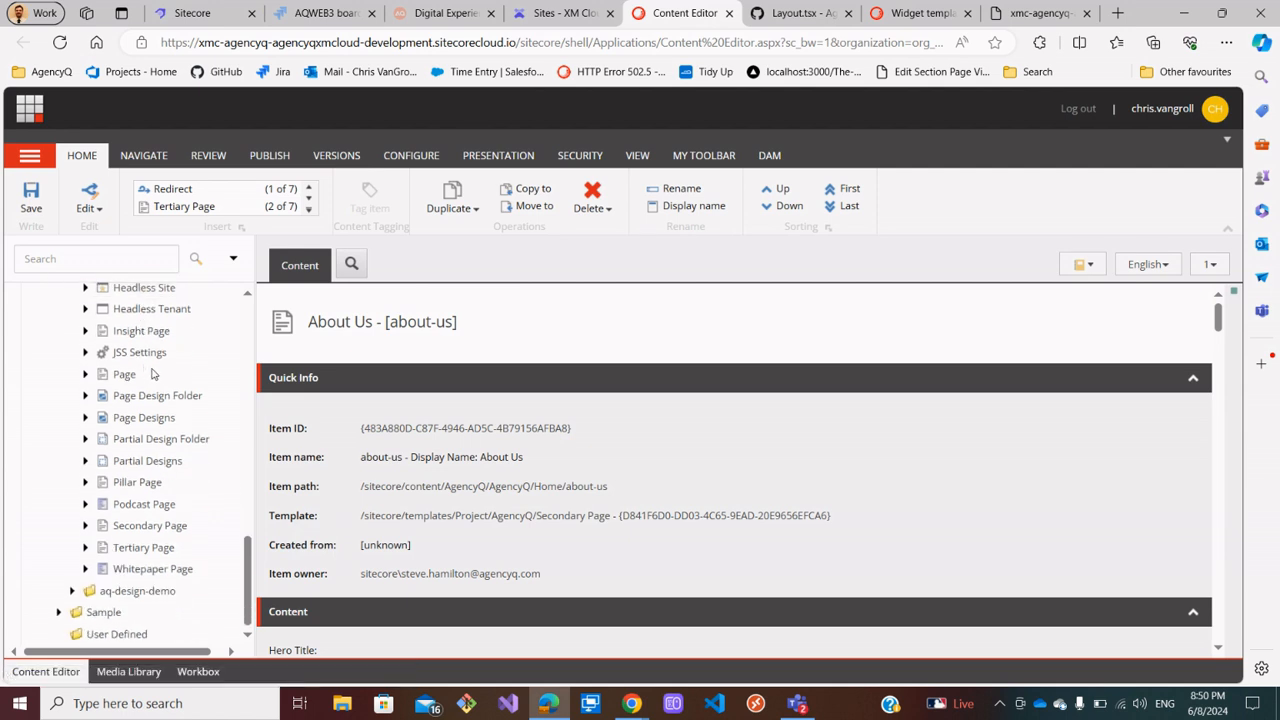
scroll(146, 372, up, 2)
scroll(155, 376, down, 1)
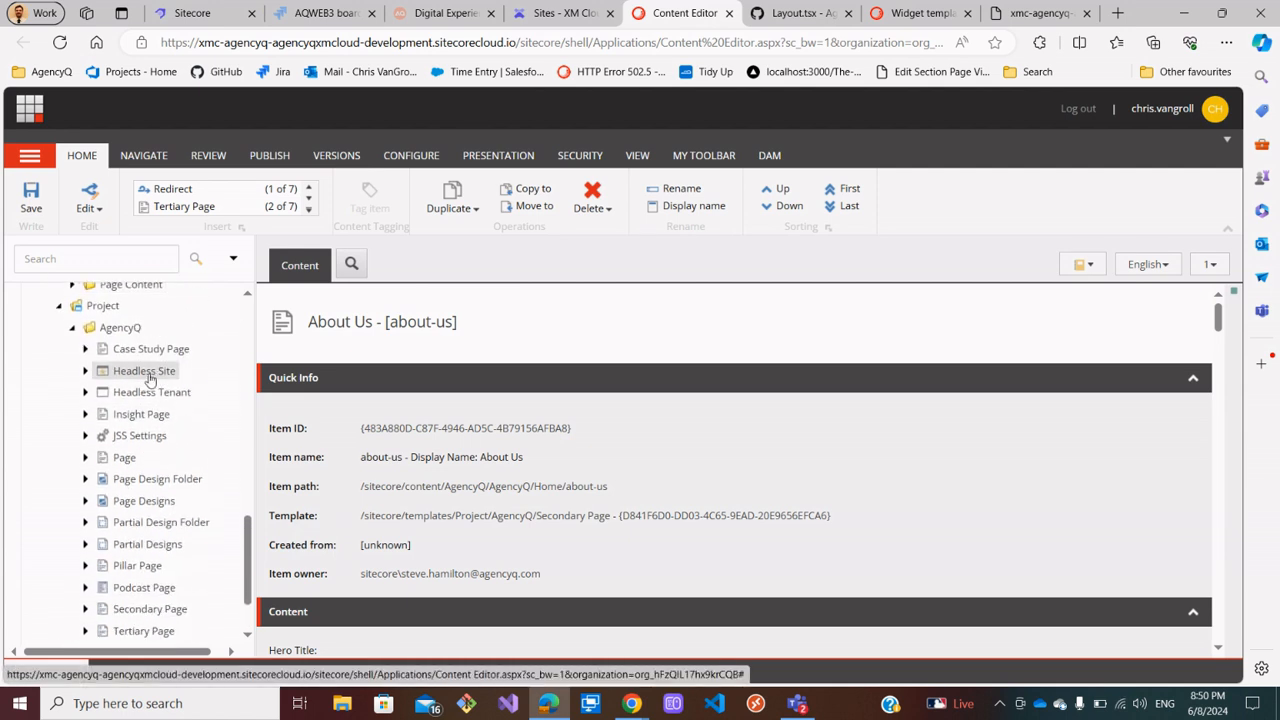
scroll(152, 377, down, 1)
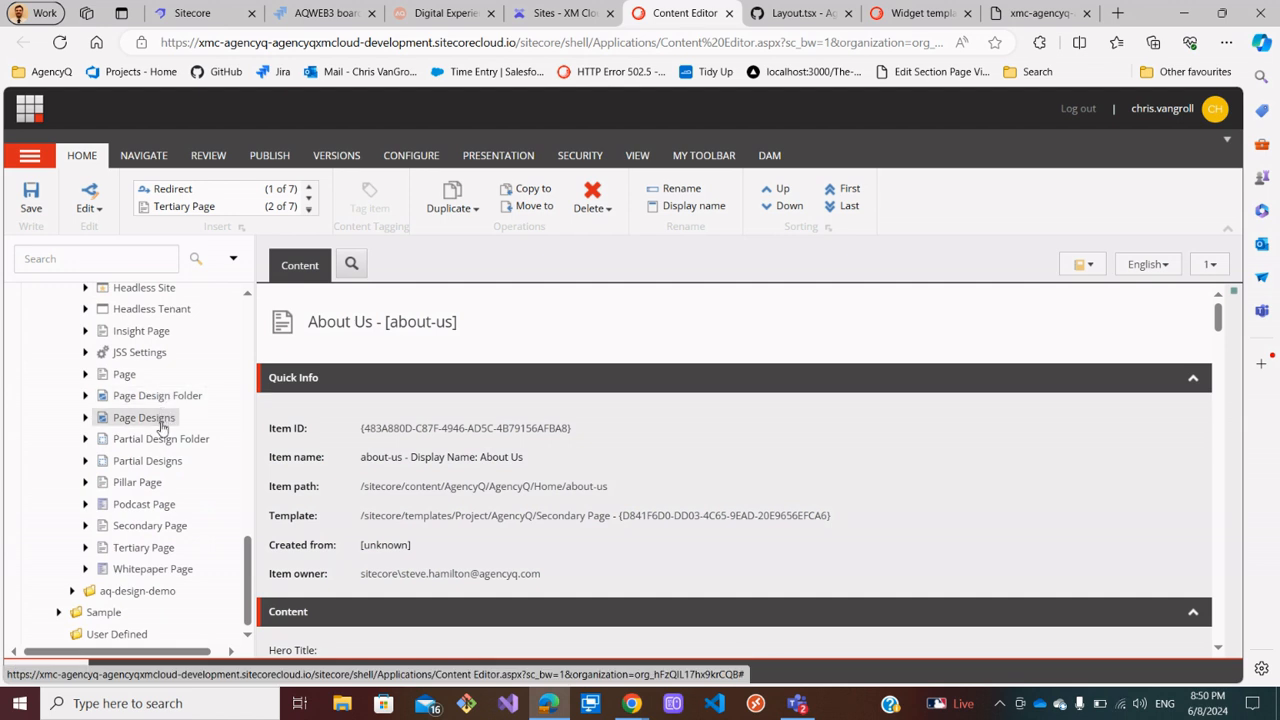
scroll(160, 418, up, 1)
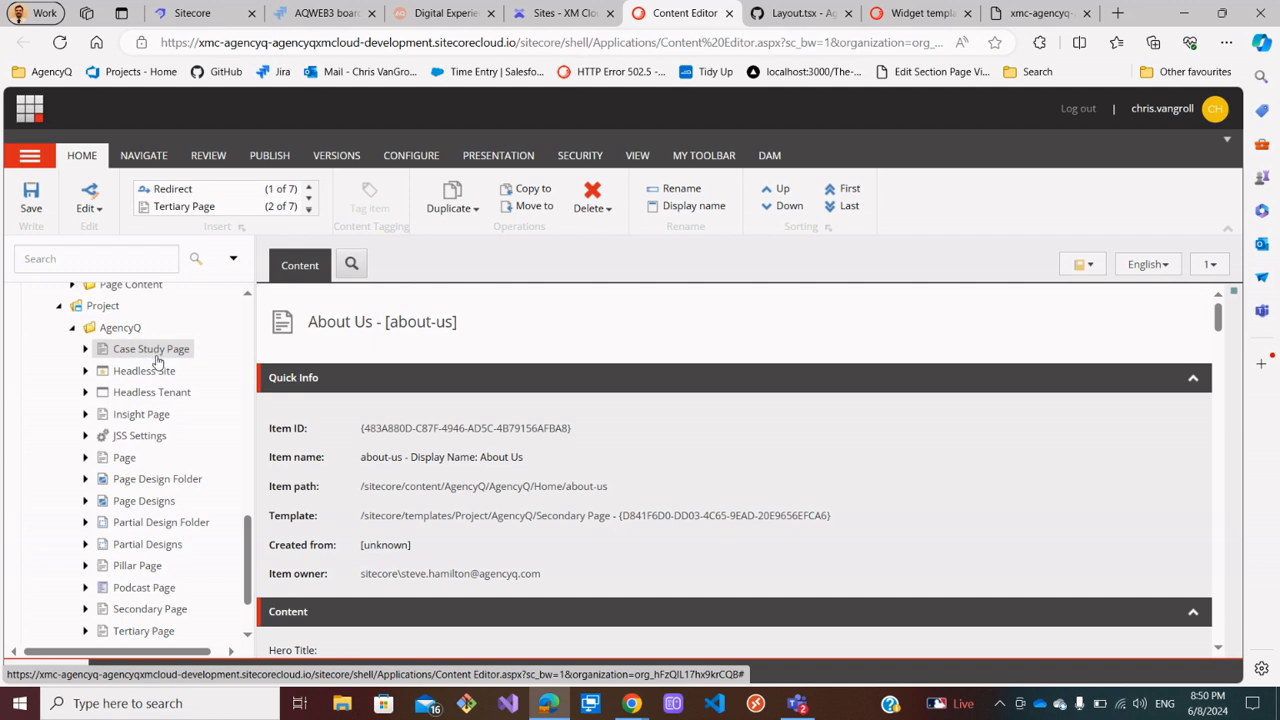
Check the Search-Results.jpg mockup on the Jira board for its content type filters, and return to the Content Editor
click(527, 17)
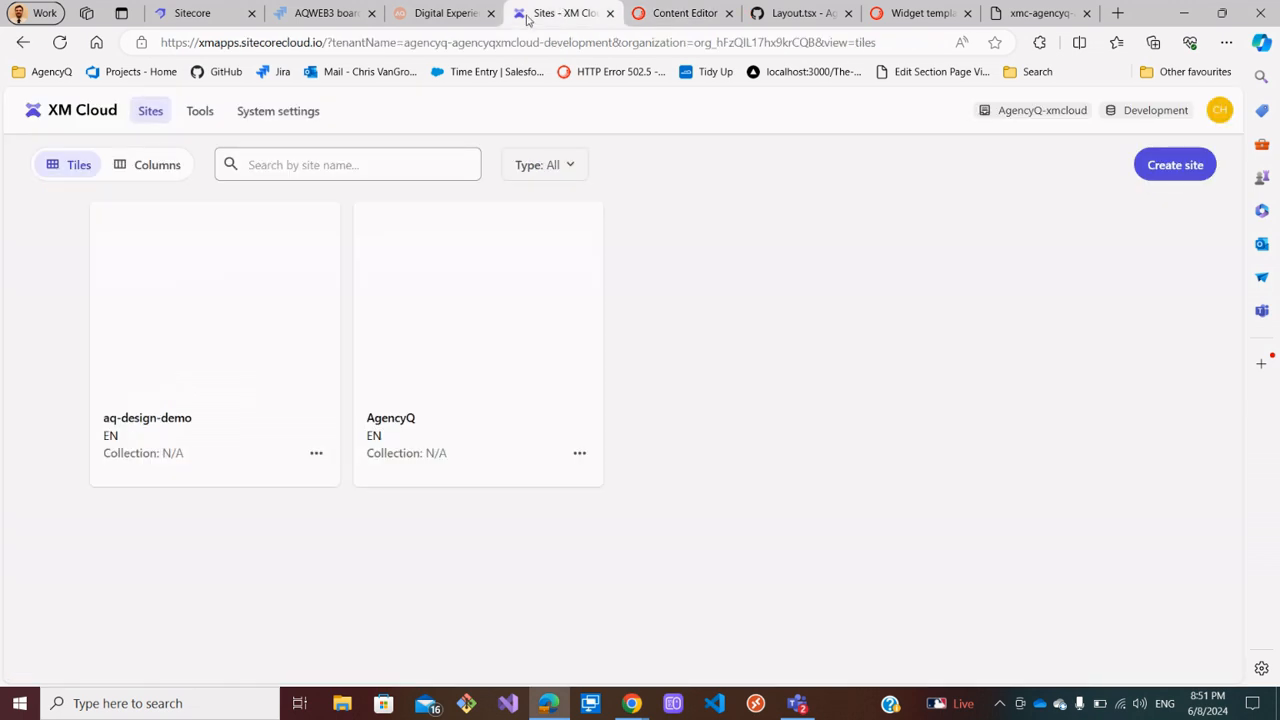
click(445, 13)
click(325, 13)
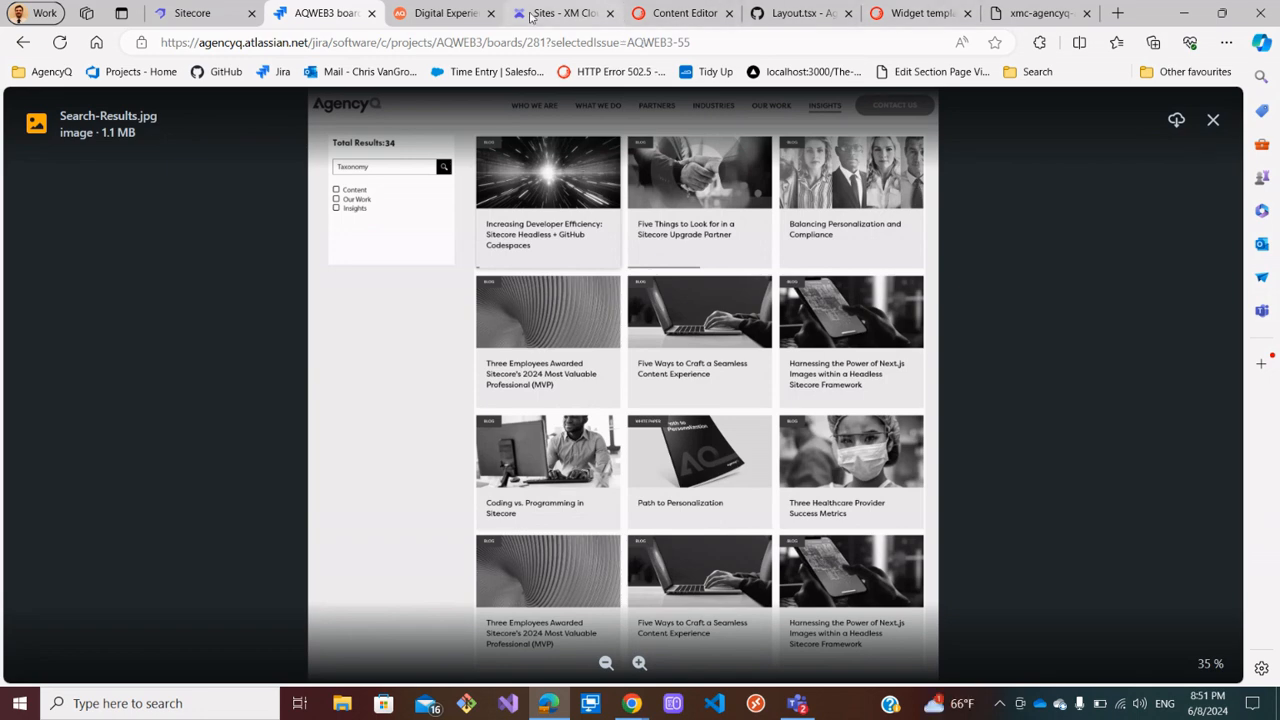
click(682, 13)
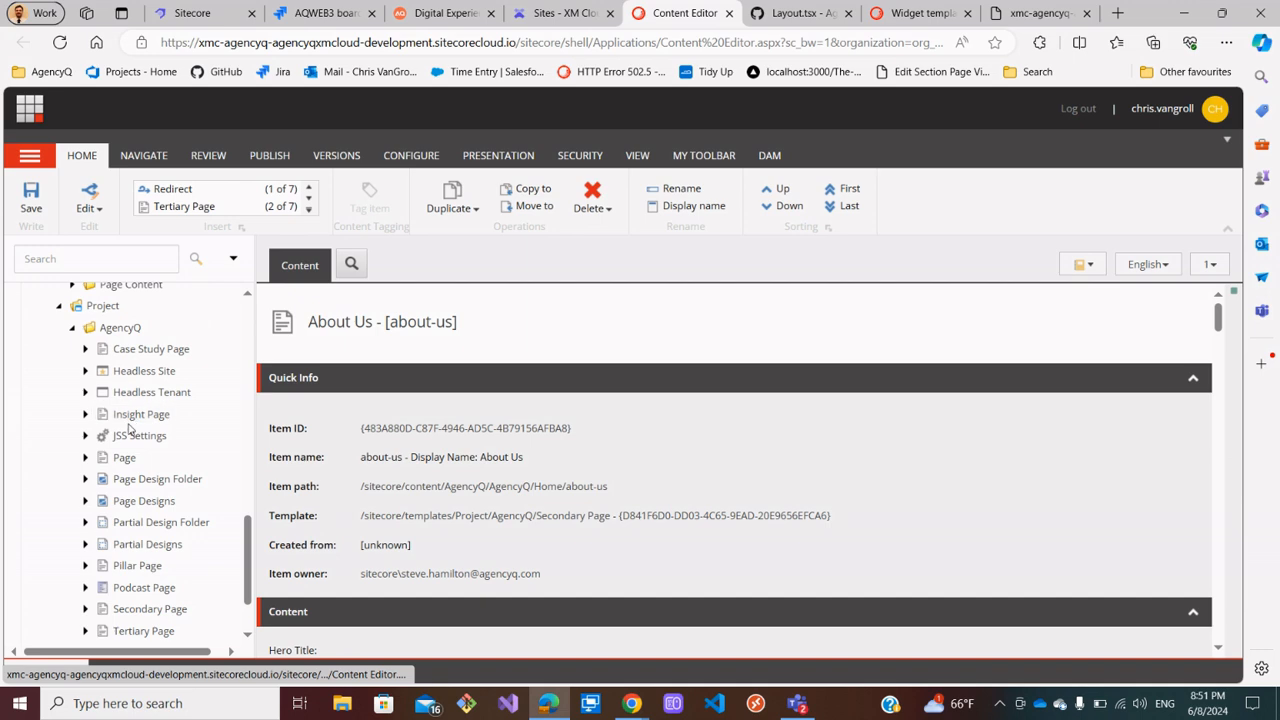
click(330, 12)
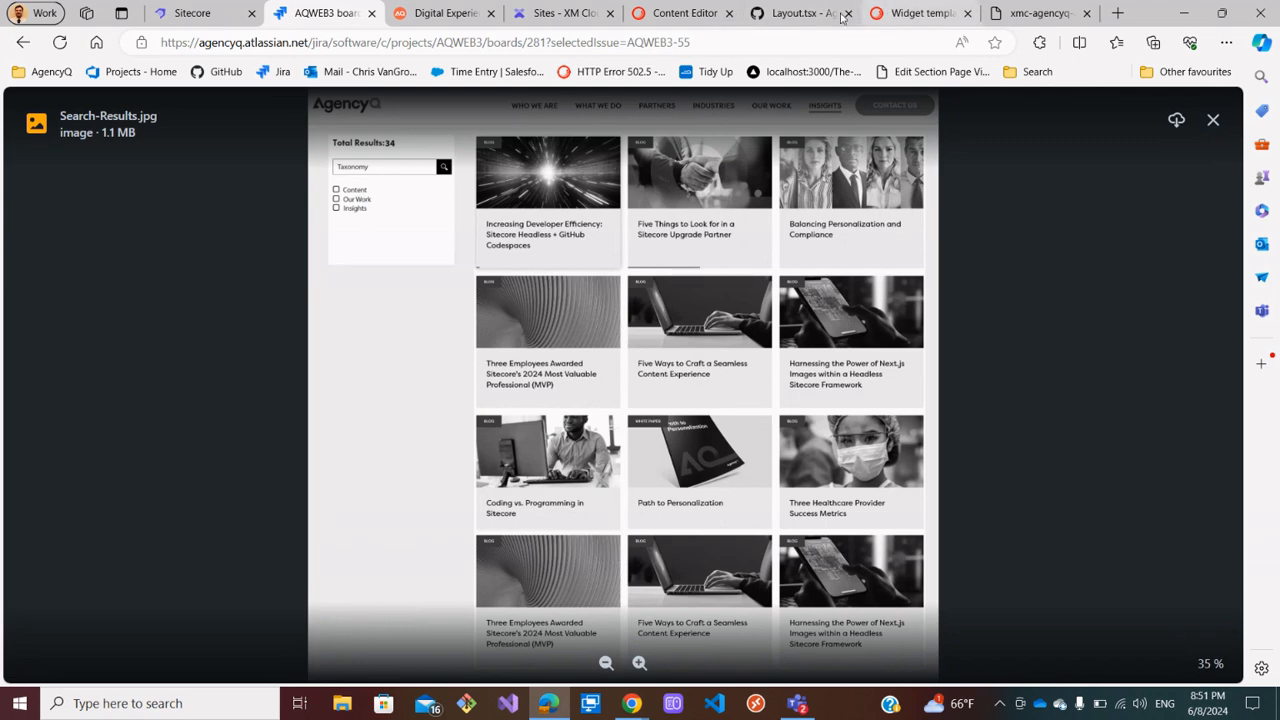
click(677, 16)
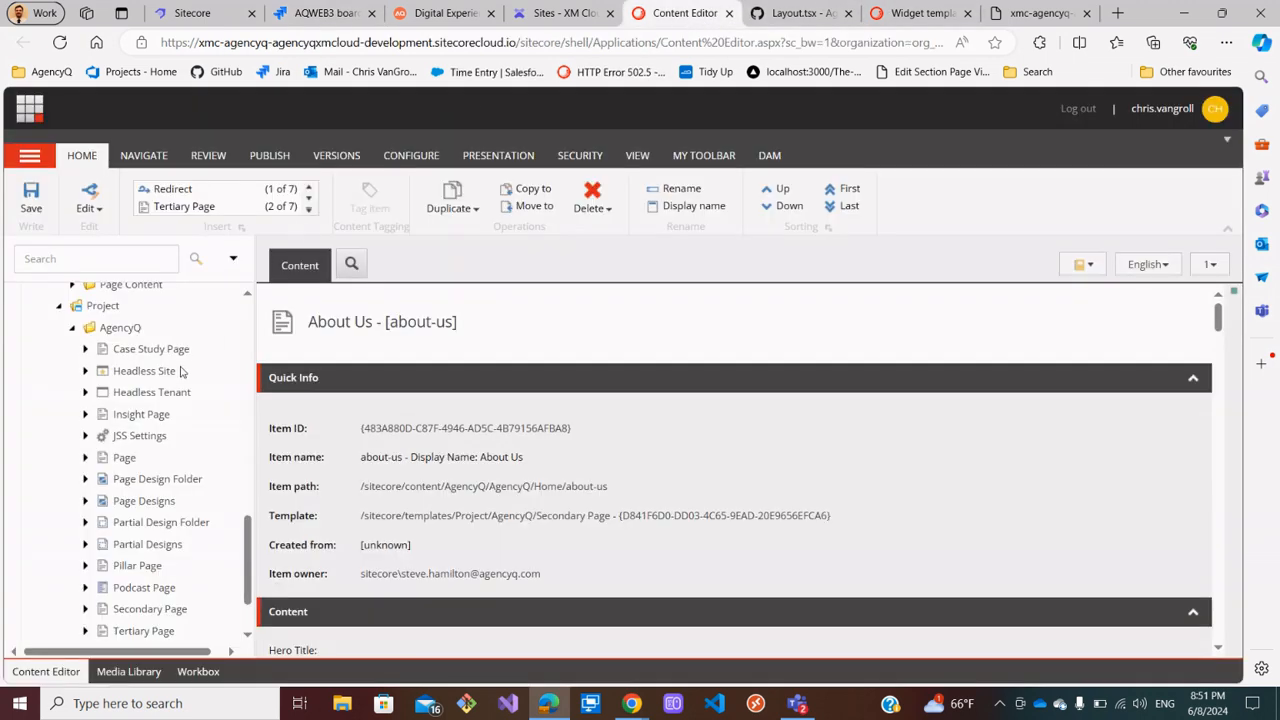
Compare the AgencyQ template types in the content tree, from Case Study Page through Whitepaper Page
scroll(150, 405, down, 3)
scroll(165, 428, up, 3)
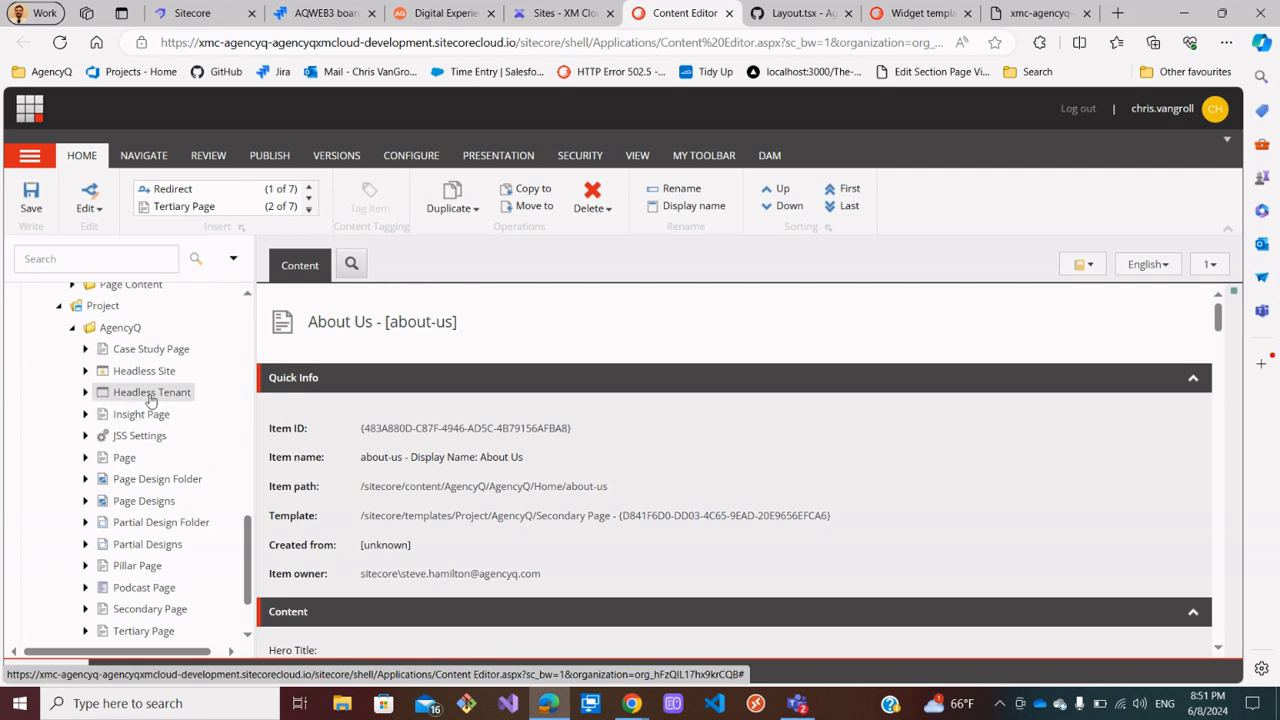
scroll(145, 400, down, 3)
scroll(145, 405, up, 3)
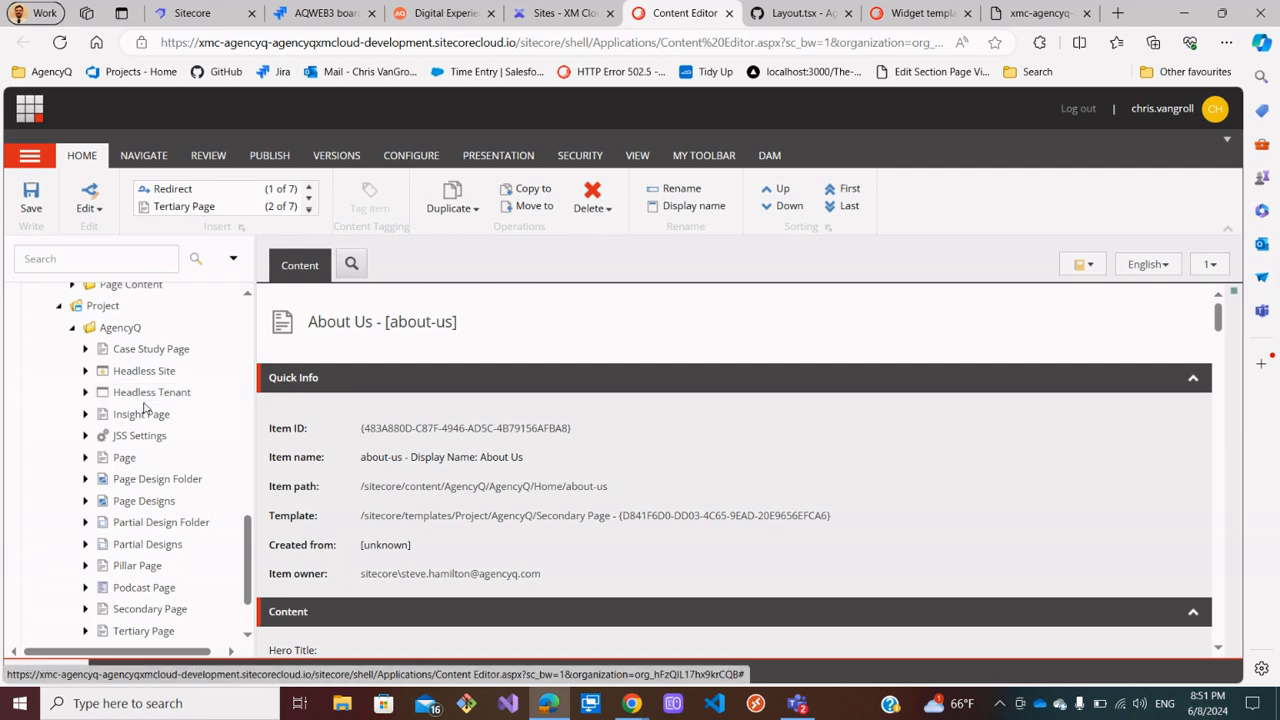
scroll(145, 408, down, 3)
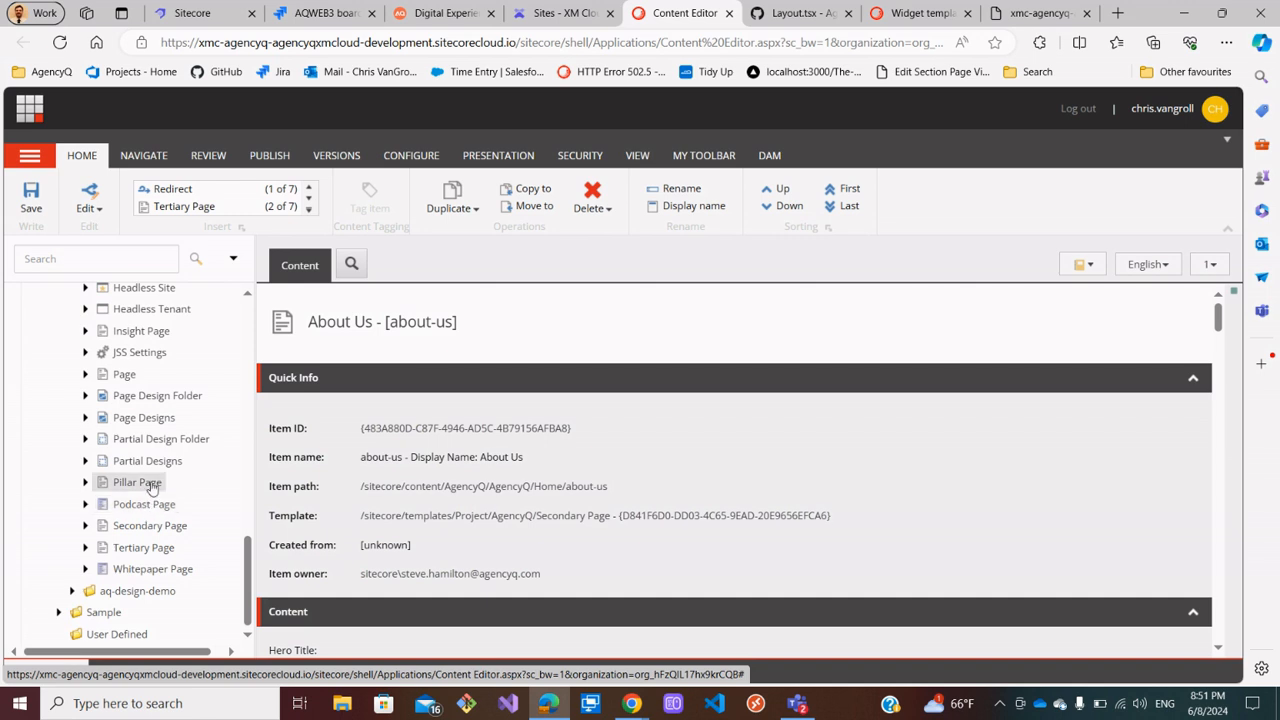
scroll(155, 486, up, 2)
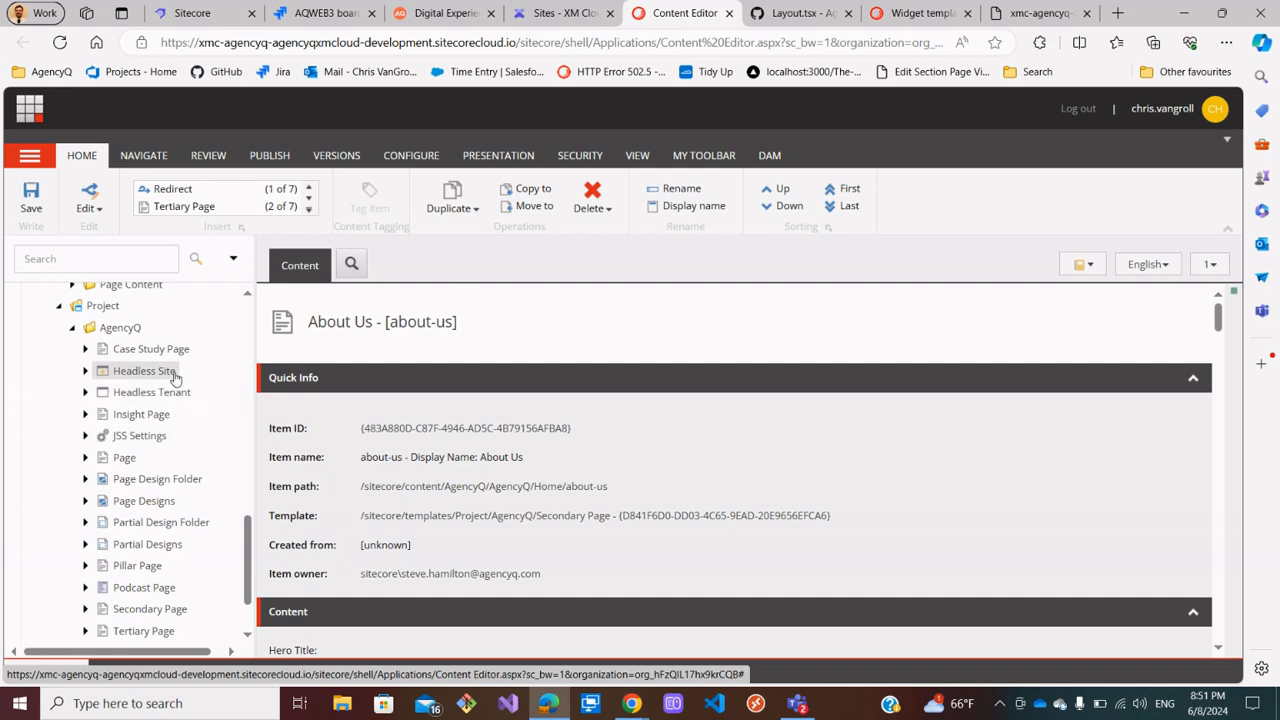
scroll(183, 487, down, 1)
scroll(184, 490, down, 1)
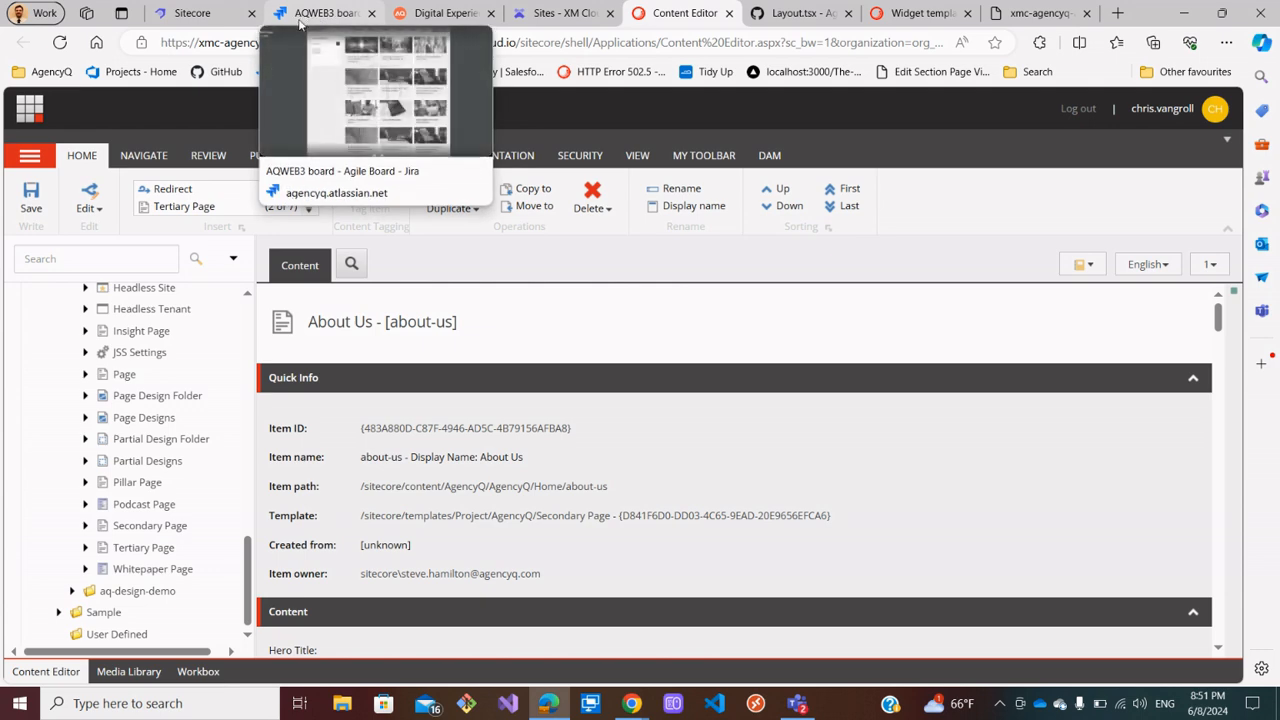
Return to the Sitecore JS Extractor code and start a constant named pageType on a new line below $ = response.body;
click(186, 12)
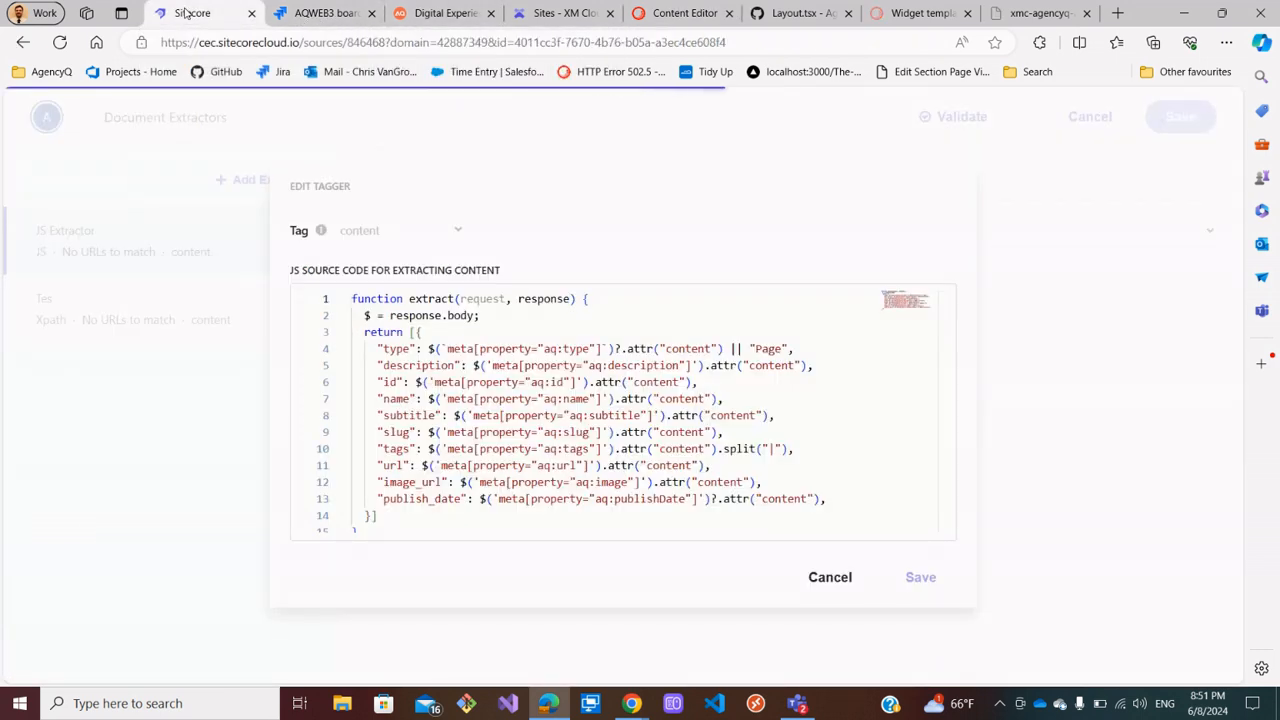
scroll(609, 398, down, 1)
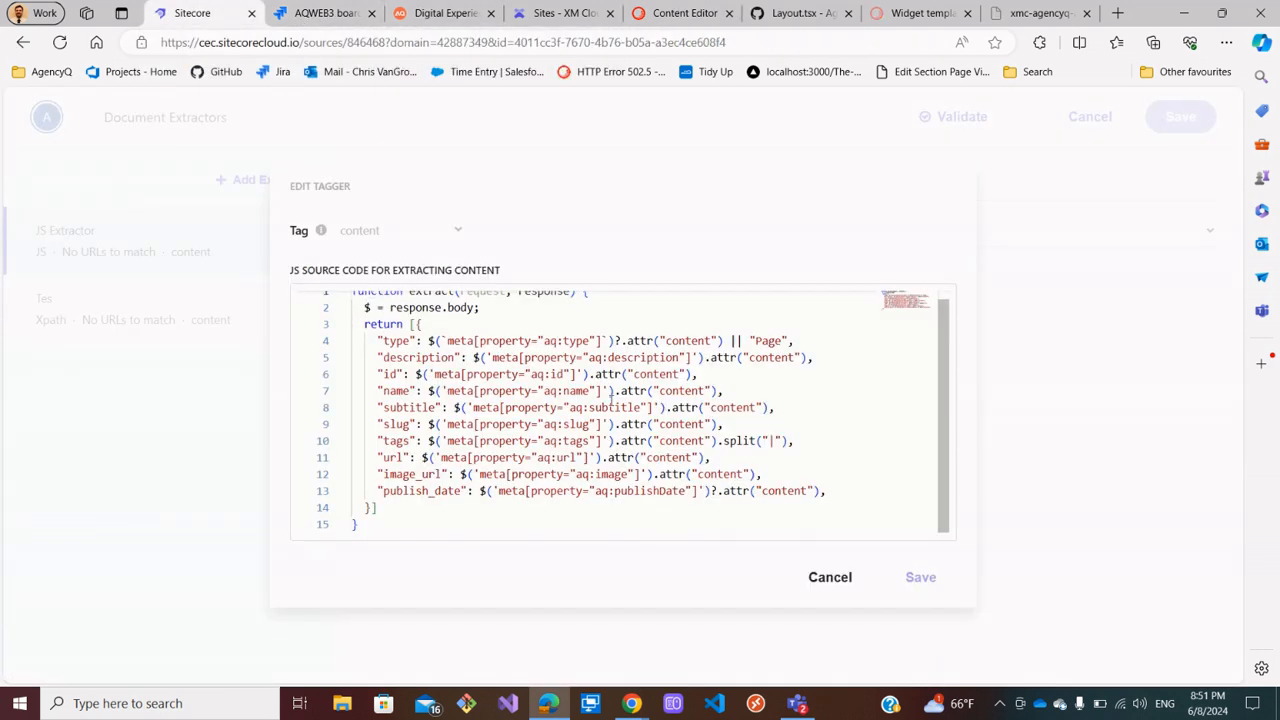
scroll(595, 388, up, 1)
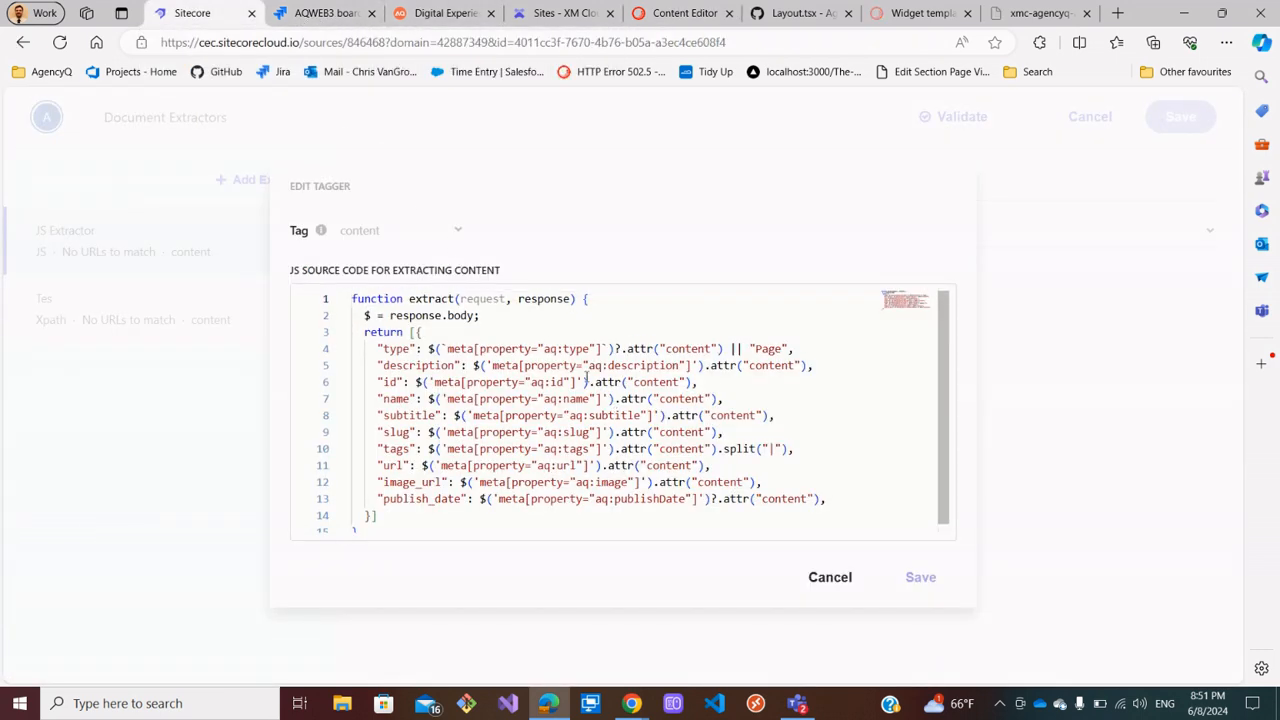
click(513, 319)
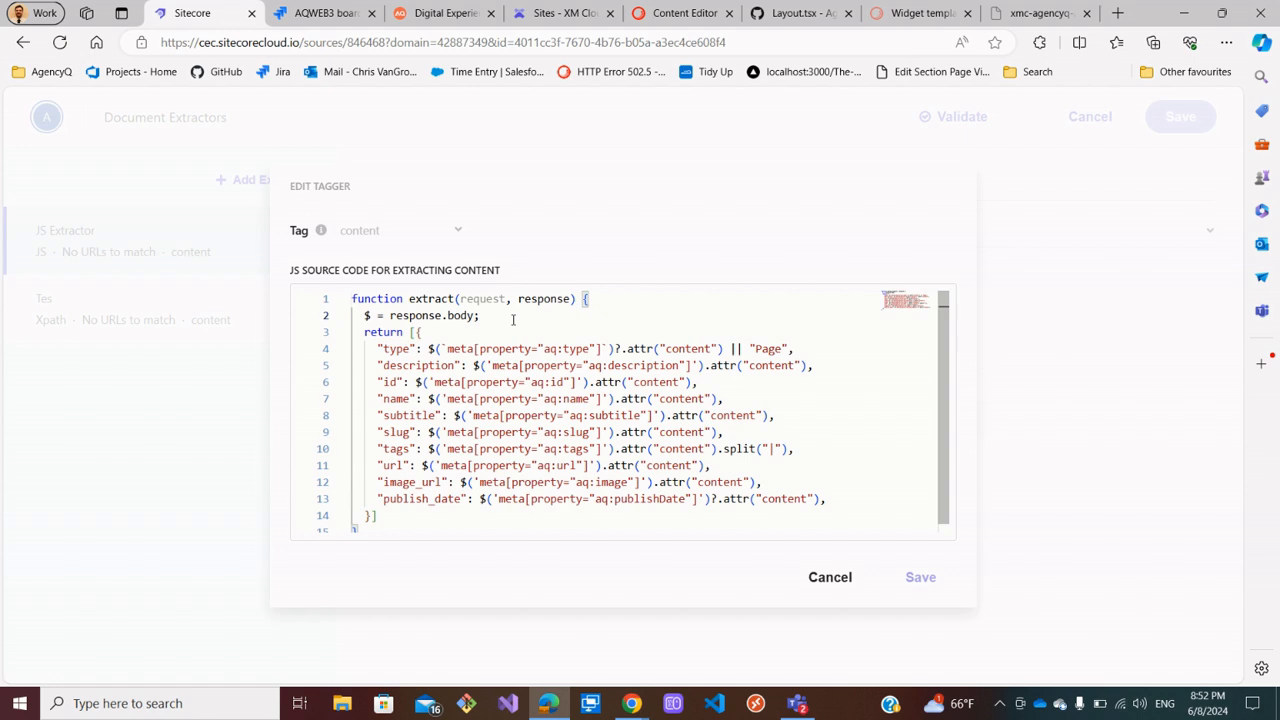
key(Return)
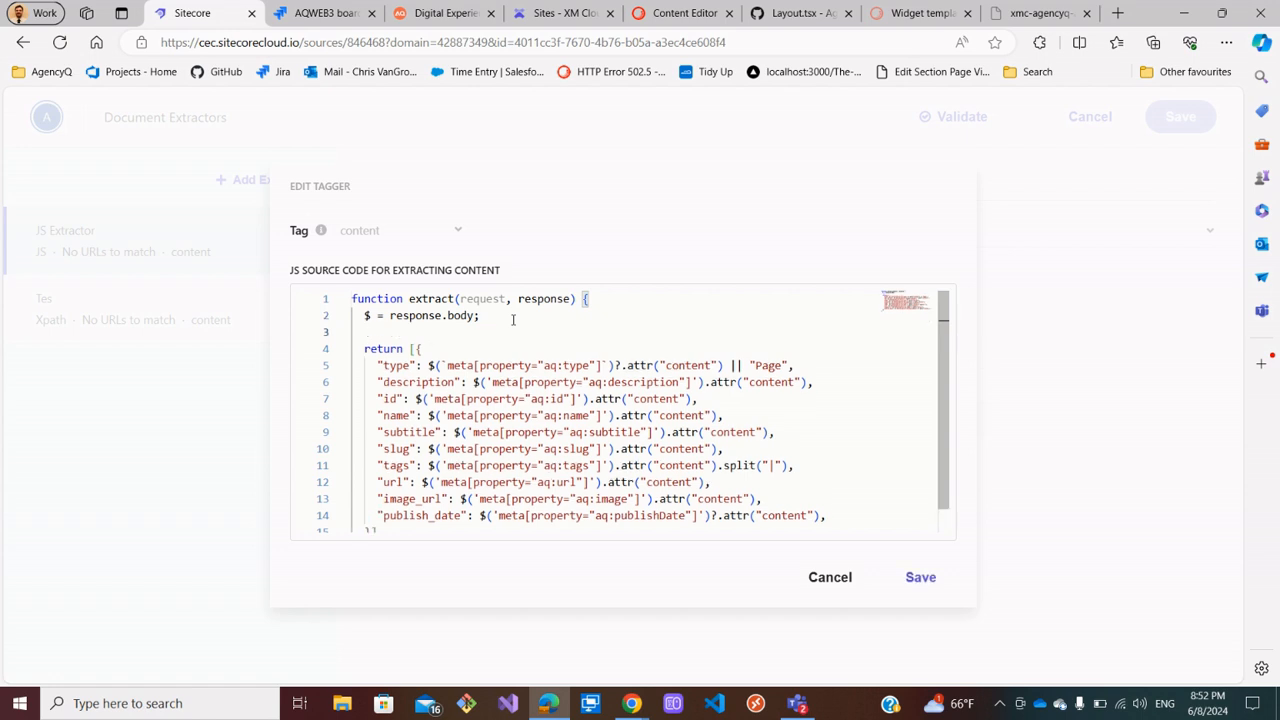
text(cpmst)
key(BackSpace)
key(BackSpace)
key(BackSpace)
key(BackSpace)
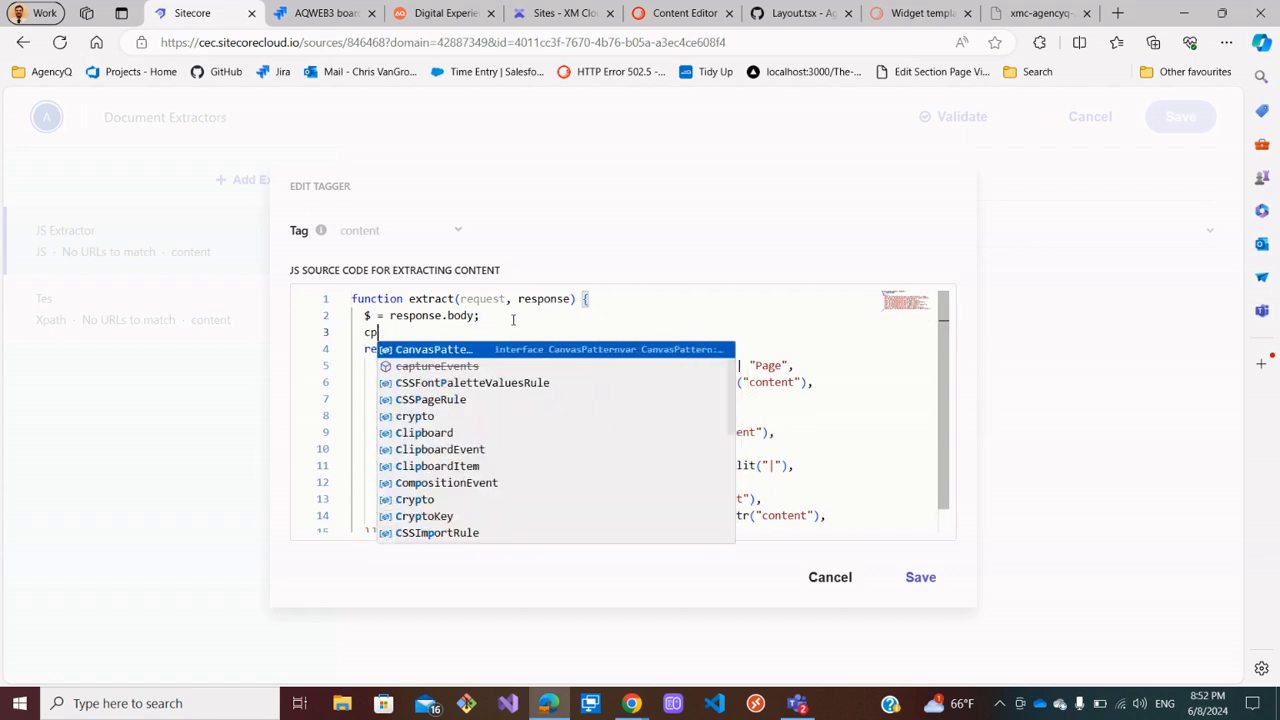
text(onst )
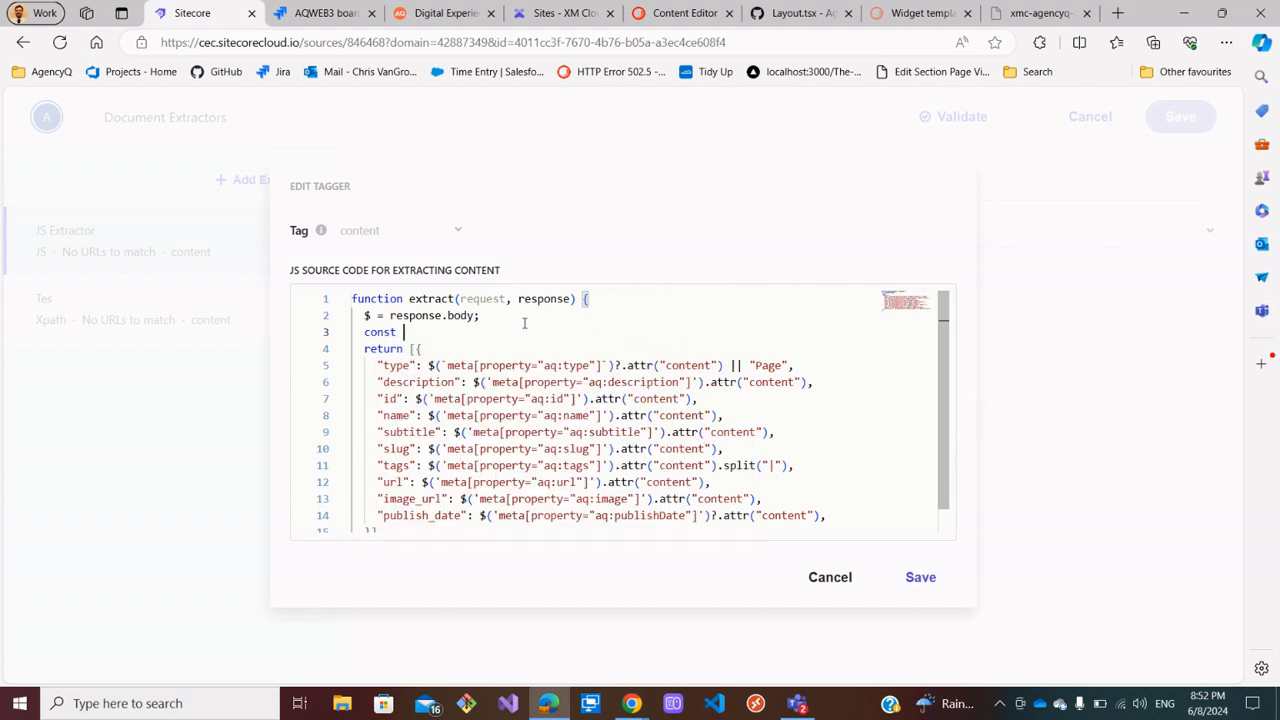
text(typ)
key(BackSpace)
key(BackSpace)
key(BackSpace)
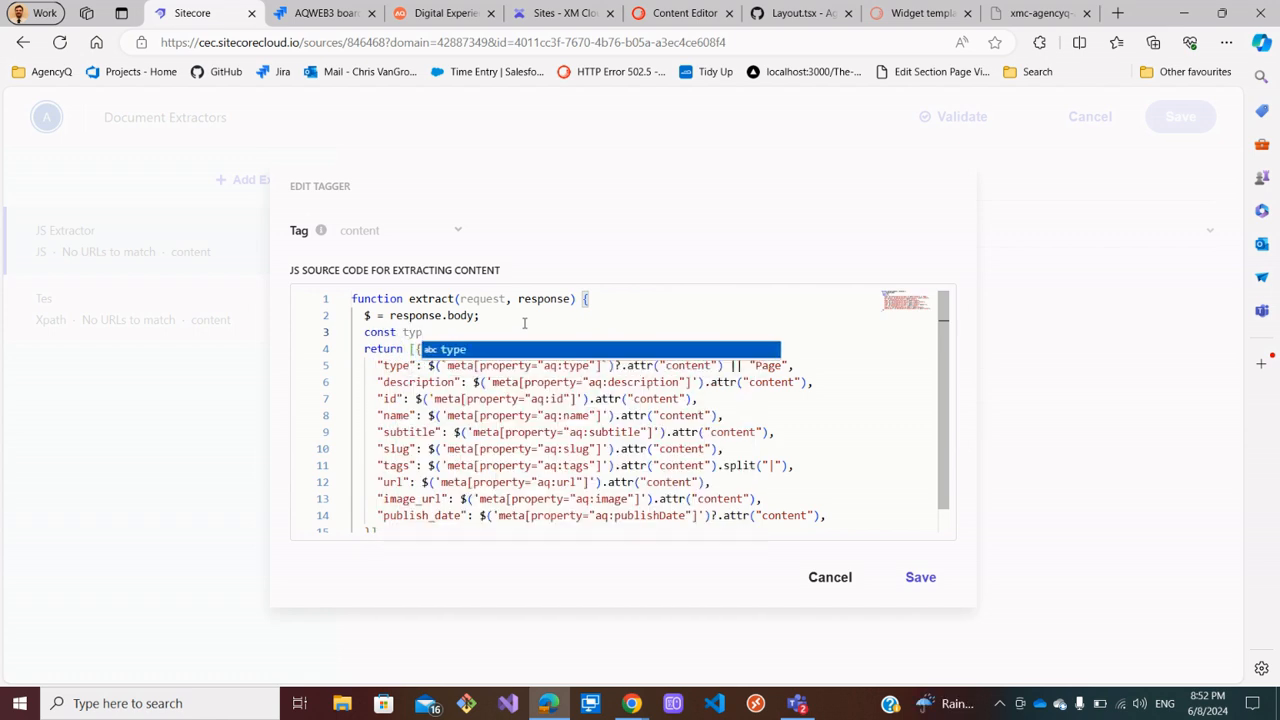
text(pageType )
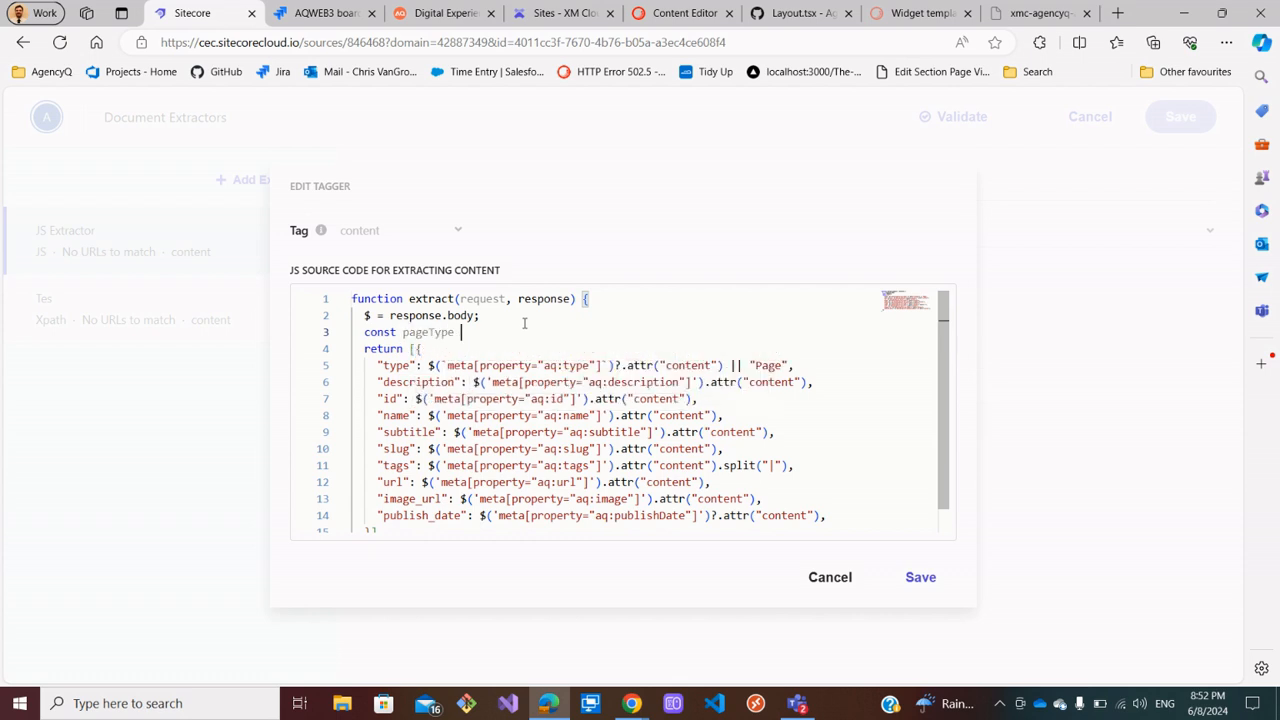
Assign pageType a copy of the returned type attribute's expression, $(`meta[property="aq:type"]`)?.attr("content") || "Page"
text(=)
drag(428, 365, 788, 365)
key(ctrl+c)
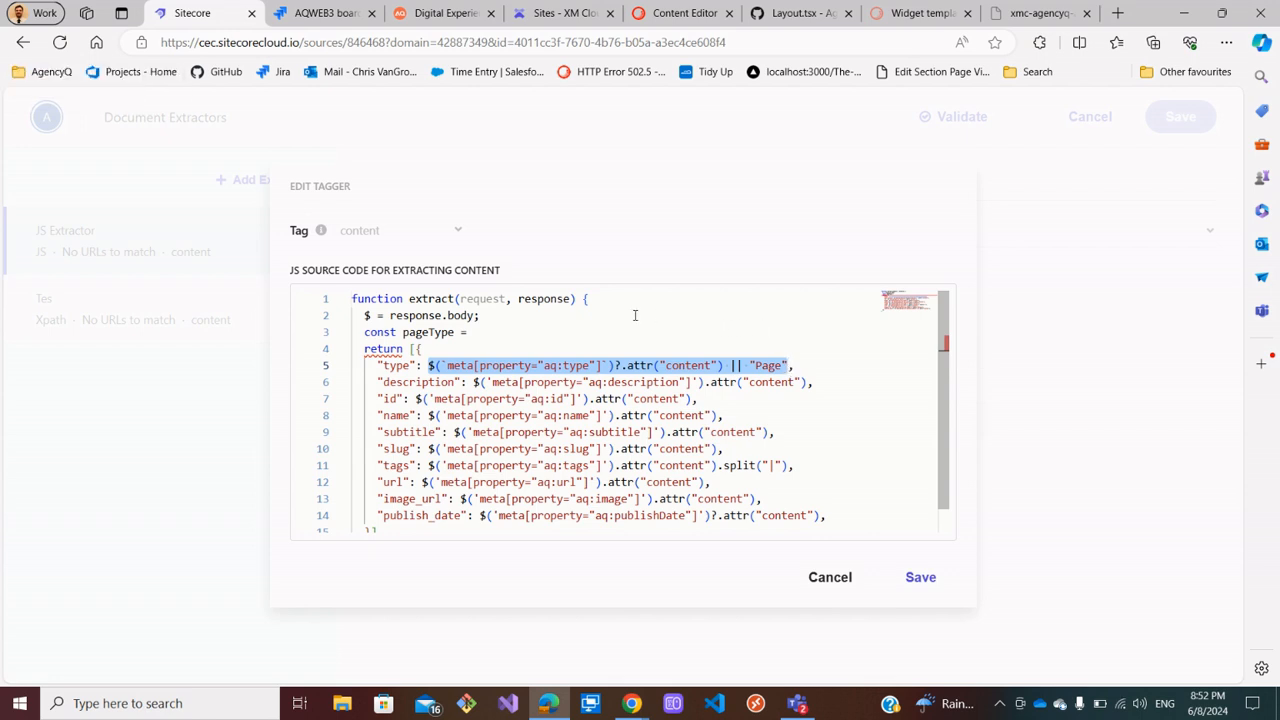
click(519, 332)
key(ctrl+v)
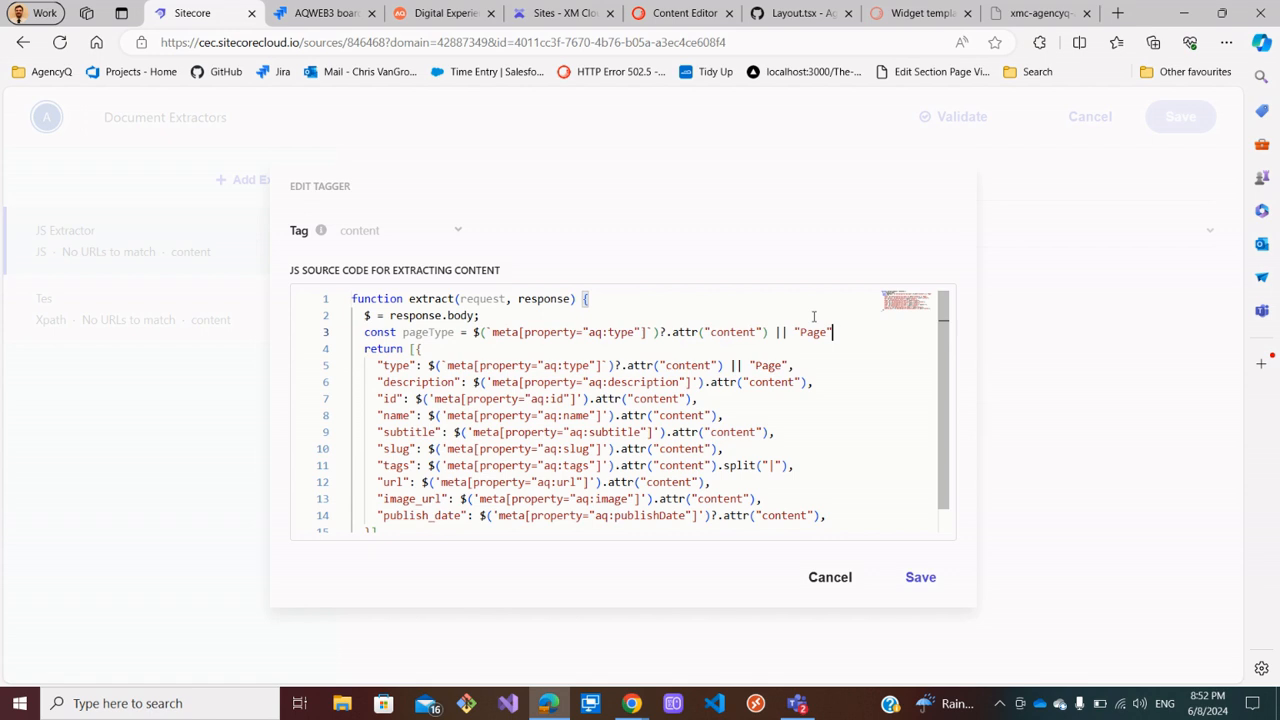
Declare an unassigned variable page_category with let on the line below the pageType constant
key(Return)
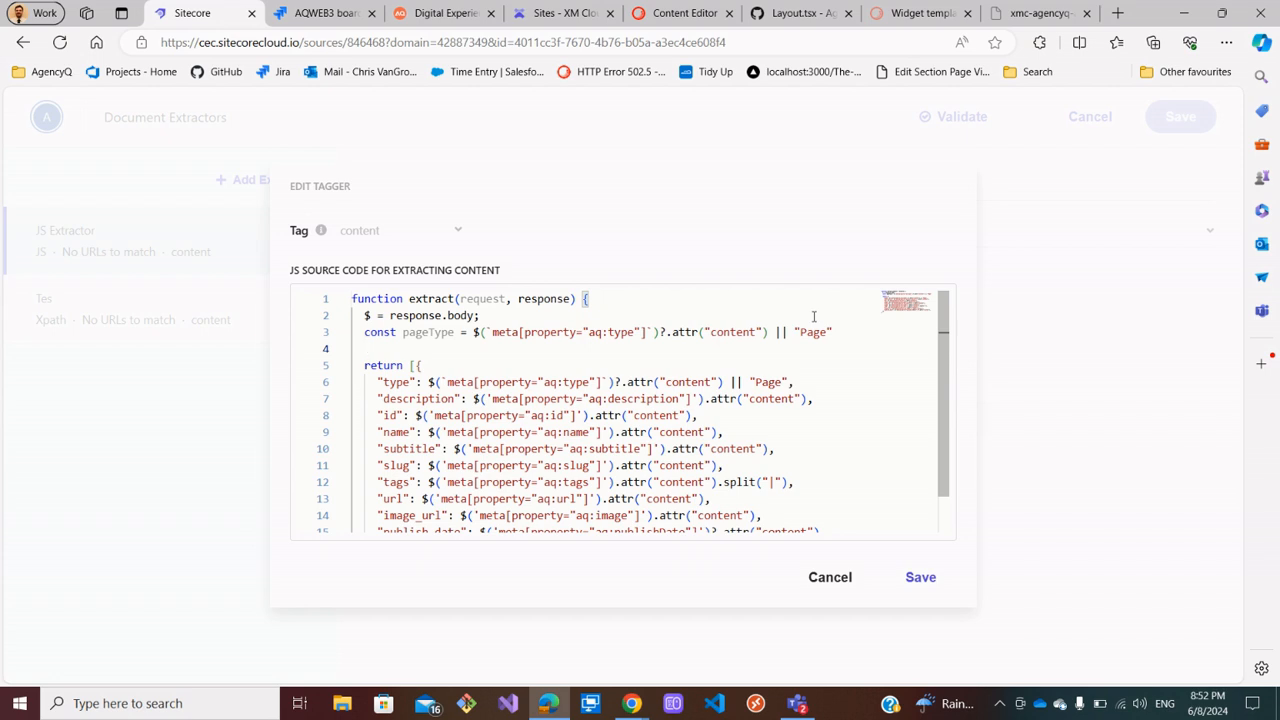
text(let page)
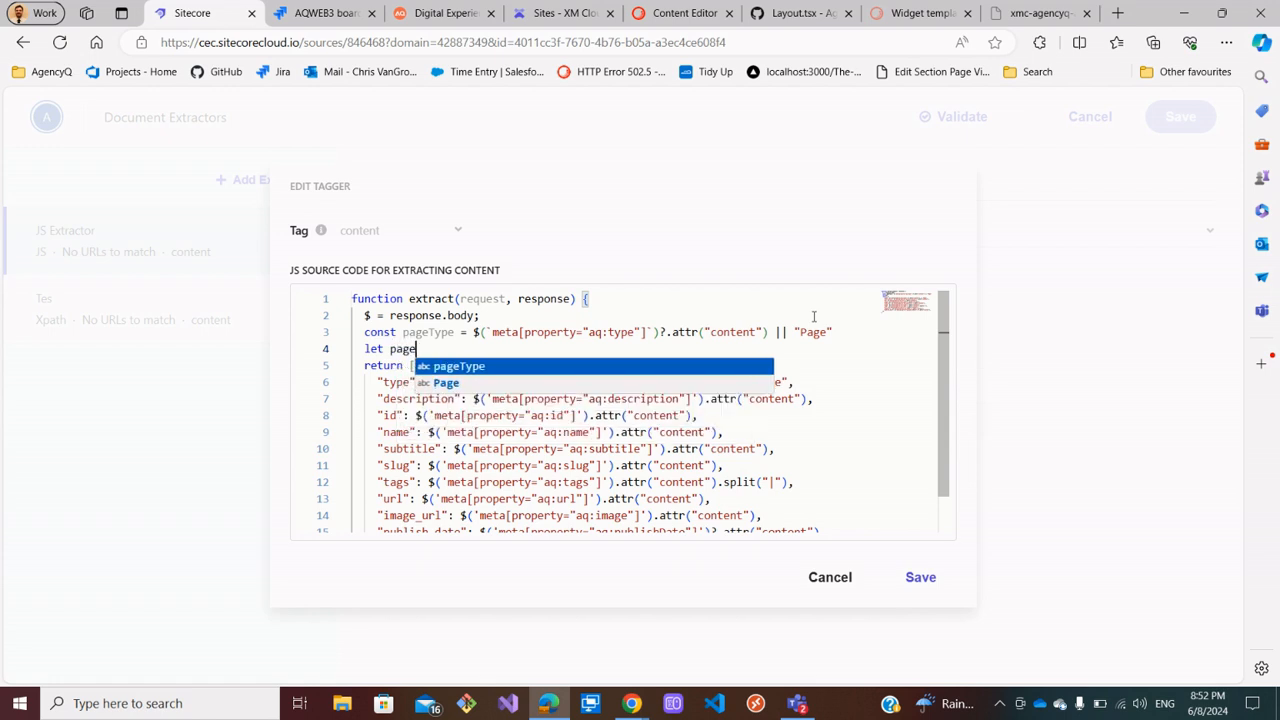
text(_category)
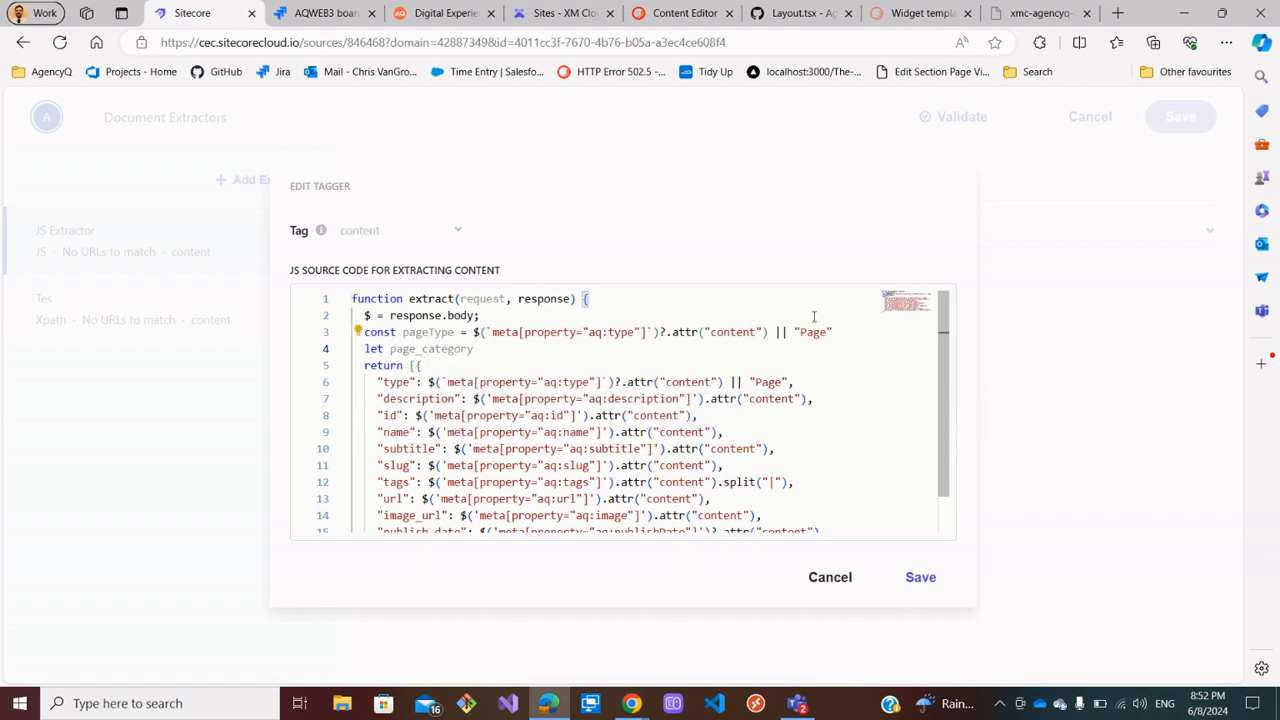
text(;)
key(Return)
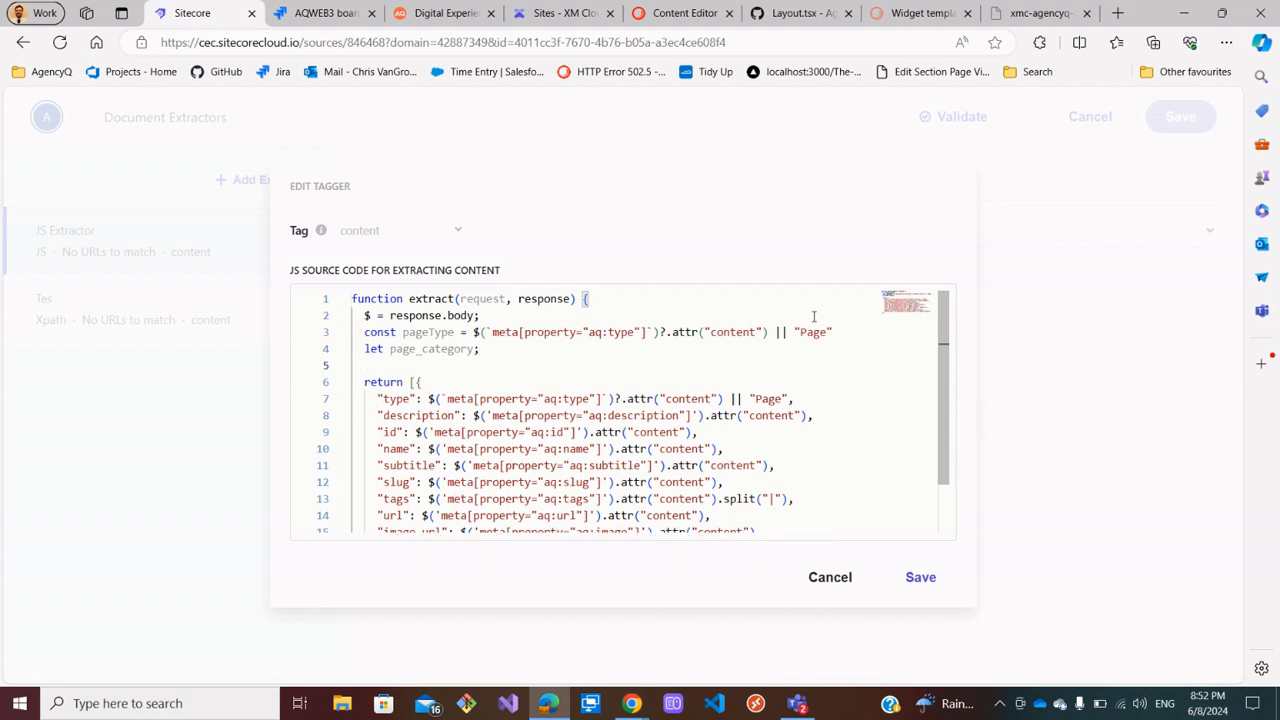
Add an empty switch(type) block between the page_category declaration and the return statement, separated by a blank line
key(Return)
text(swit)
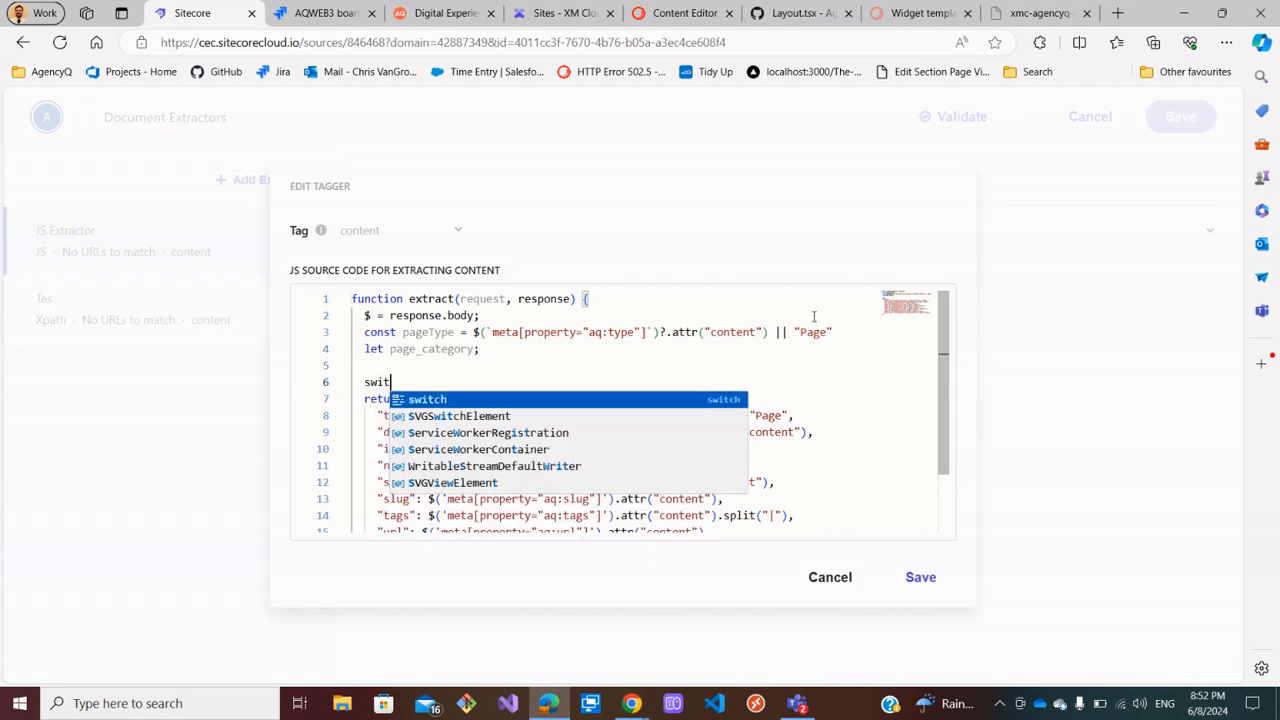
text(ch(type)
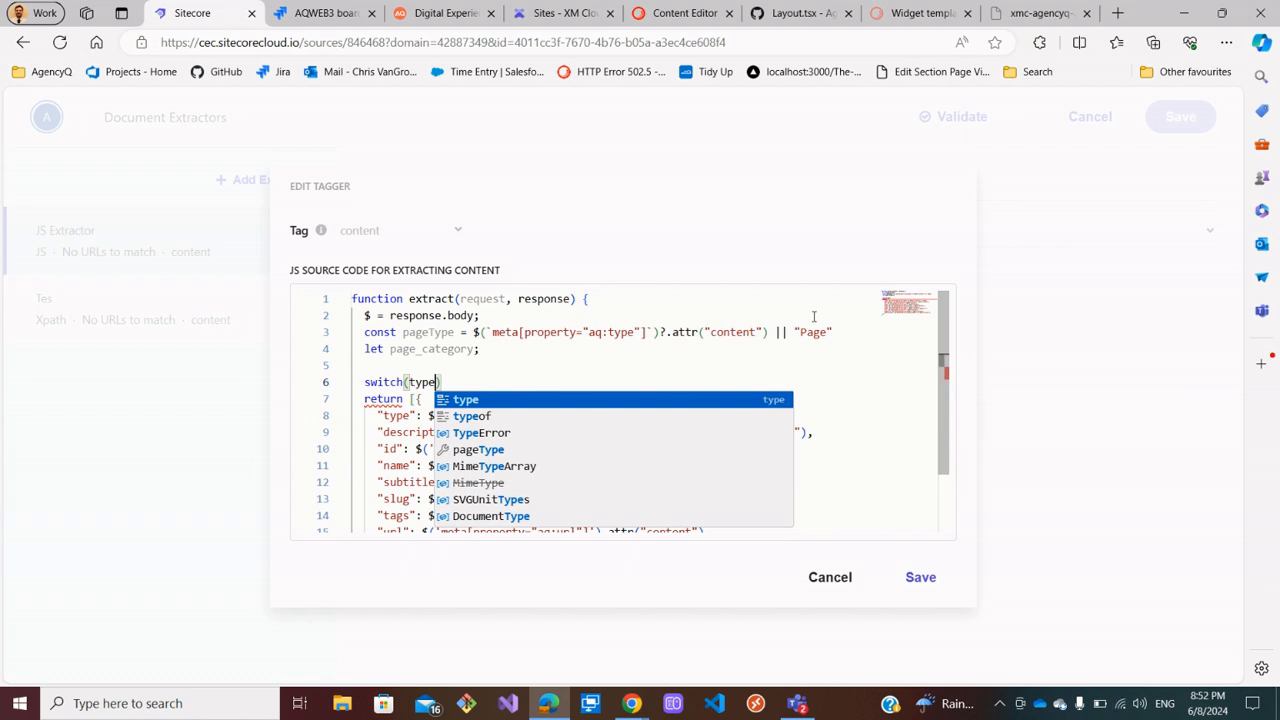
text(){)
key(Return)
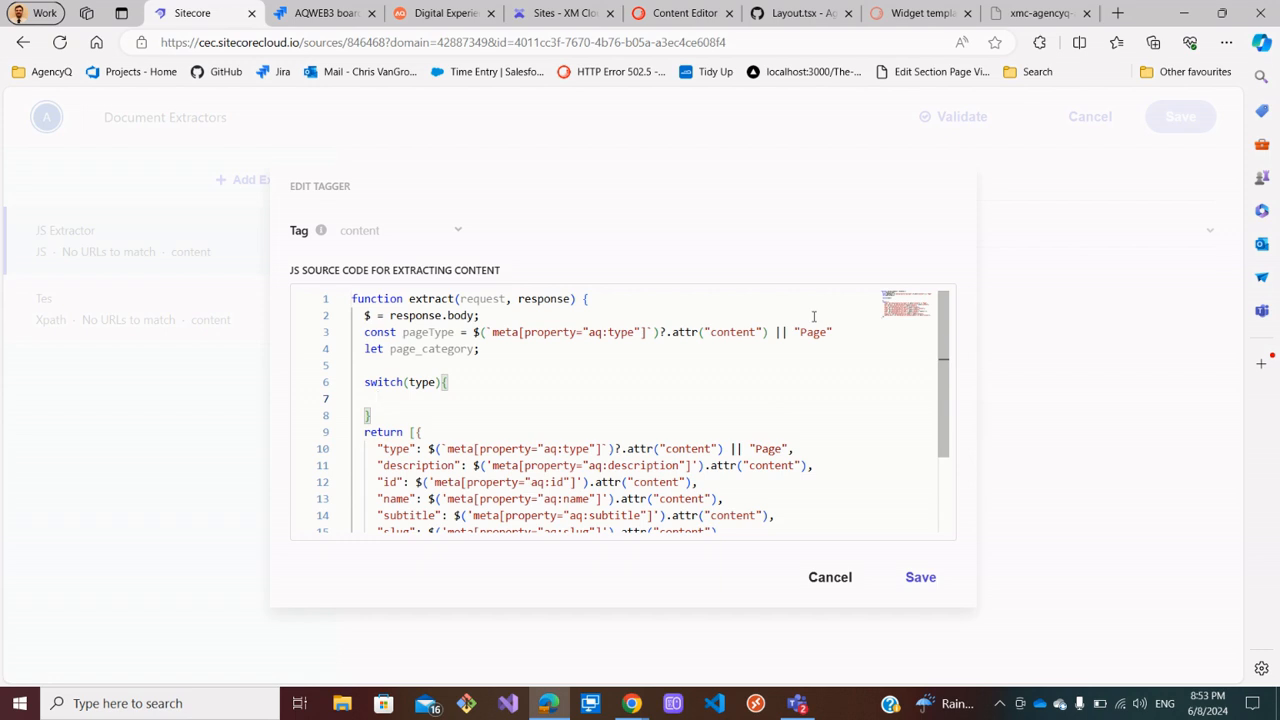
Add a case for "Insight Page" inside the switch block
text(case "insig)
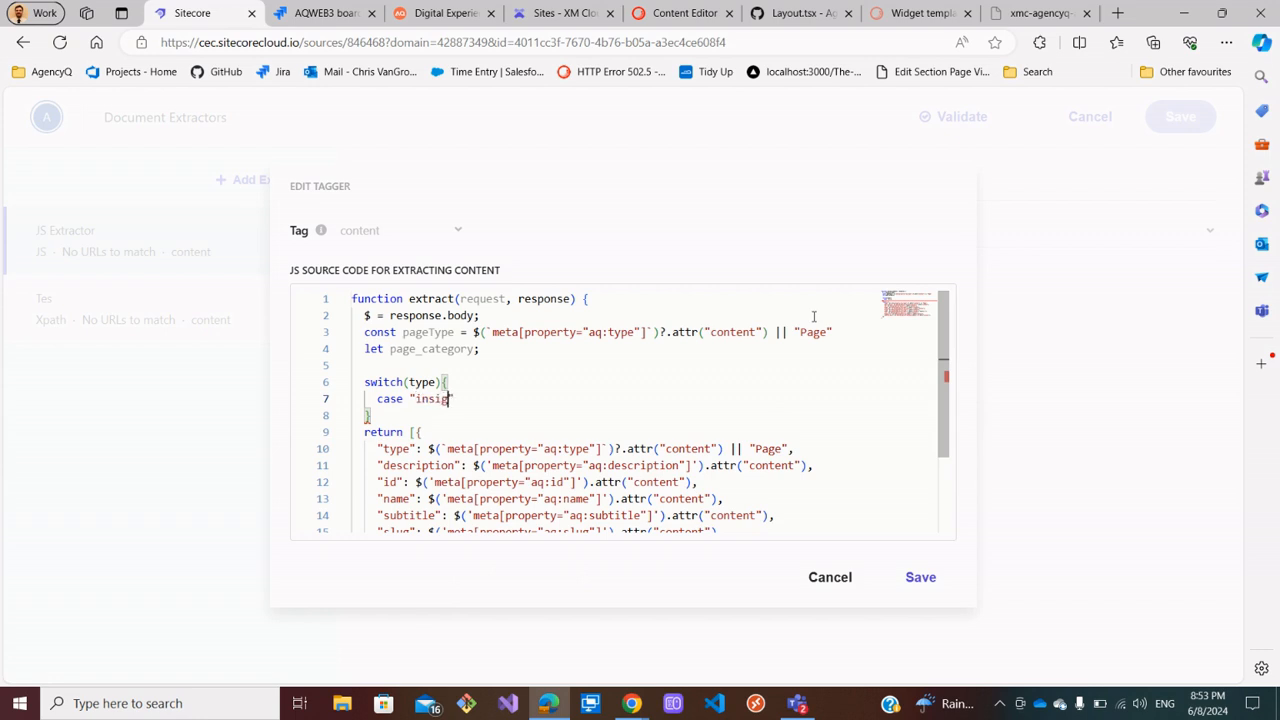
text(th)
key(BackSpace)
key(BackSpace)
key(BackSpace)
key(BackSpace)
key(BackSpace)
key(BackSpace)
key(BackSpace)
text(In)
key(BackSpace)
text(ght Page)
key(Return)
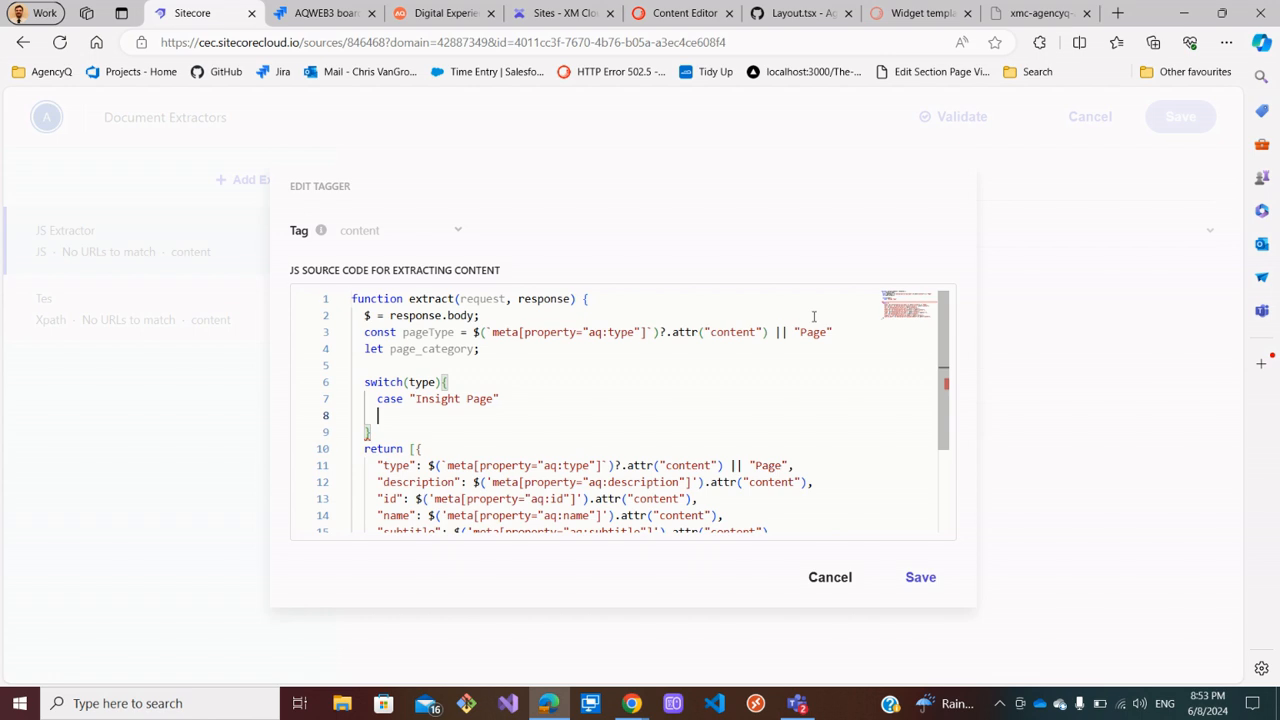
Set page_category to "Insights" within the "Insight Page" case
text(page_cat)
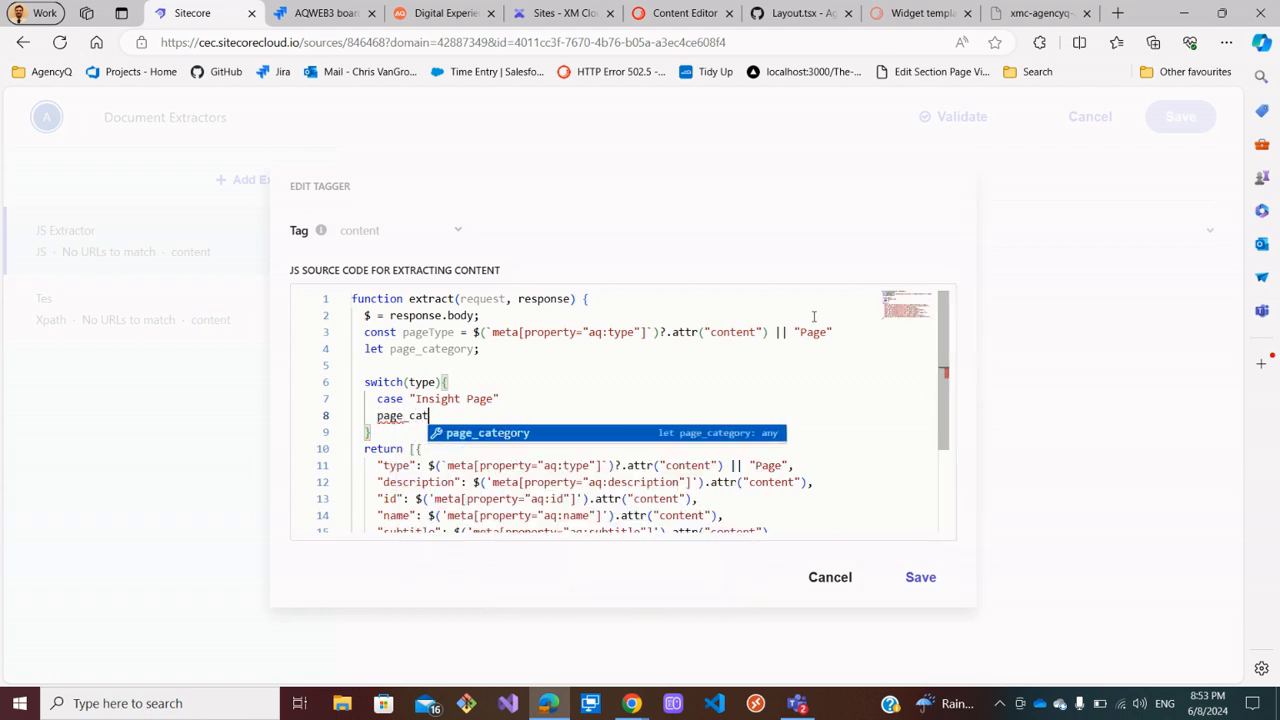
key(Tab)
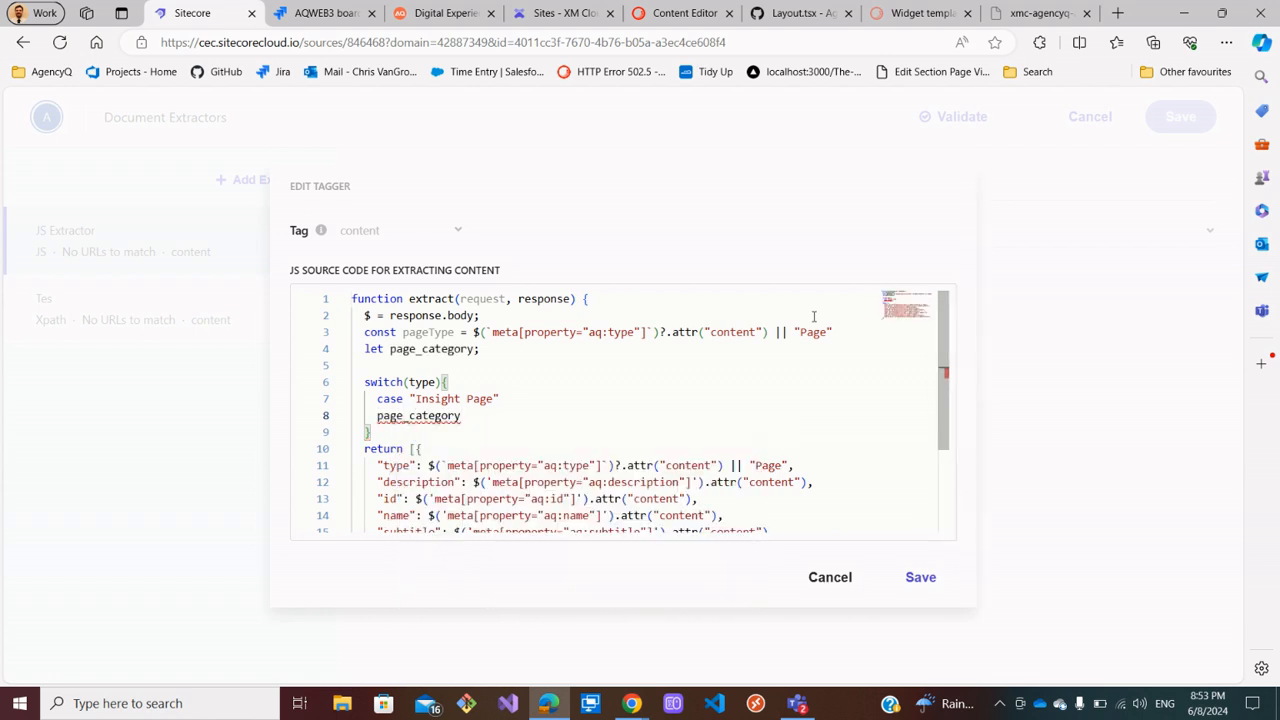
text(= )
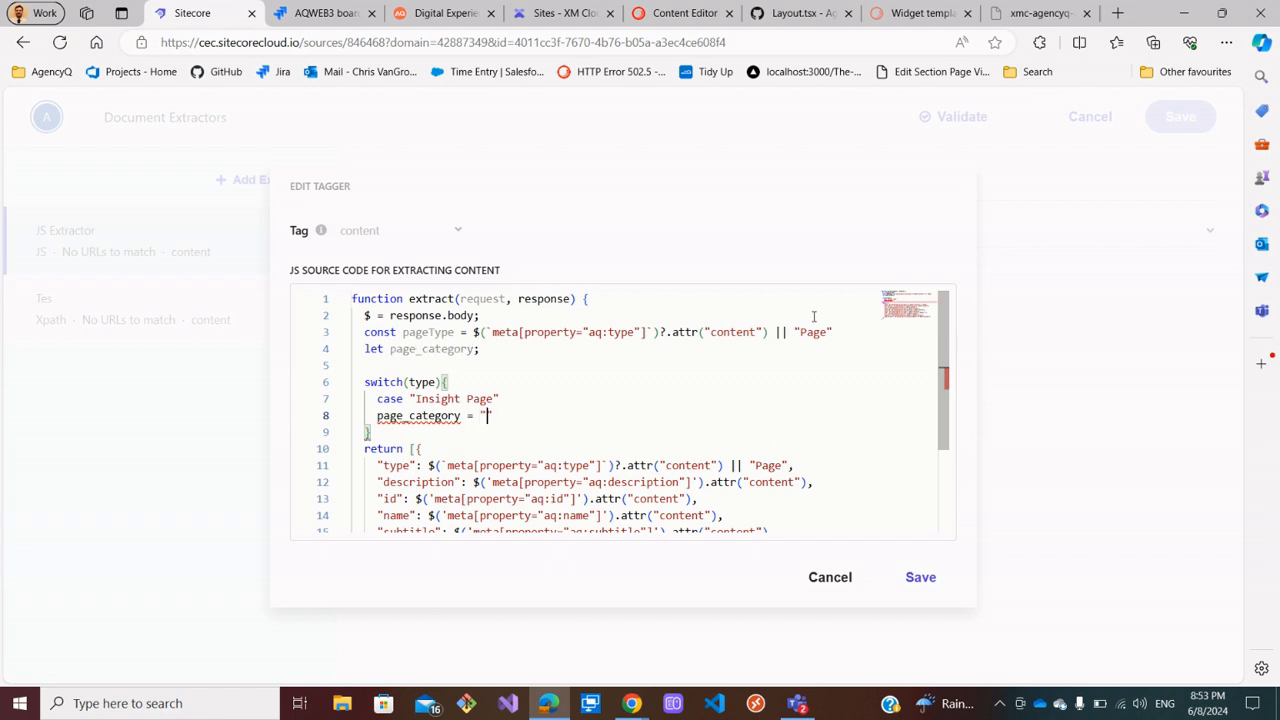
text("Insights)
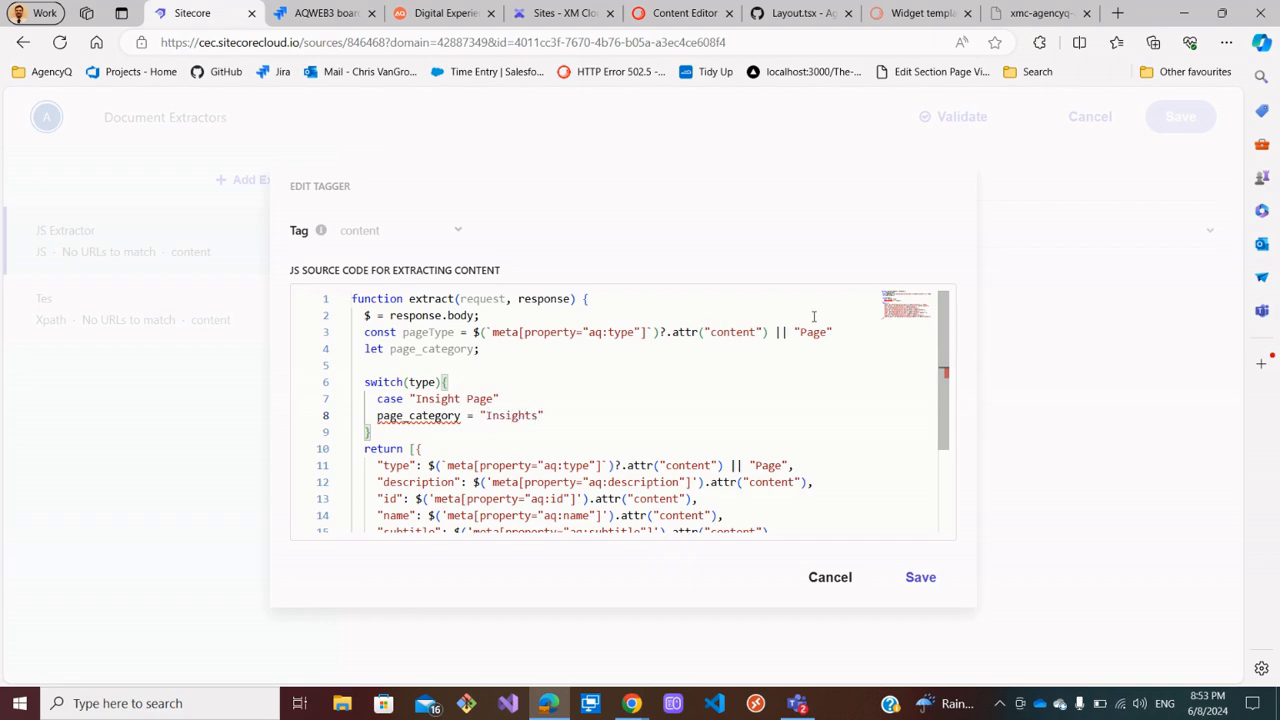
Check the filter category names in the Search-Results.jpg mockup on the Jira board, and return to the Sitecore extractor code
click(440, 13)
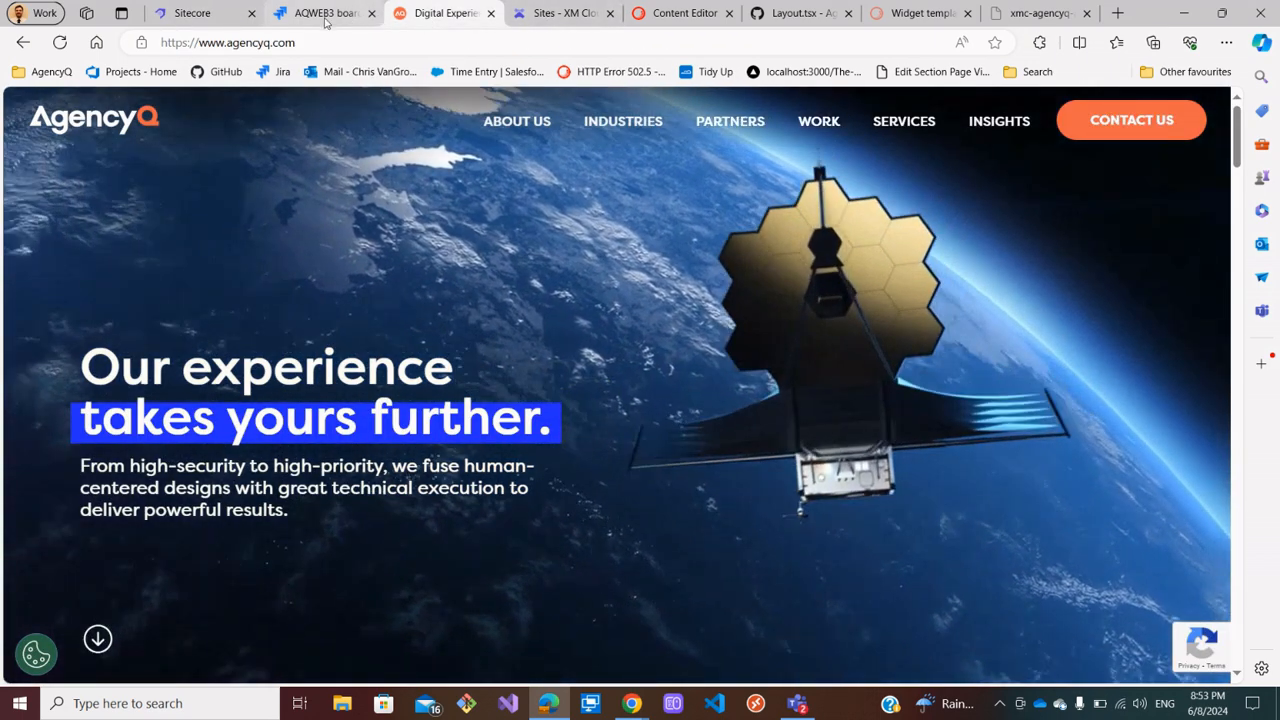
click(320, 13)
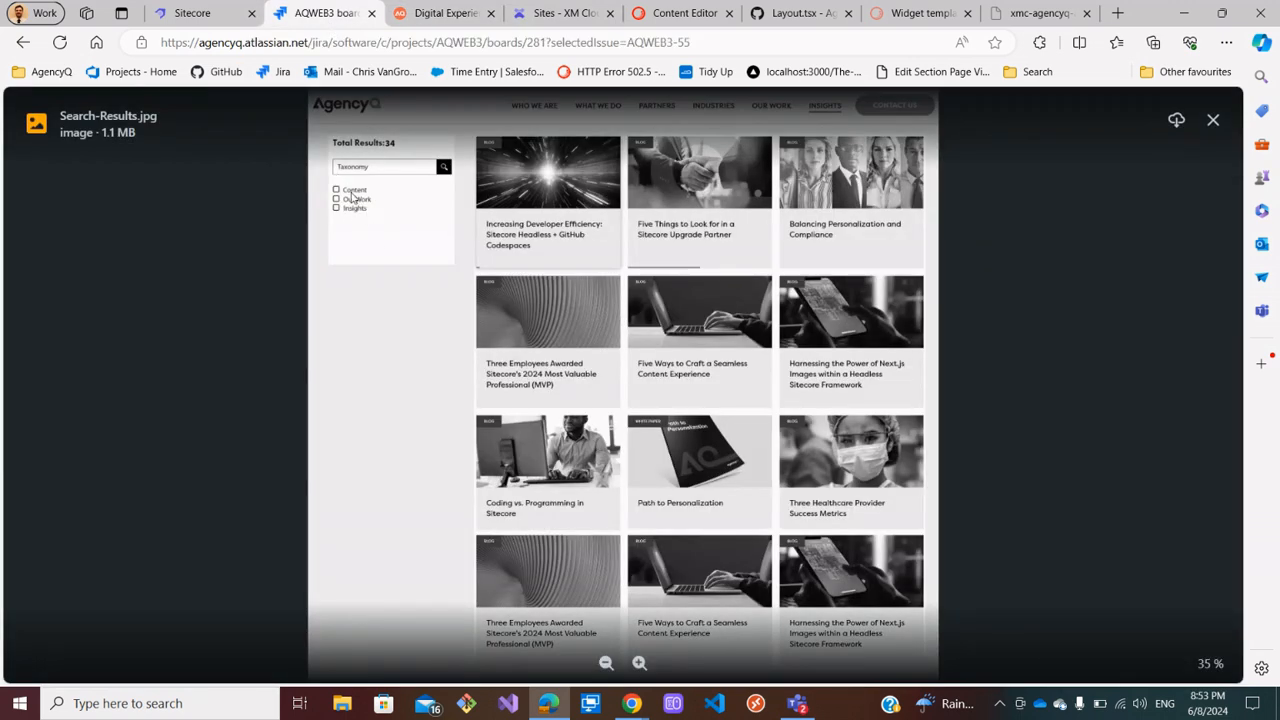
click(198, 15)
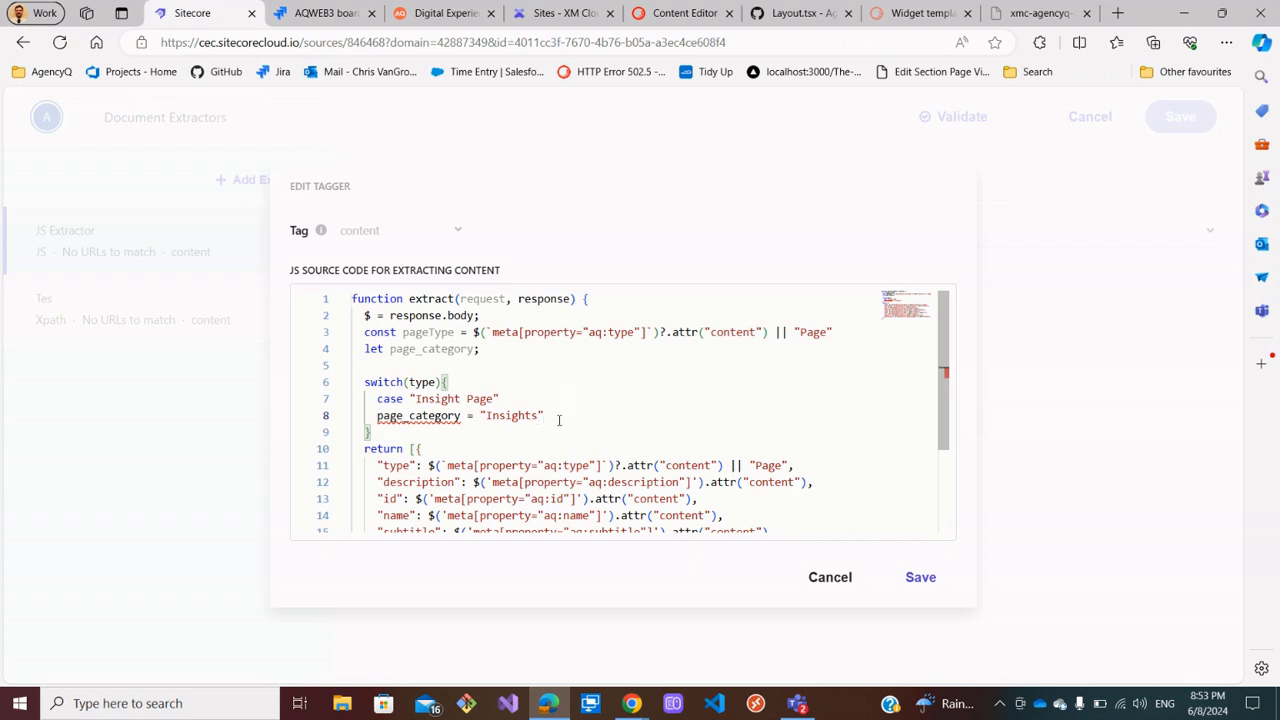
End the "Insights" assignment with a semicolon and add break; on the line below it
key(Return)
text(br)
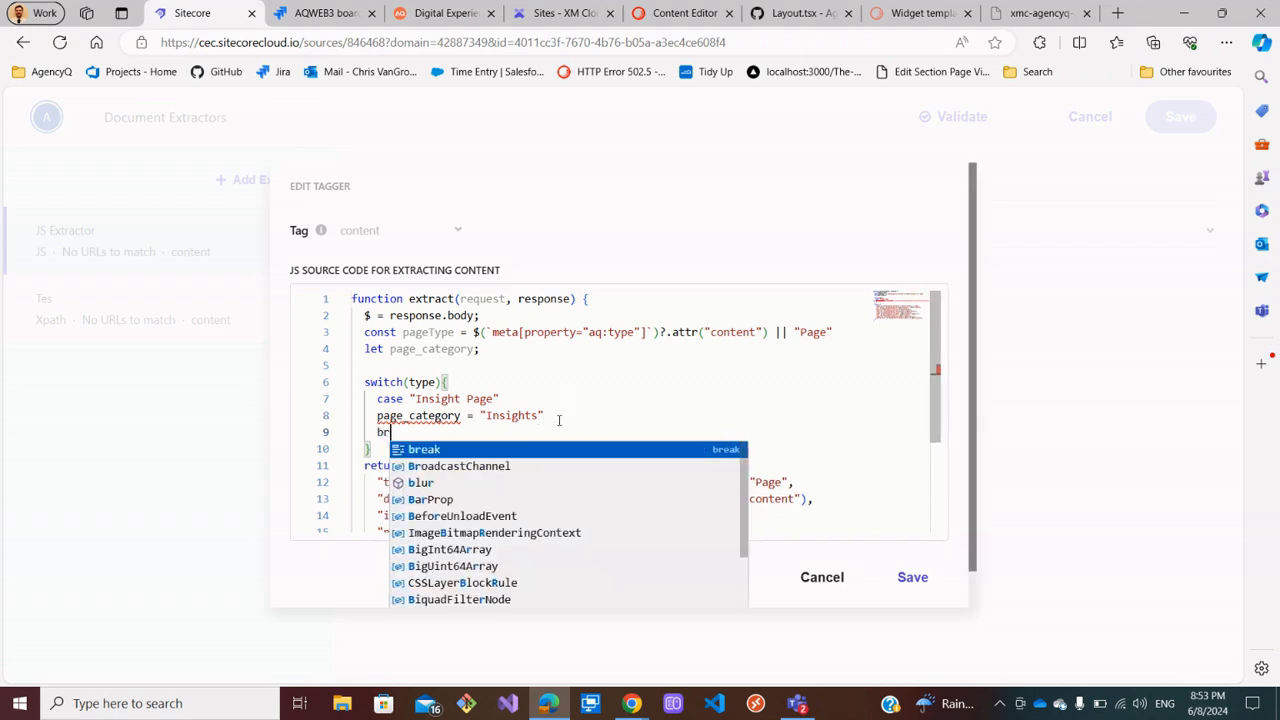
key(BackSpace)
key(BackSpace)
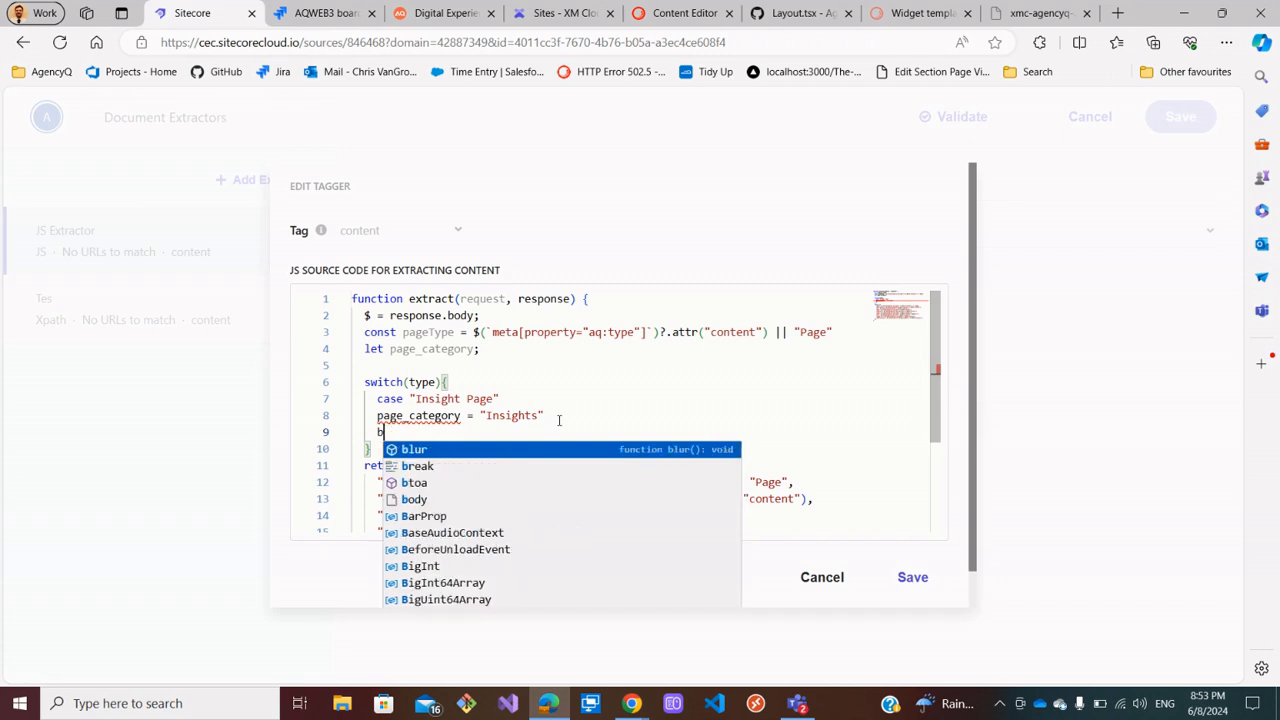
key(BackSpace)
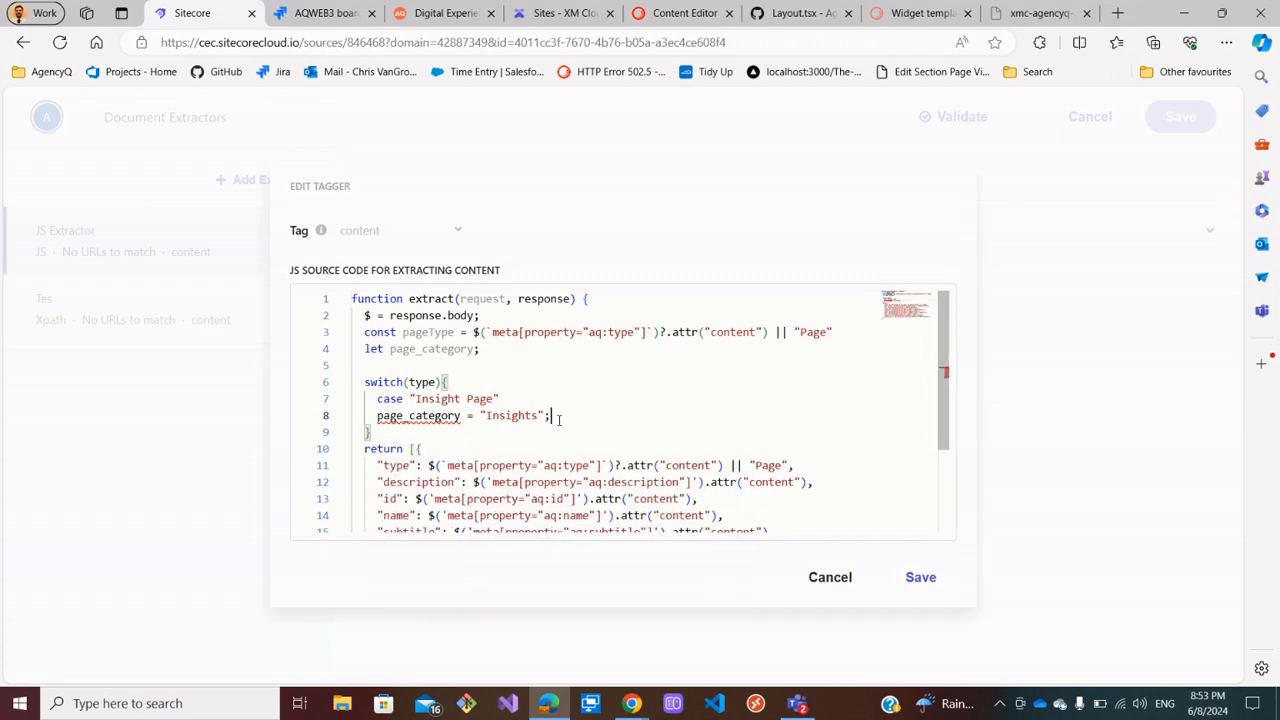
key(Return)
text(brea)
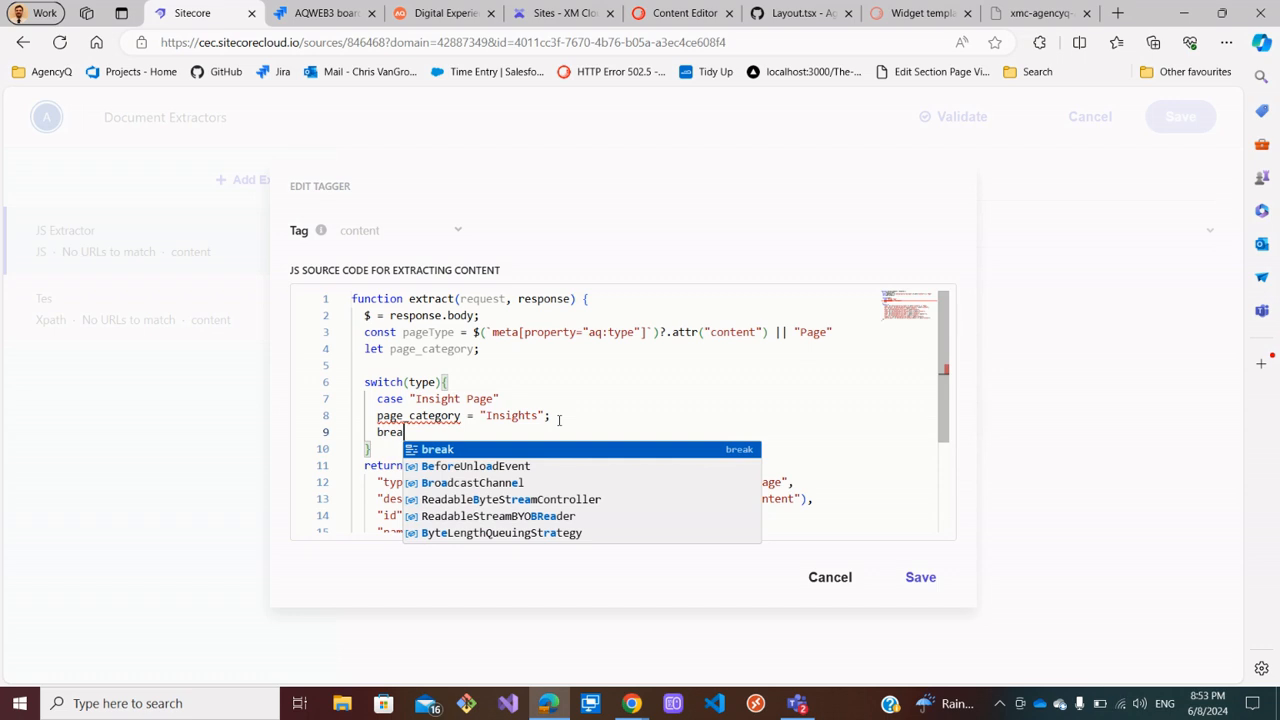
text(k;)
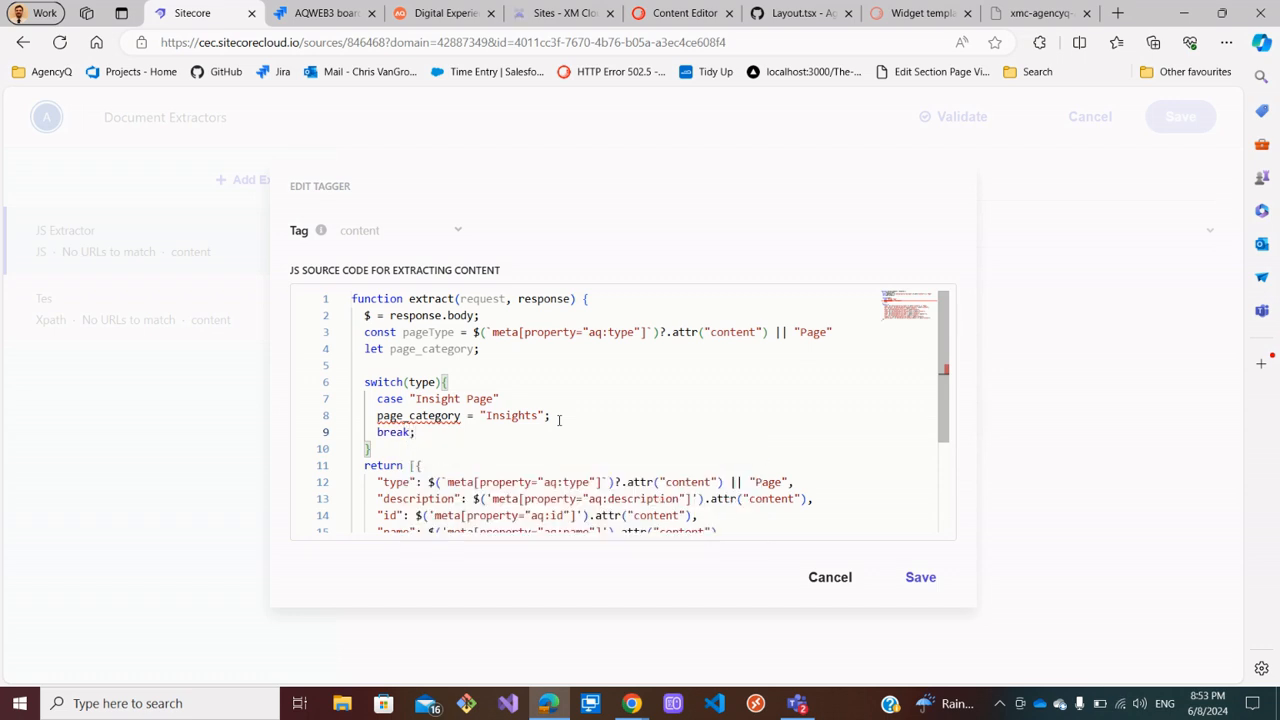
Add a "Case Study Page" case after the break, and put a colon after the "Insight Page" case label
key(Return)
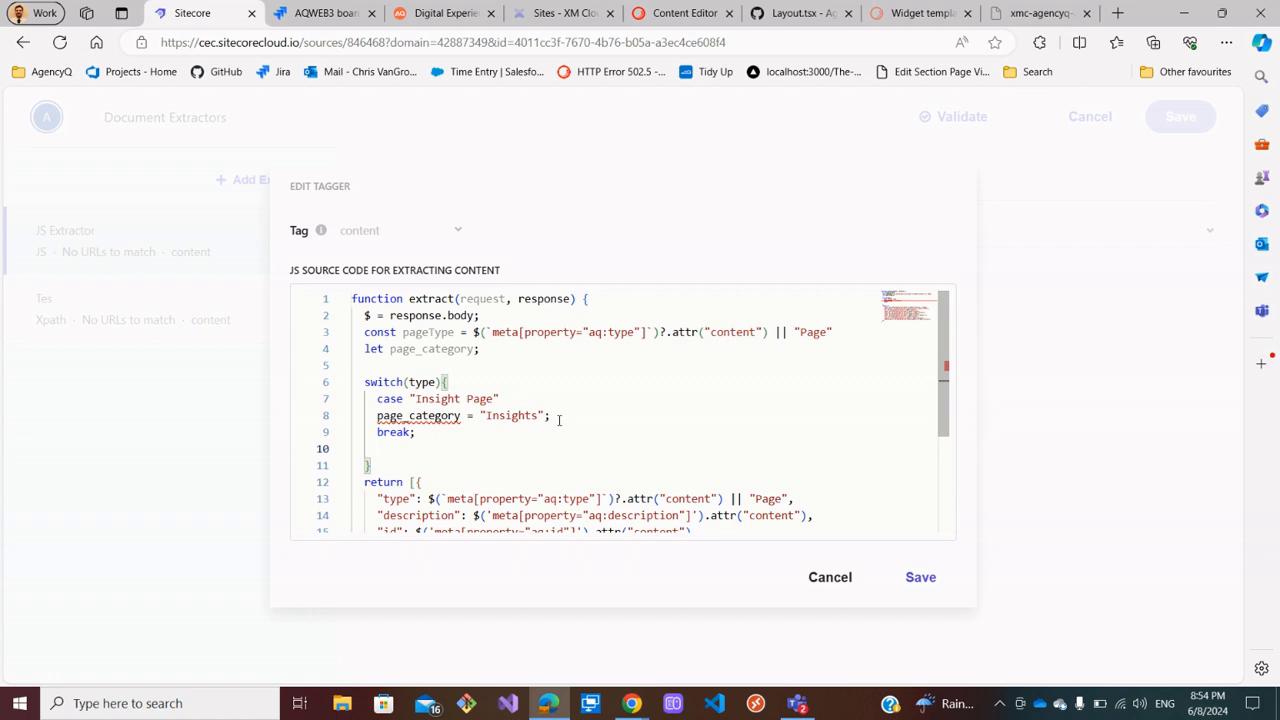
text(case "Case Study Page)
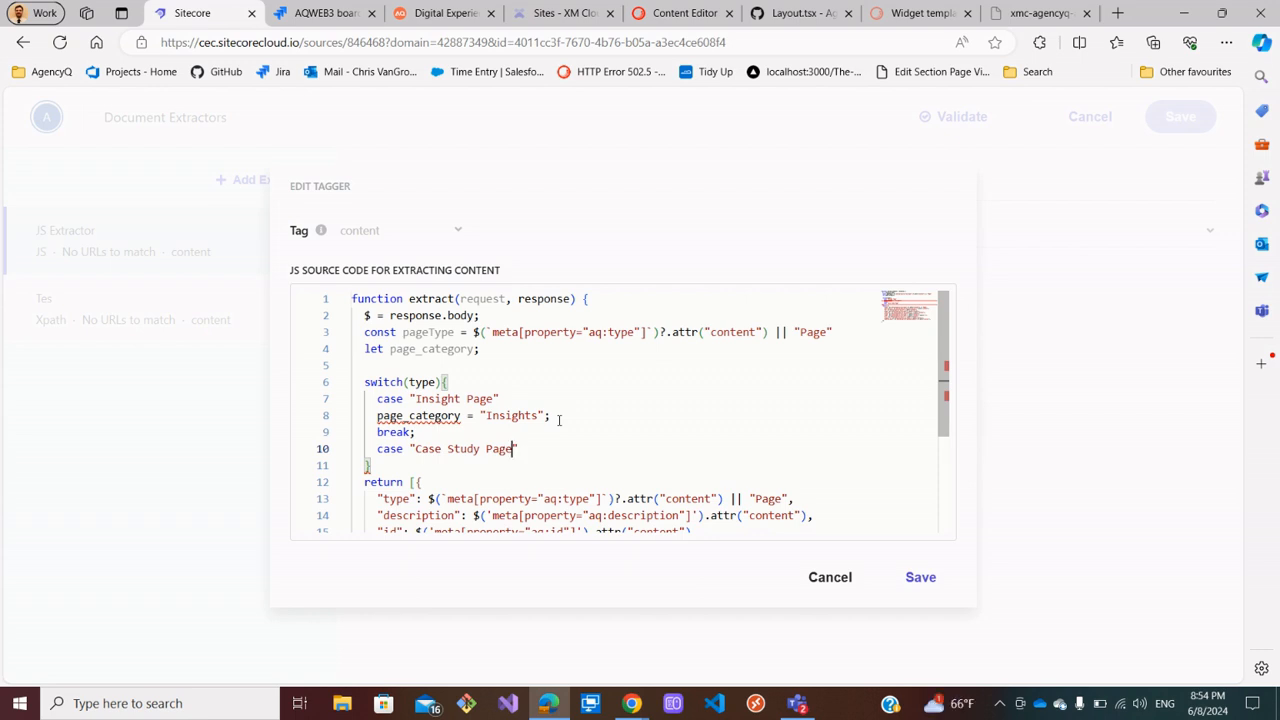
click(507, 399)
text(:)
Put a colon after the "Case Study Page" case label, set its page_category to "Our Work"; and add break; below
click(533, 447)
key(Return)
text(p)
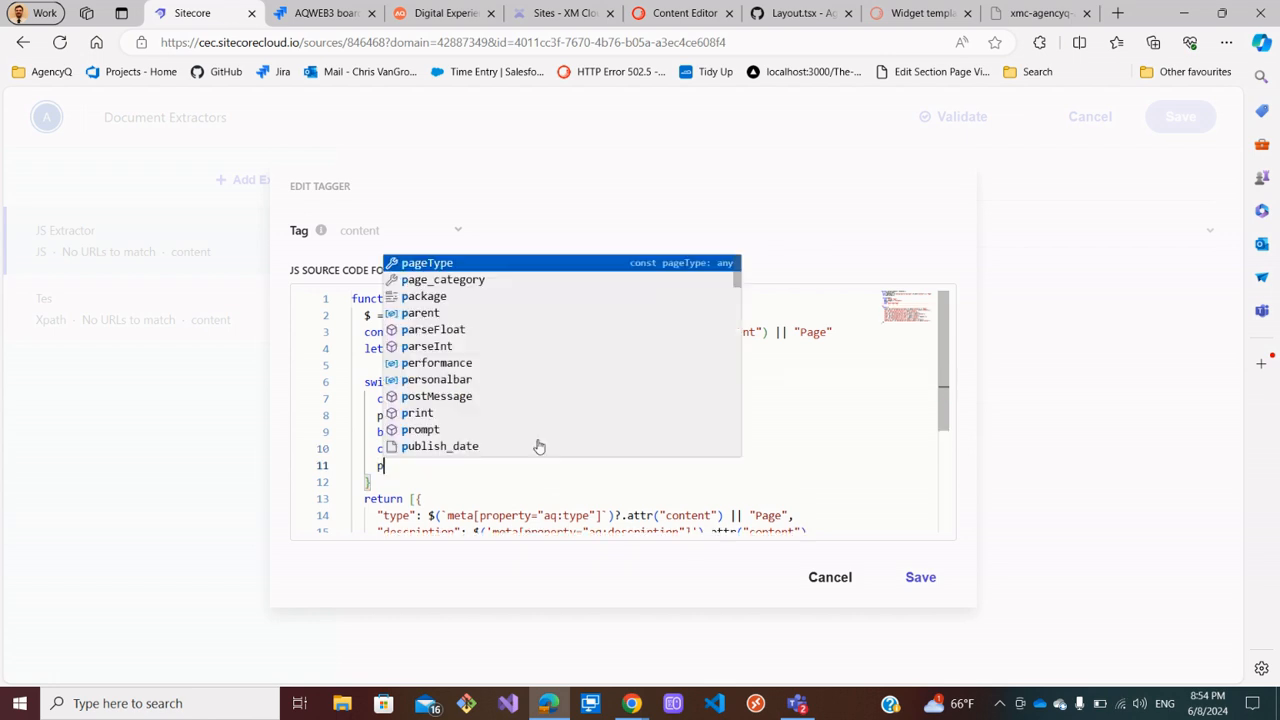
text(age_category)
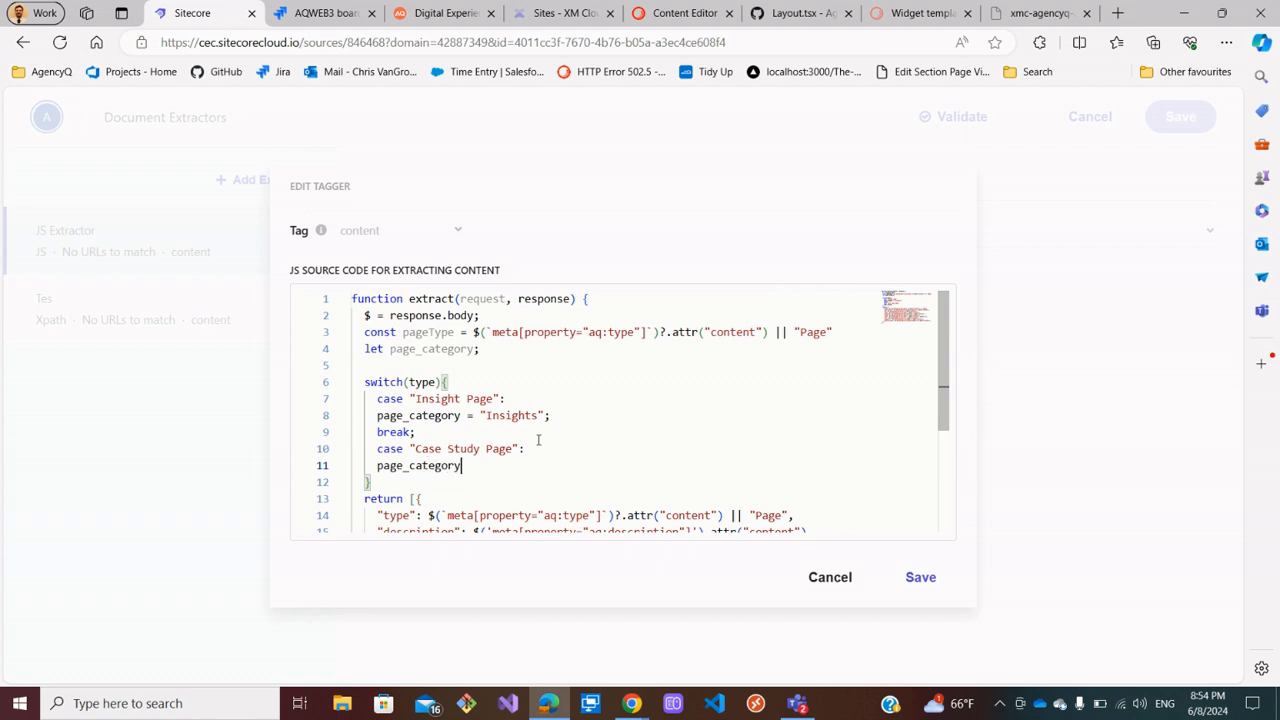
text( = "Our Work)
click(559, 464)
text(;)
key(Return)
text(break;)
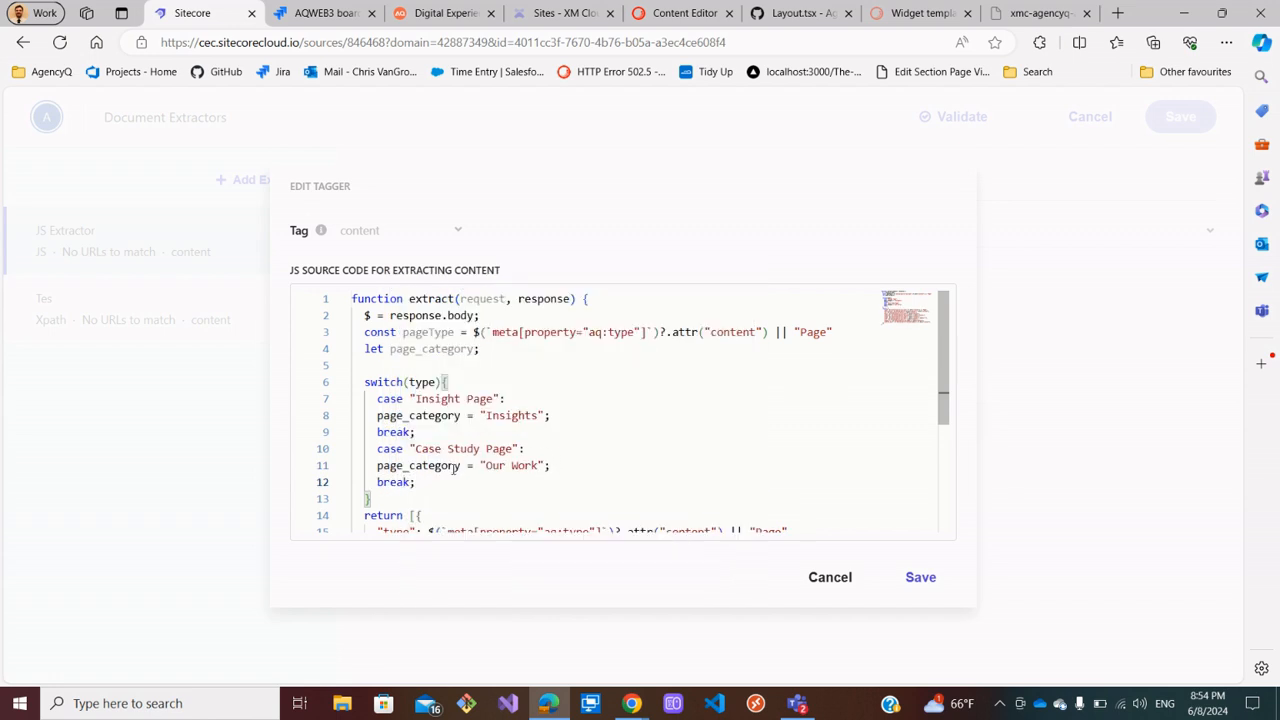
Duplicate the three-line "Case Study Page" case directly below itself and align the copy's indentation with the other cases
drag(430, 477, 379, 452)
key(ctrl+c)
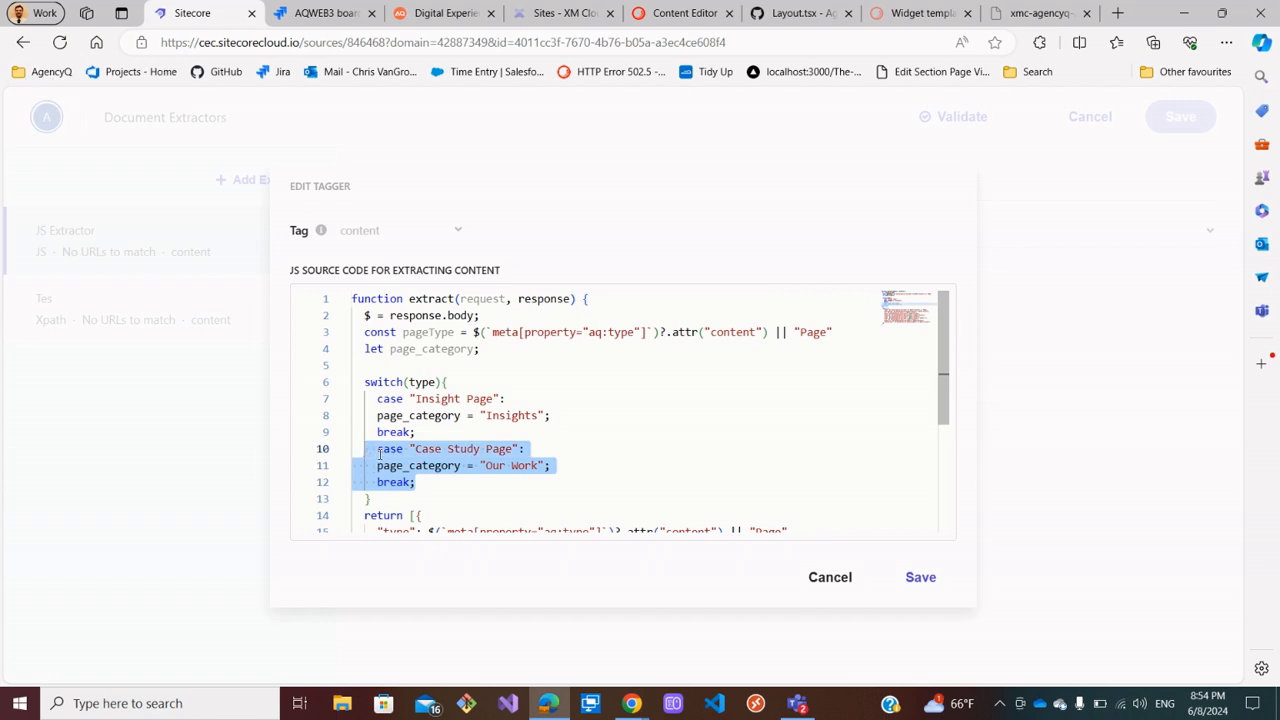
click(439, 482)
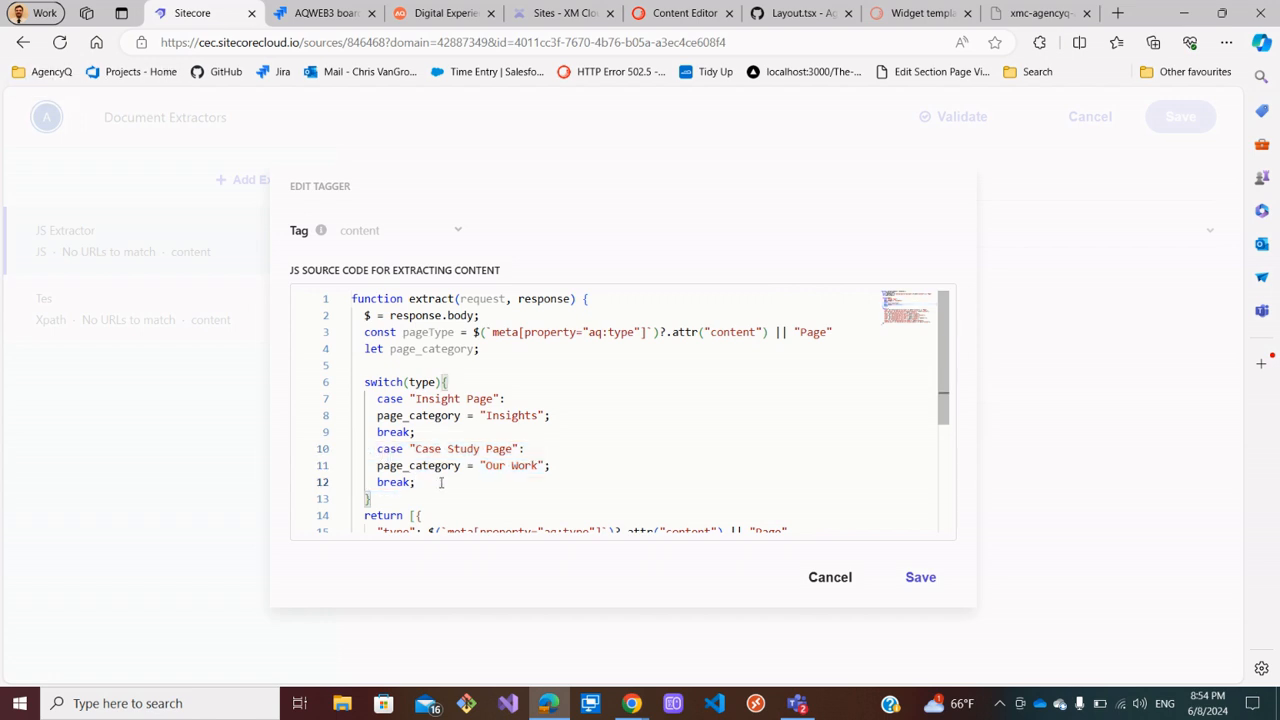
key(Return)
key(ctrl+v)
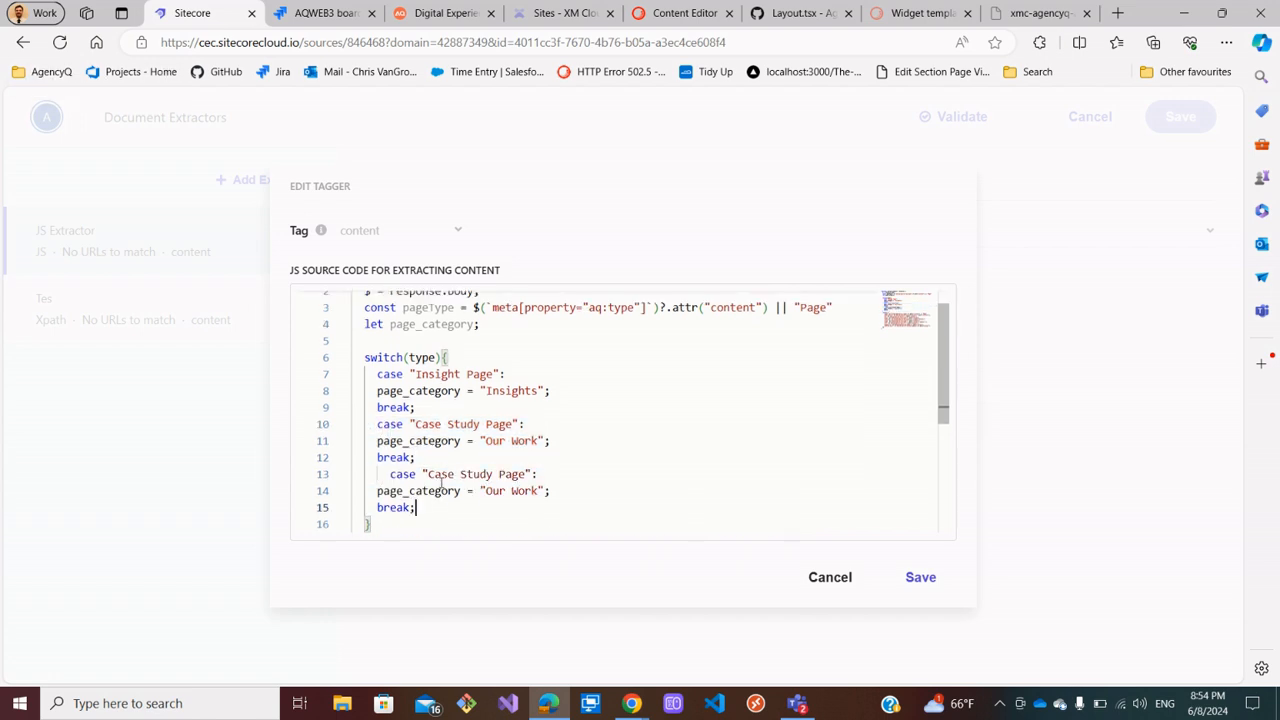
click(390, 474)
key(BackSpace)
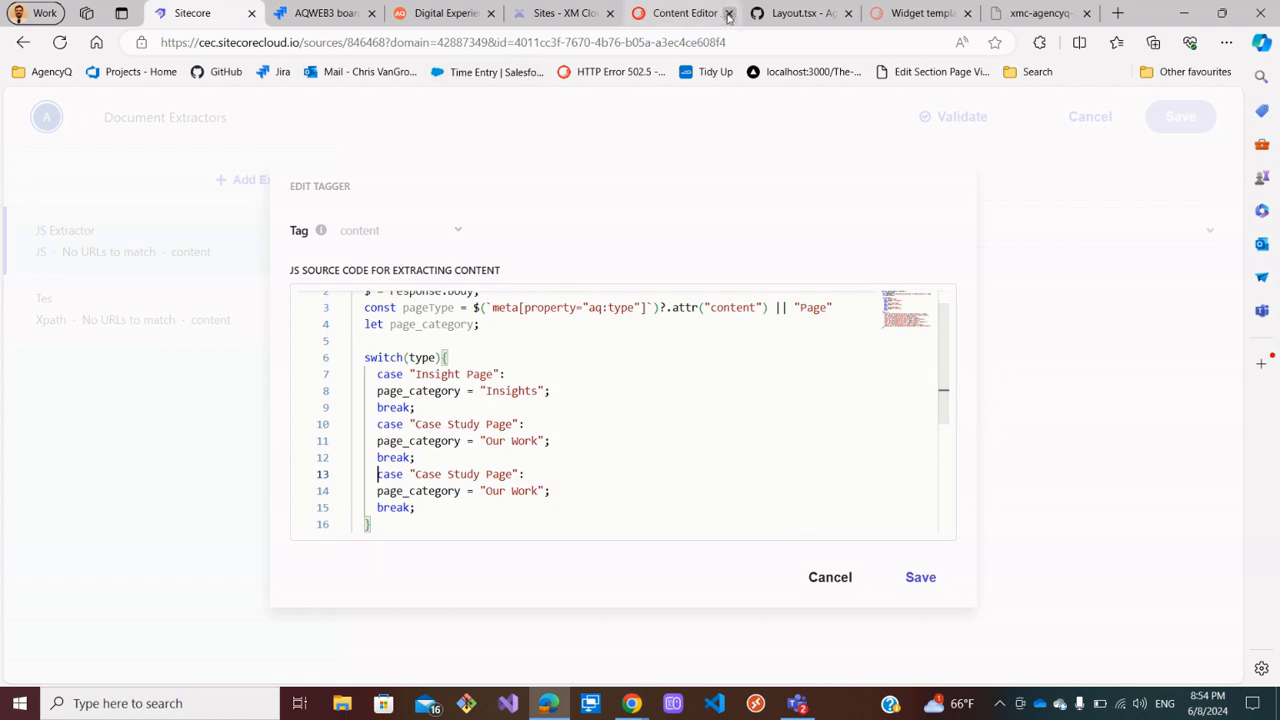
Check the page template names in the Content Editor and relabel the duplicated case as "White Paper Page" in the extractor code
click(685, 13)
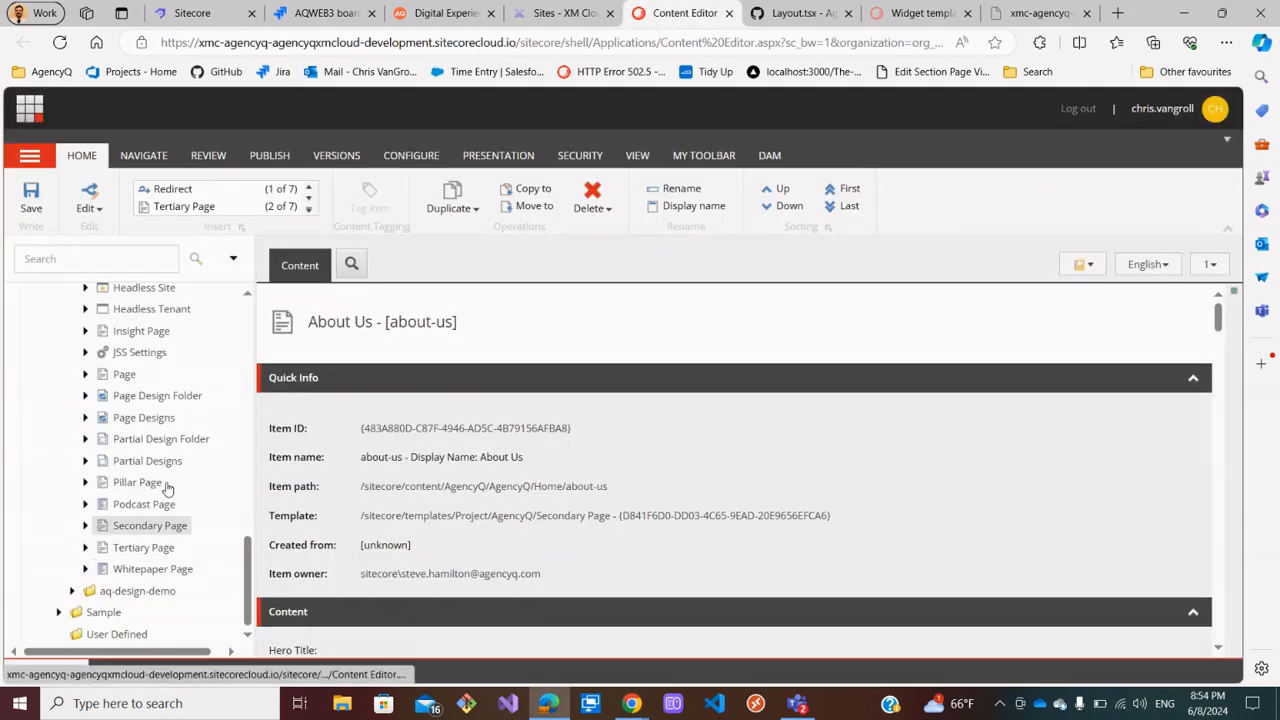
click(420, 13)
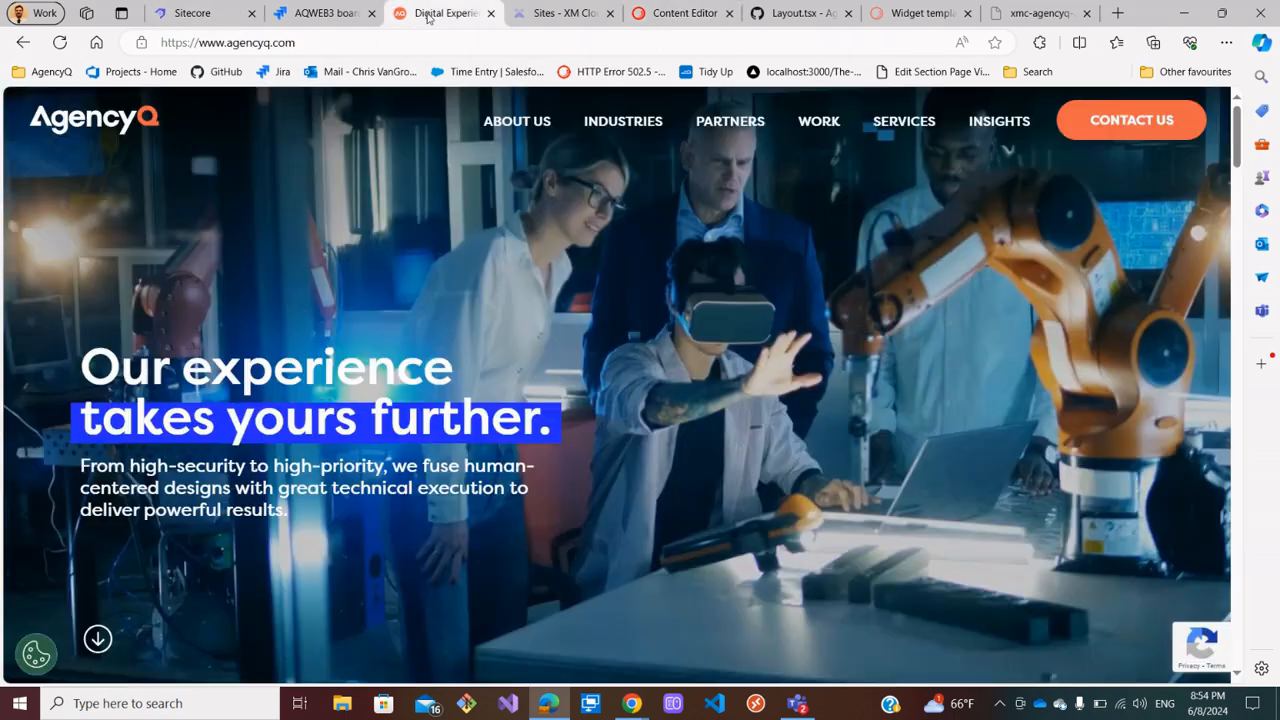
click(332, 16)
click(205, 14)
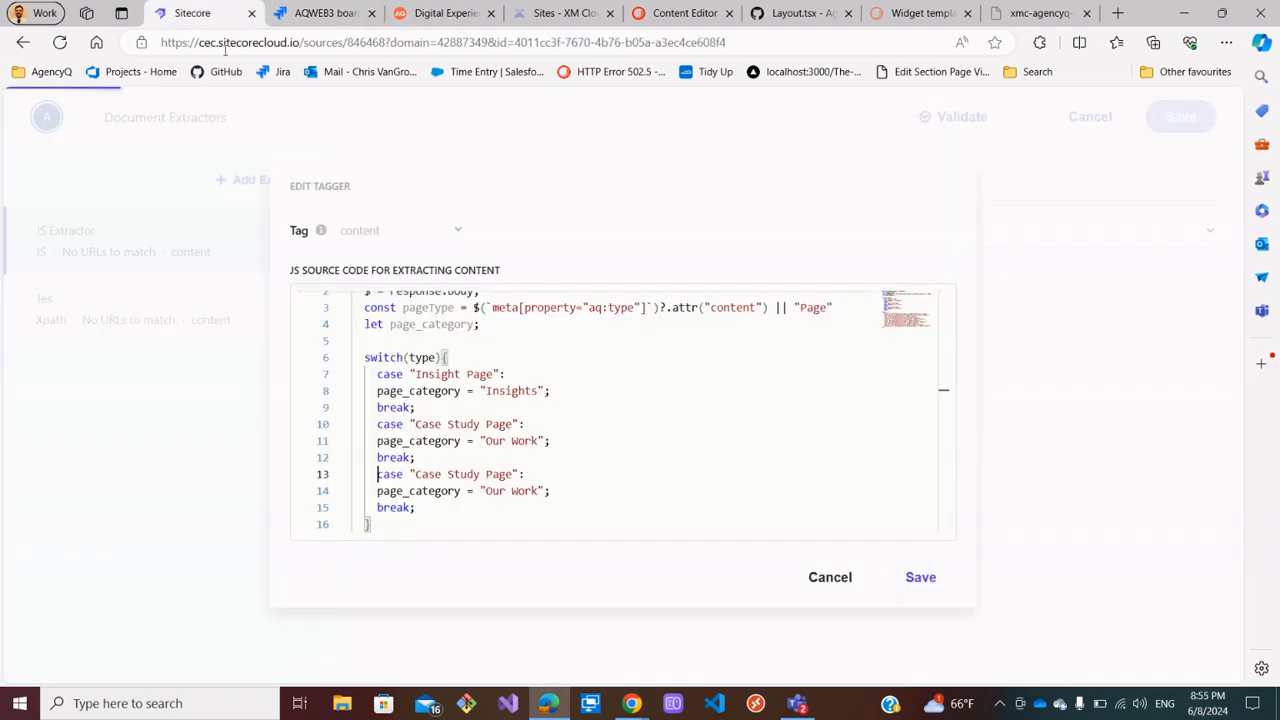
click(506, 474)
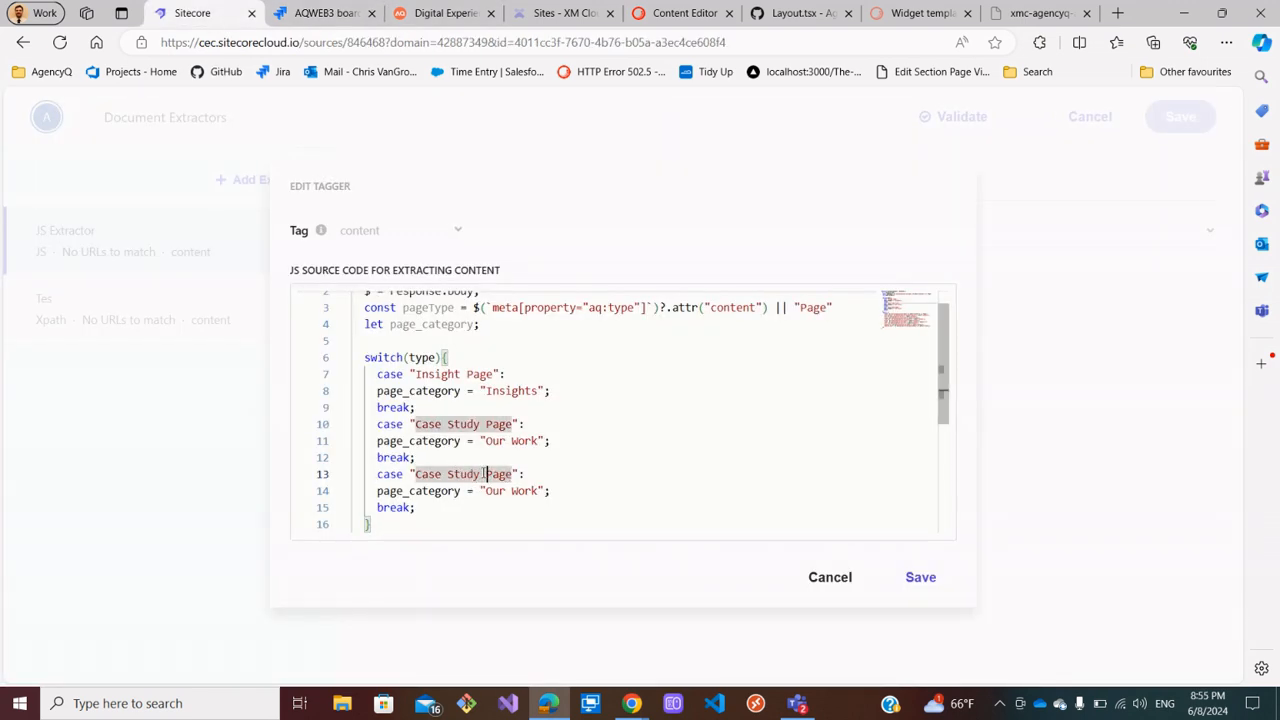
key(BackSpace)
key(BackSpace)
key(BackSpace)
key(BackSpace)
key(BackSpace)
key(BackSpace)
key(BackSpace)
key(BackSpace)
key(BackSpace)
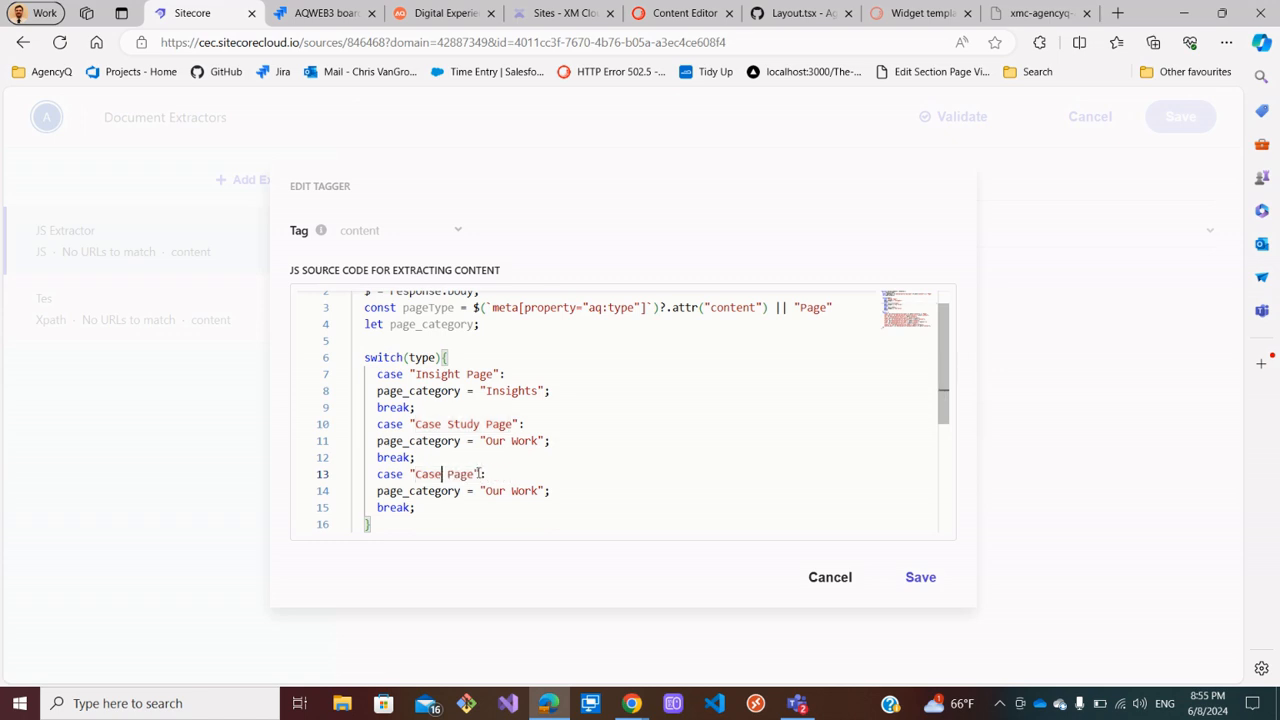
key(BackSpace)
text(Wi)
key(BackSpace)
text(hti)
key(BackSpace)
key(BackSpace)
text(ie)
key(Left)
text(t)
key(Right)
text(Paper)
Set page_category to "Content" within the "White Paper Page" case
click(539, 493)
key(BackSpace)
key(BackSpace)
key(BackSpace)
key(BackSpace)
key(BackSpace)
key(BackSpace)
key(BackSpace)
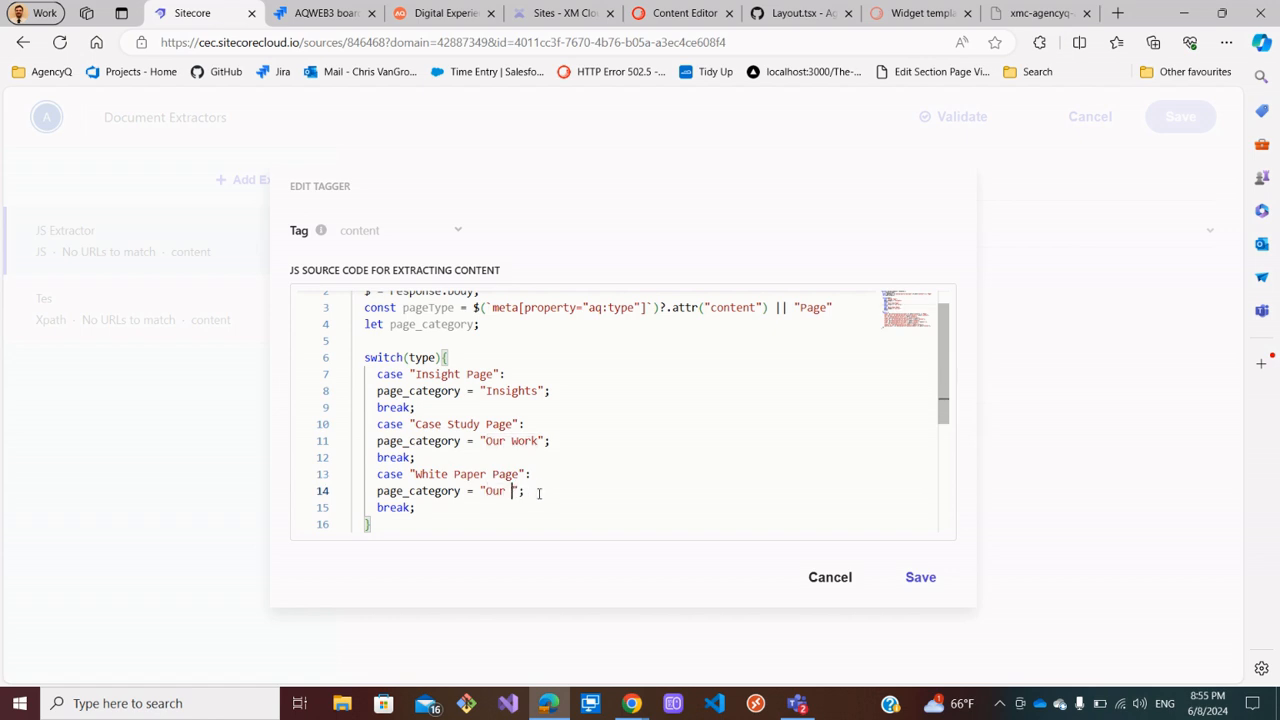
text(ontent)
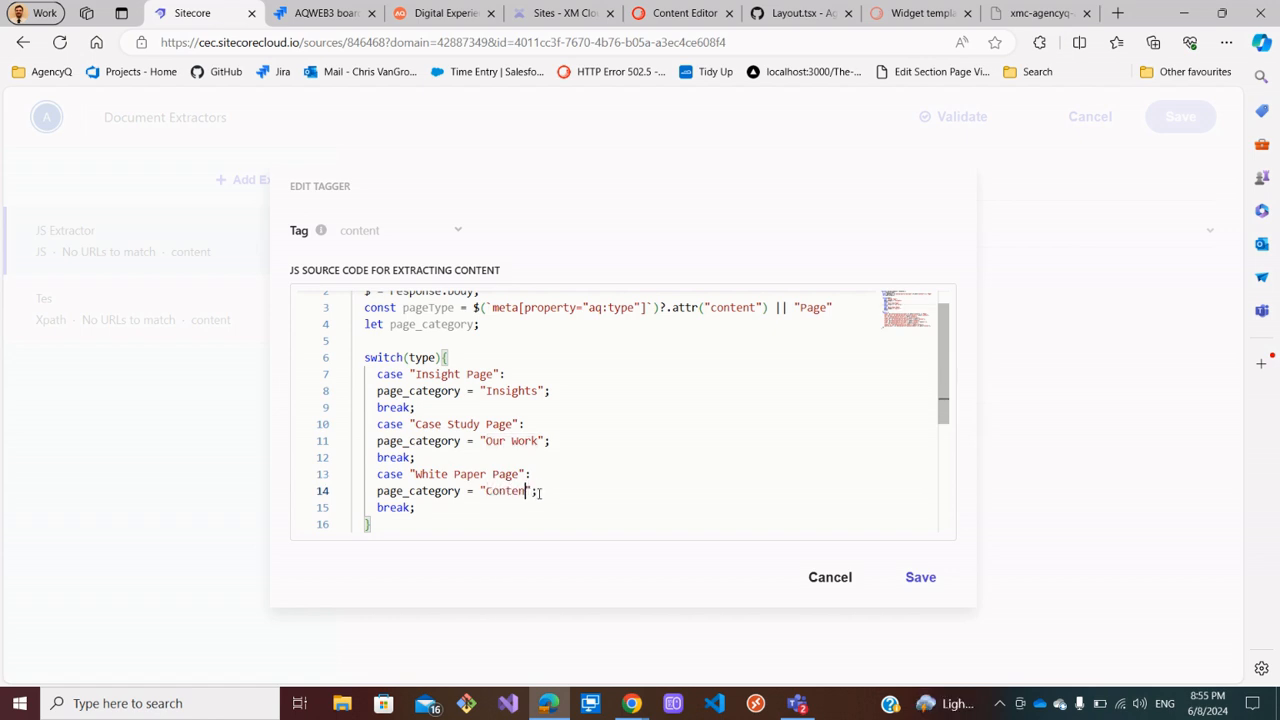
Duplicate the "White Paper Page" case directly below itself and align the copy's indentation with the other cases
drag(415, 507, 365, 481)
key(ctrl+c)
click(431, 506)
key(Return)
key(ctrl+v)
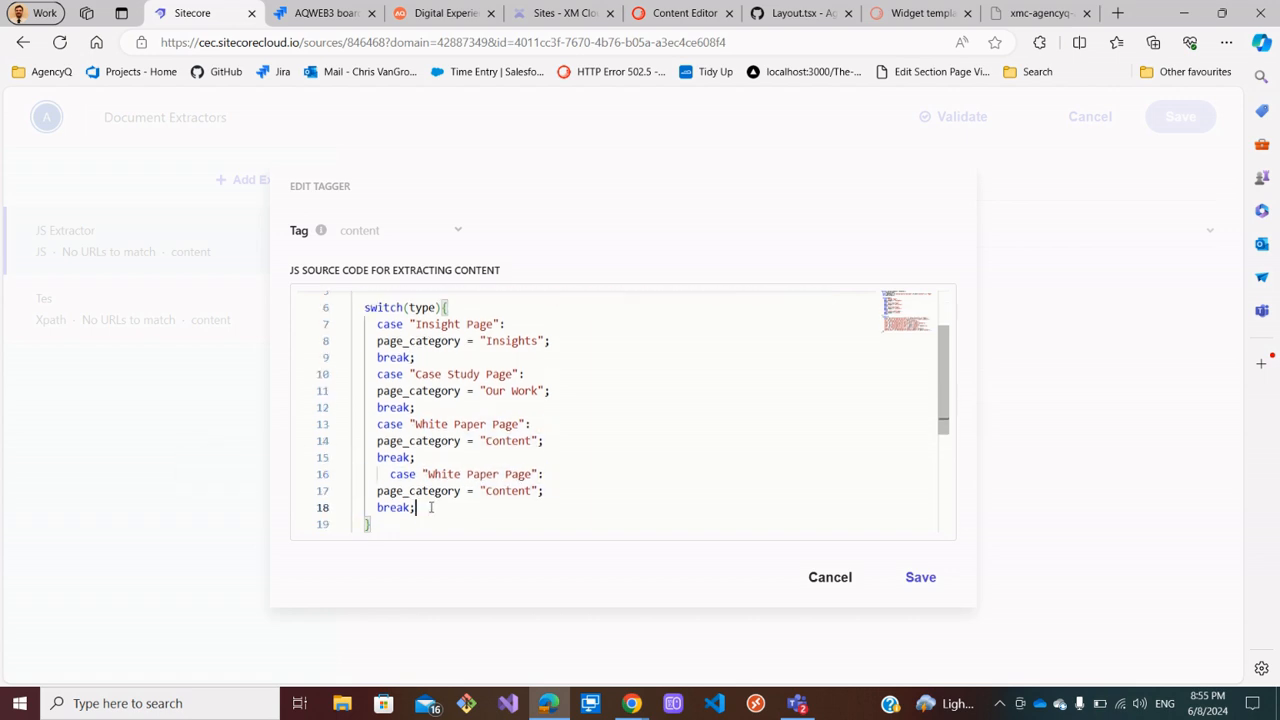
click(389, 477)
key(BackSpace)
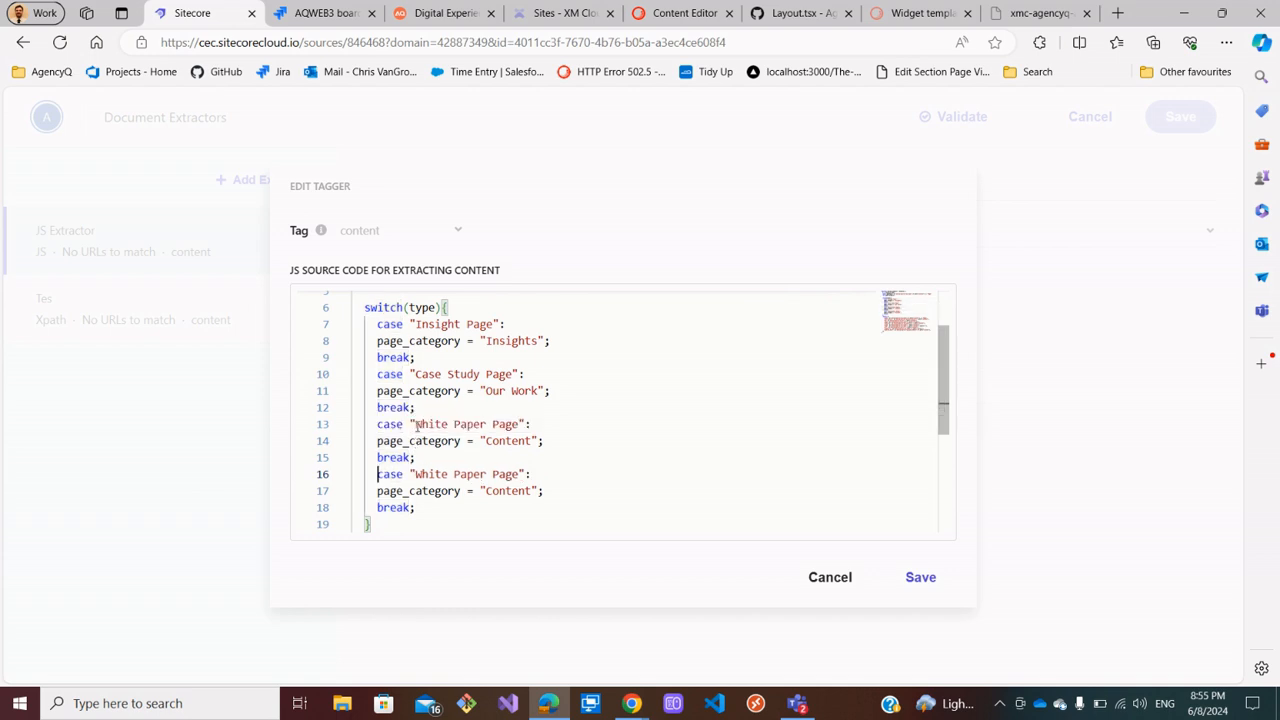
Check the whitepaper template's spelling in the Content Editor and correct both white paper case labels to "Whitepaper Page"
click(683, 13)
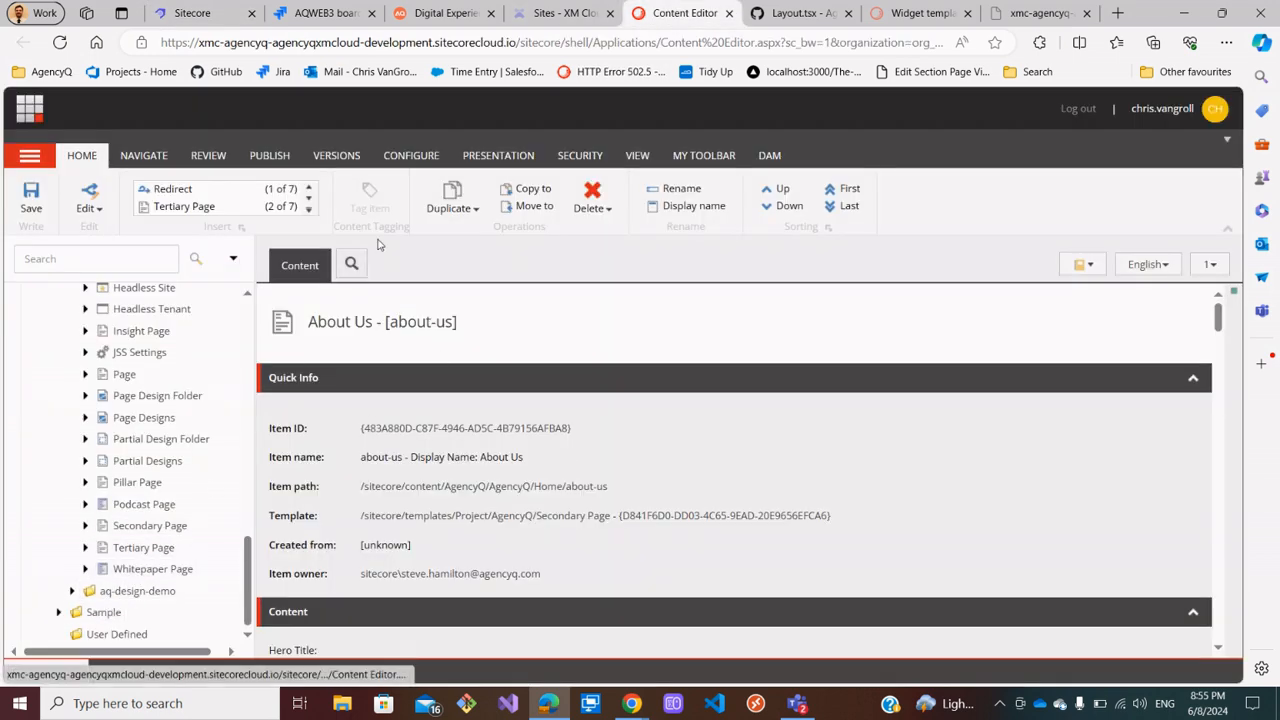
click(455, 22)
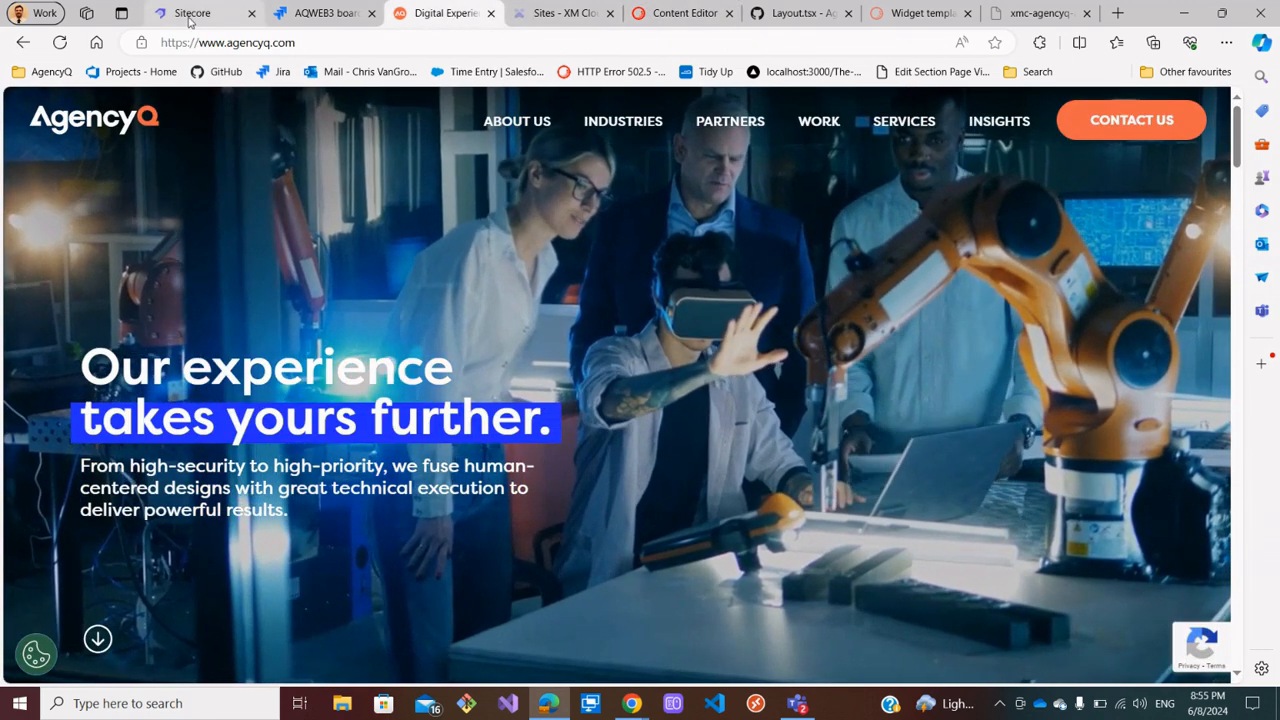
click(190, 14)
click(460, 474)
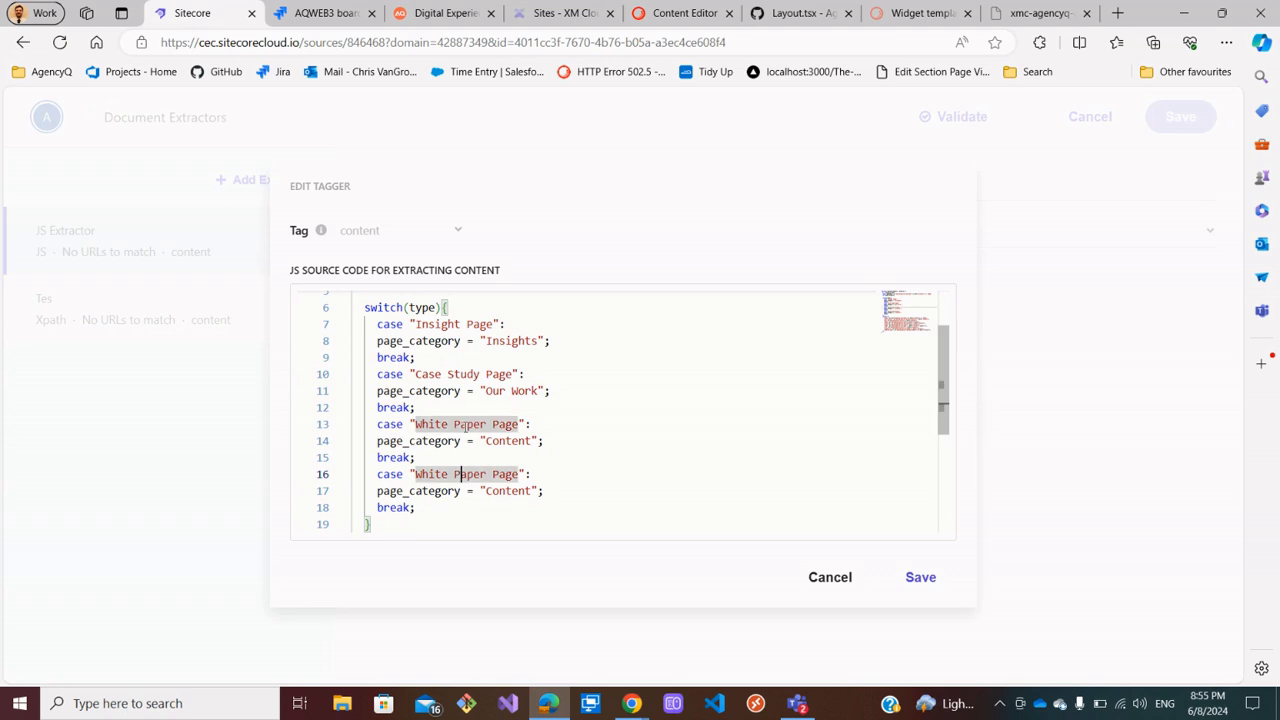
key(BackSpace)
key(BackSpace)
text(p)
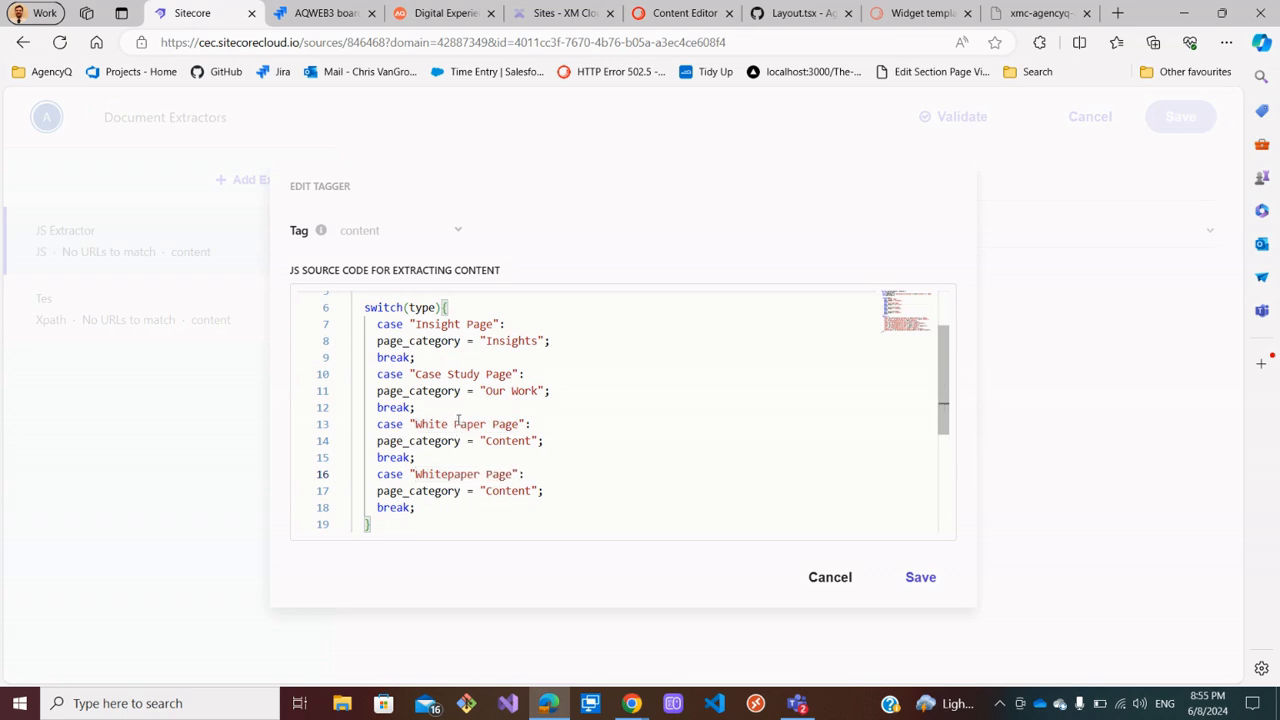
click(460, 424)
key(BackSpace)
key(BackSpace)
text(p)
Relabel the second "Whitepaper Page" case as "Tertiary Page"
click(481, 473)
key(BackSpace)
key(BackSpace)
key(BackSpace)
key(BackSpace)
key(BackSpace)
key(BackSpace)
key(BackSpace)
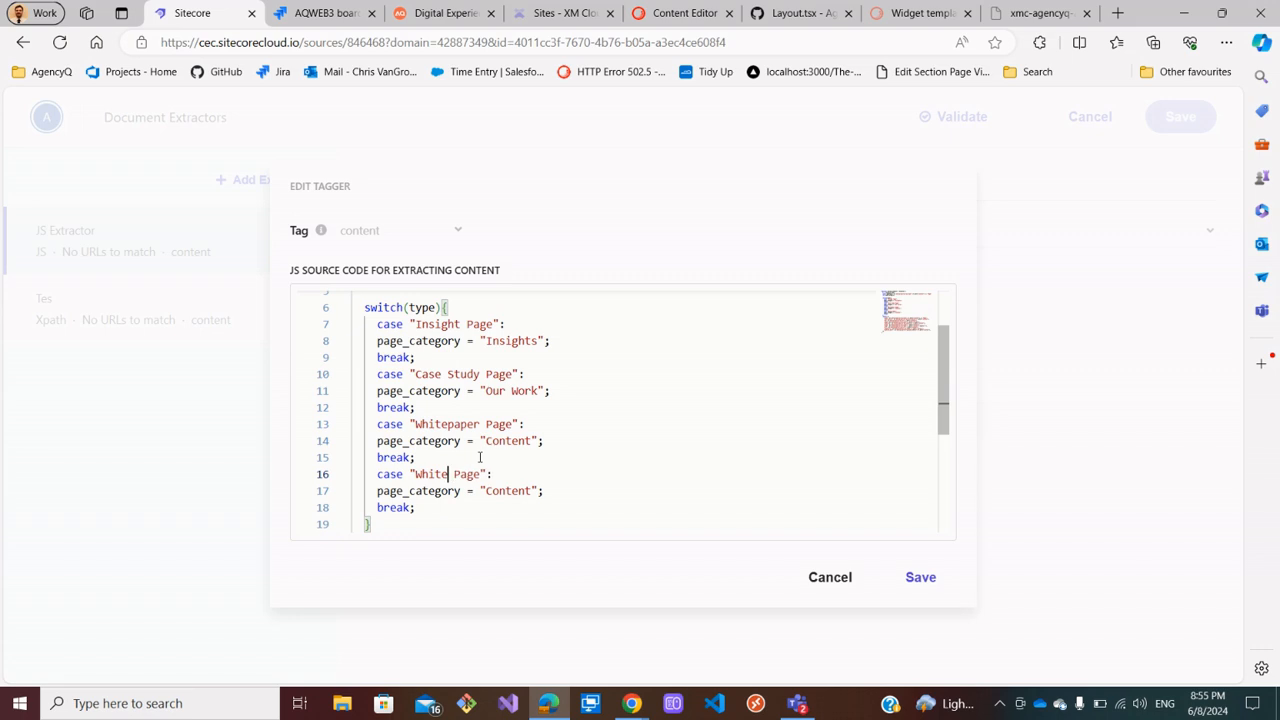
key(BackSpace)
key(BackSpace)
key(BackSpace)
text(Tertiary)
Duplicate the "Tertiary Page" case, including its category assignment and break, directly below itself
drag(440, 506, 378, 477)
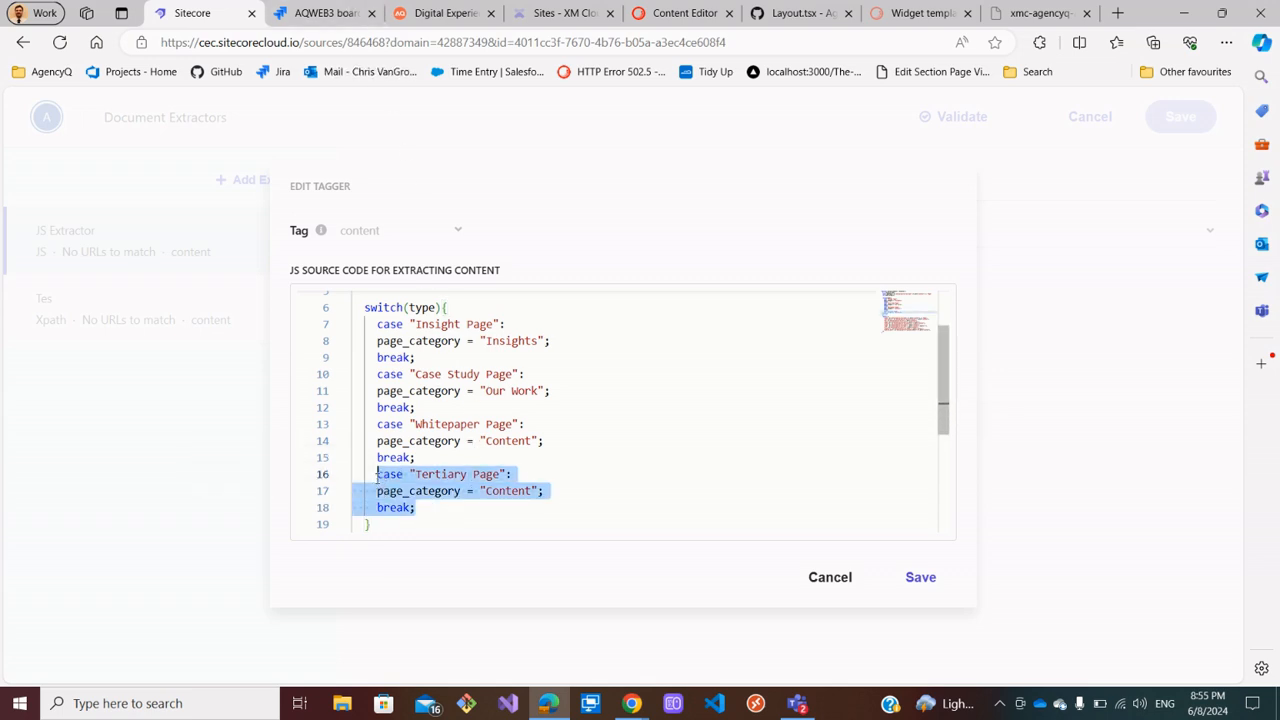
key(ctrl+c)
click(422, 511)
key(Return)
key(ctrl+v)
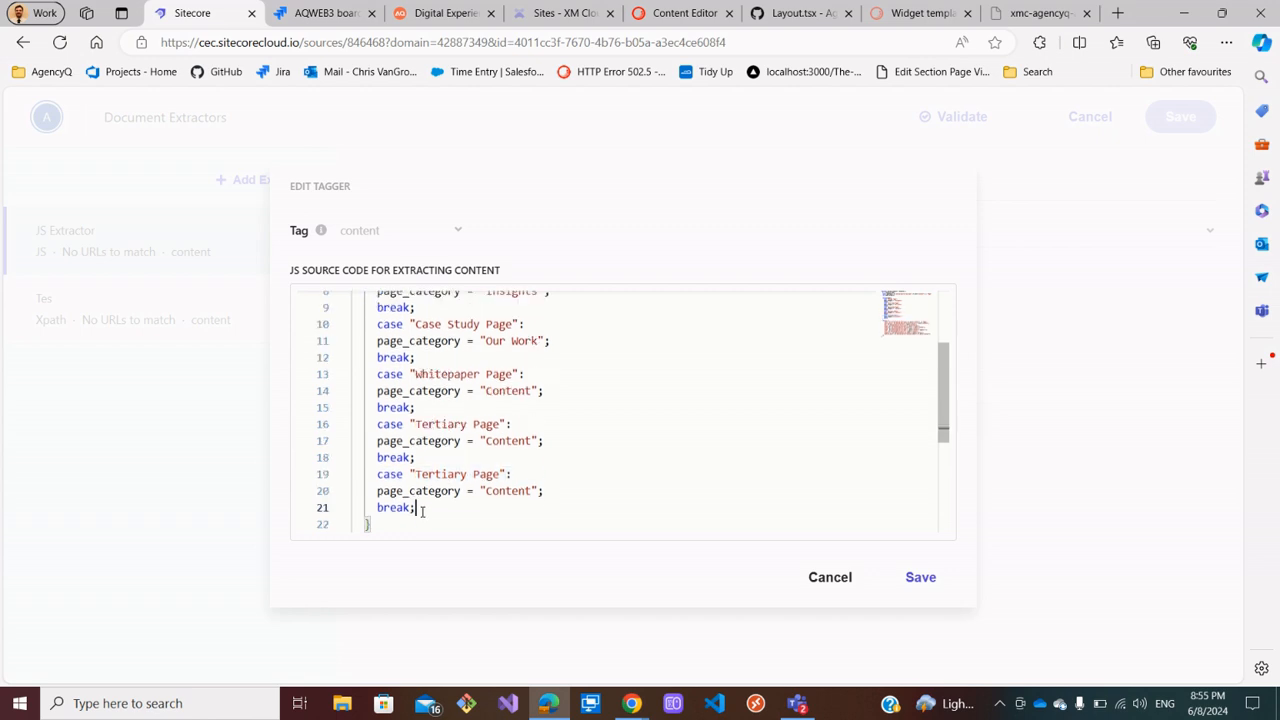
Relabel the second "Tertiary Page" case as "Pillar Page"
click(465, 474)
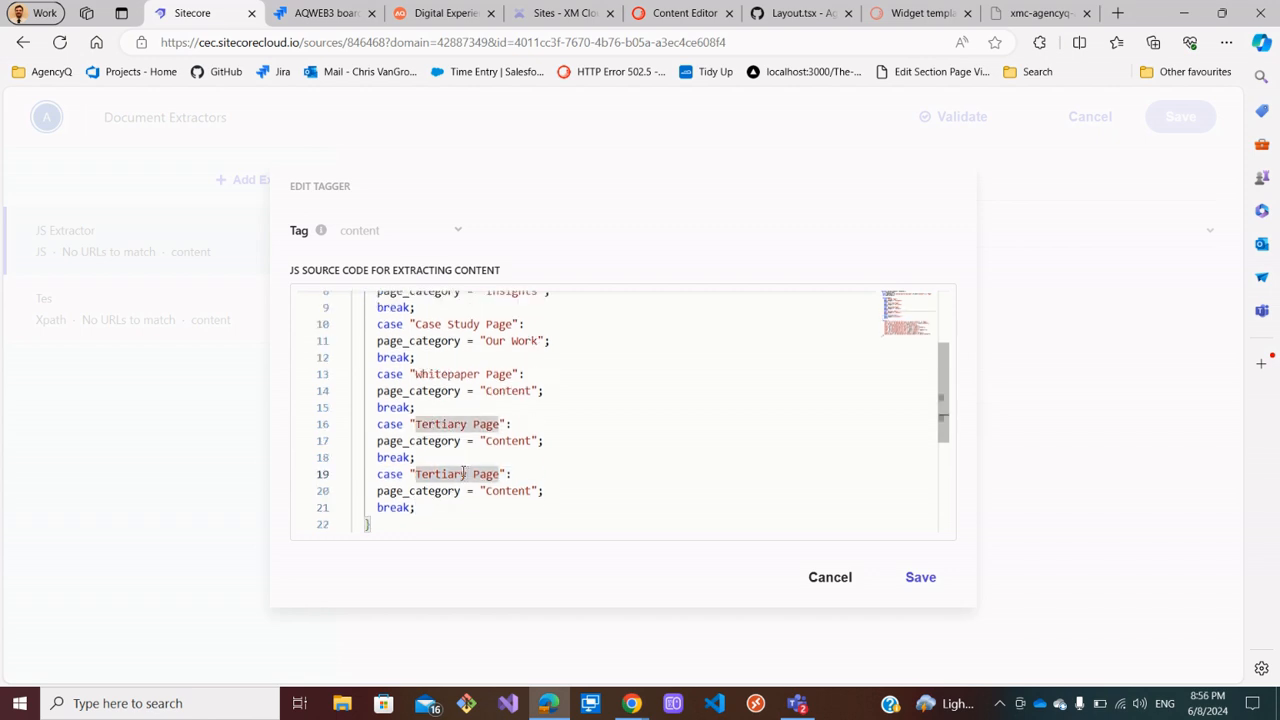
key(BackSpace)
key(BackSpace)
key(BackSpace)
key(BackSpace)
key(BackSpace)
key(BackSpace)
key(BackSpace)
key(BackSpace)
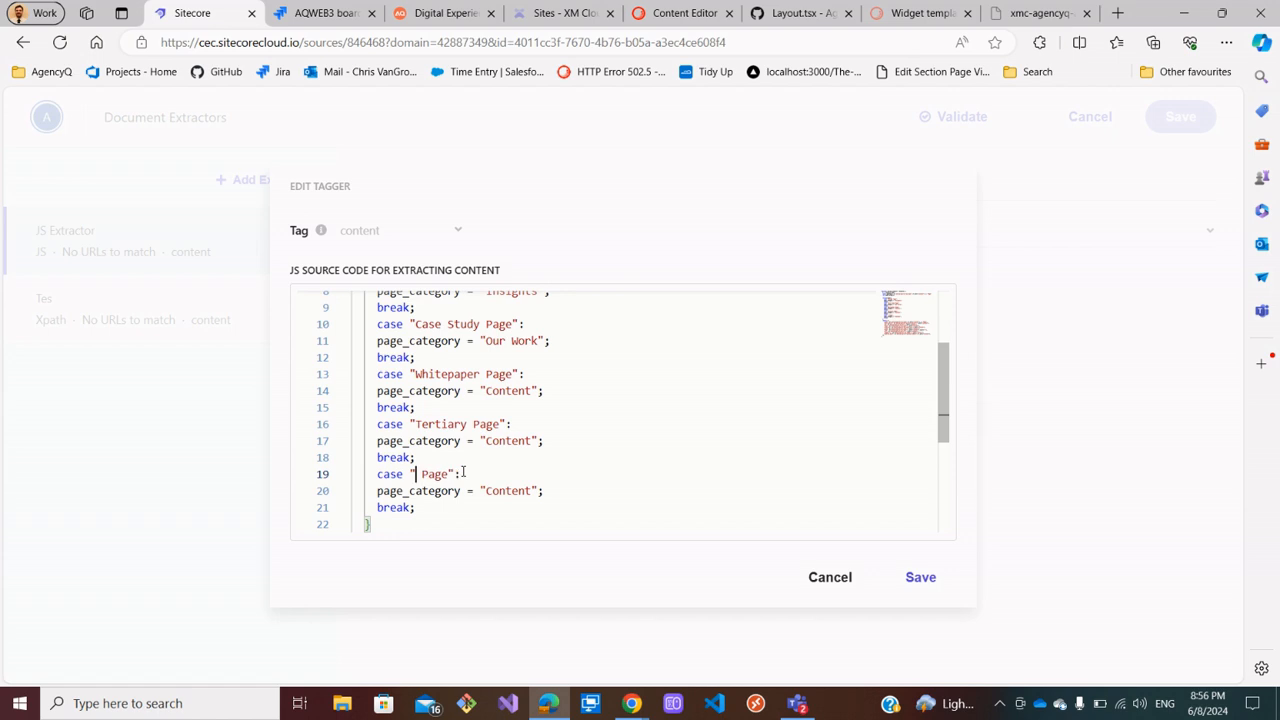
text(Pillar)
Duplicate the "Pillar Page" case, including its category assignment and break, directly below itself
click(430, 511)
drag(436, 511, 367, 481)
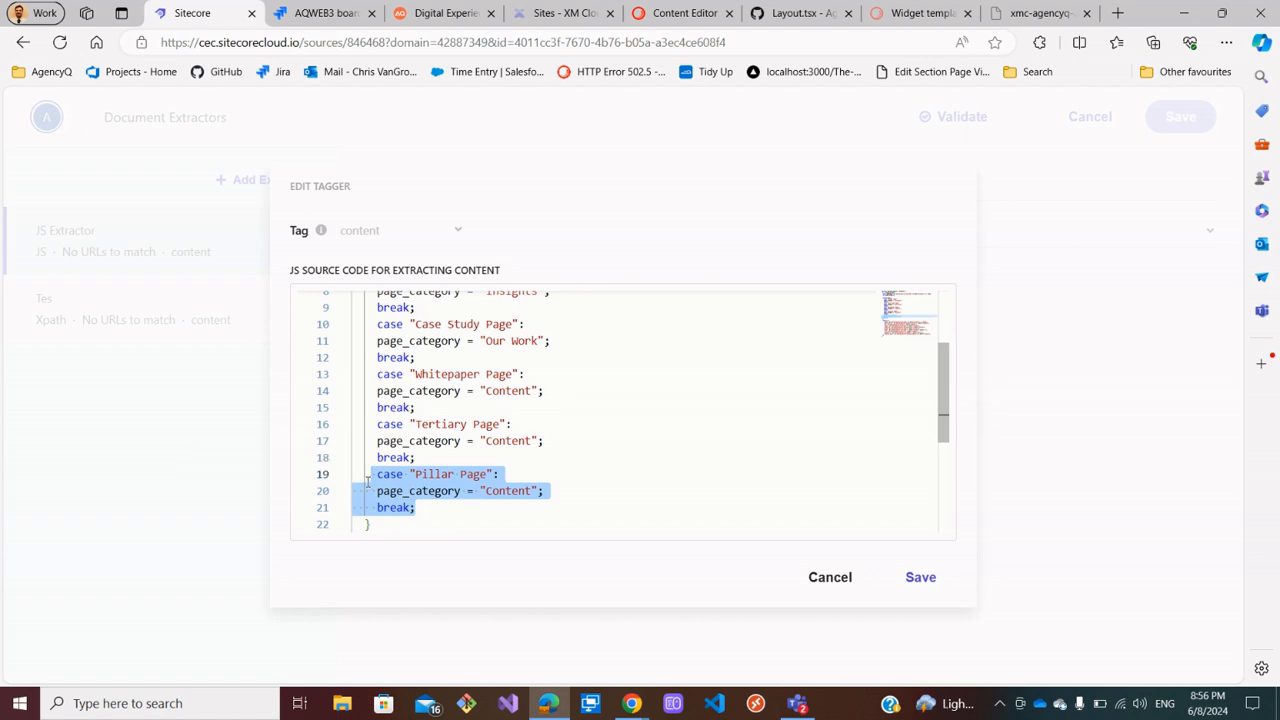
key(ctrl+c)
click(425, 512)
key(Return)
key(ctrl+v)
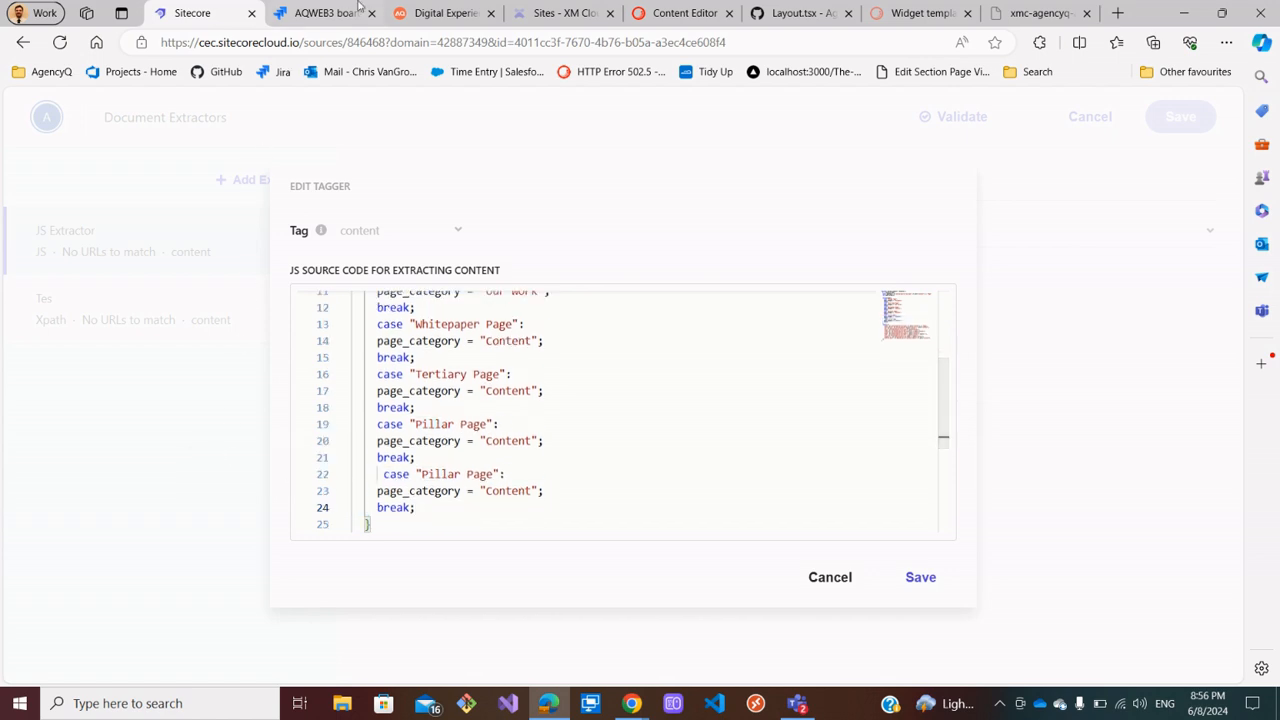
Check the remaining page templates in the Content Editor, then relabel the second "Pillar Page" case as "Podcast Page" and align its indentation
click(672, 14)
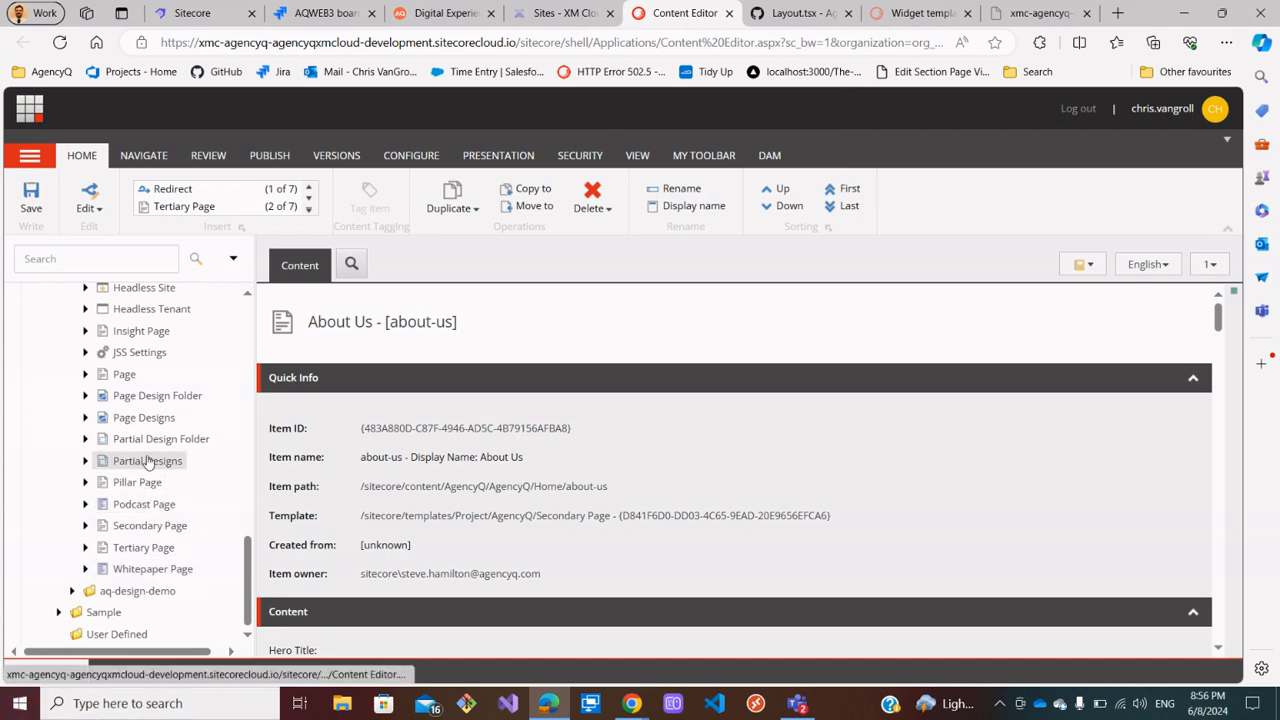
scroll(150, 410, up, 1)
scroll(165, 440, down, 1)
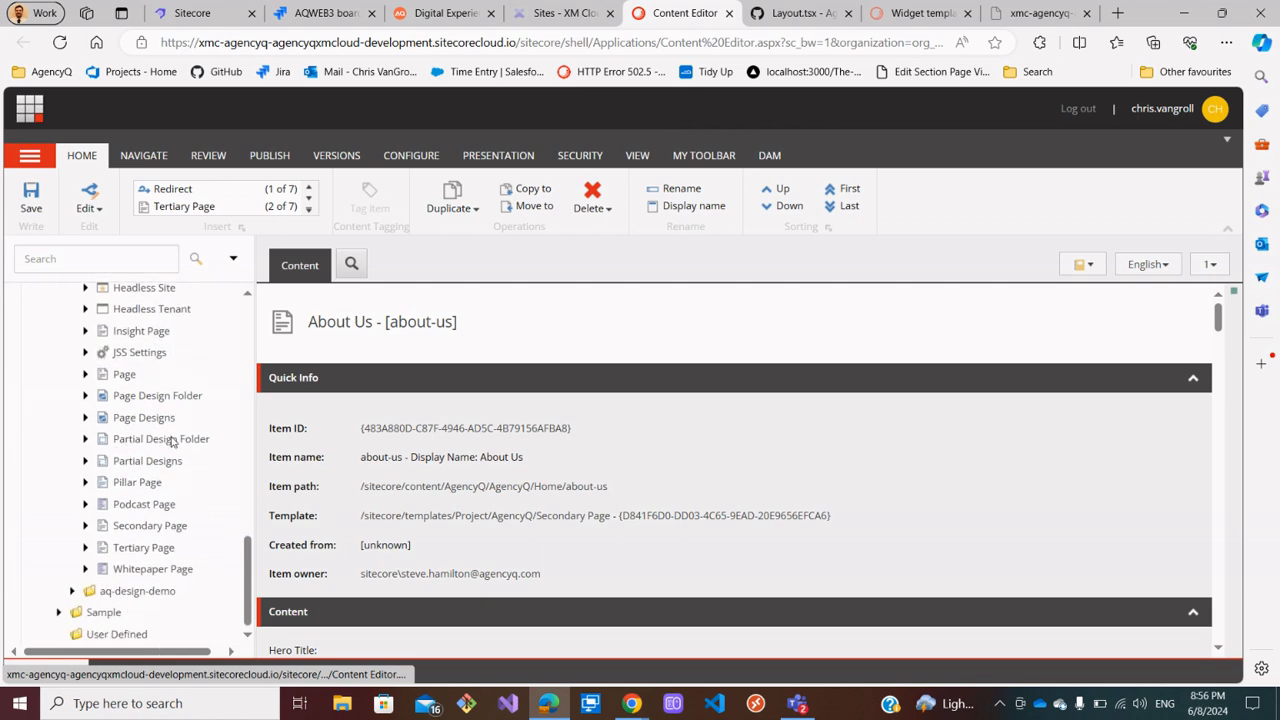
click(420, 14)
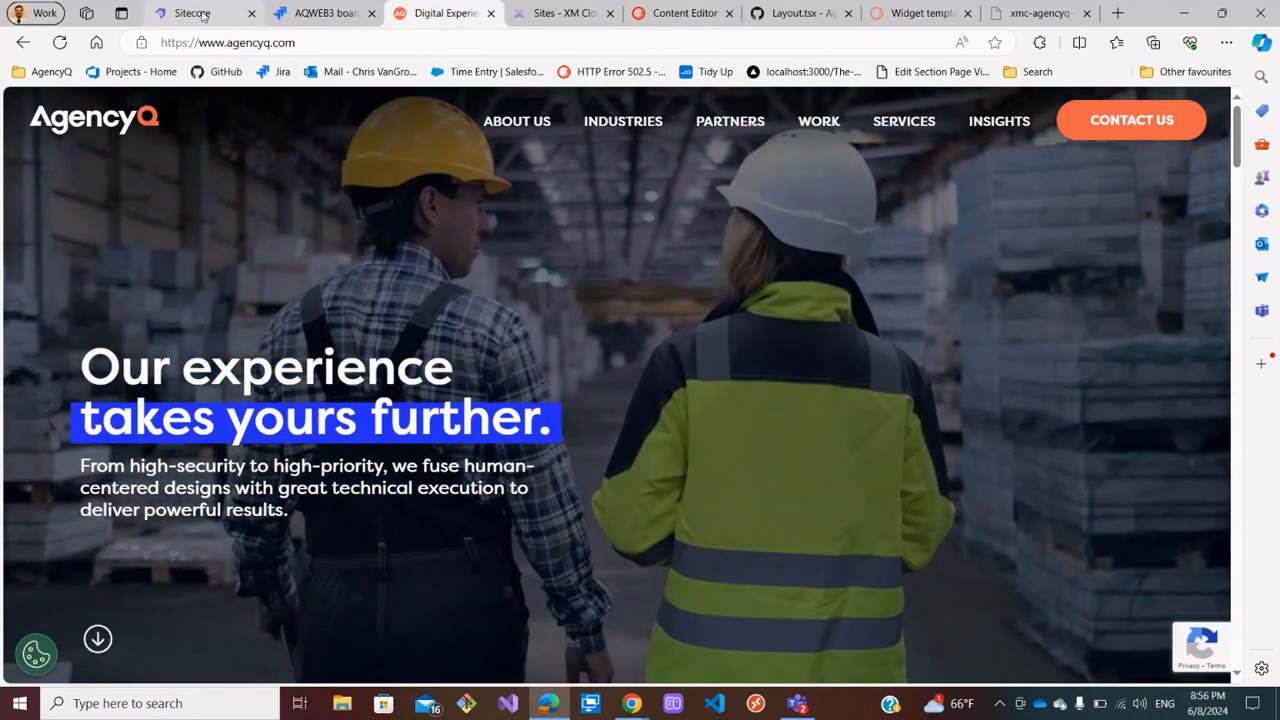
click(202, 14)
drag(457, 505, 364, 478)
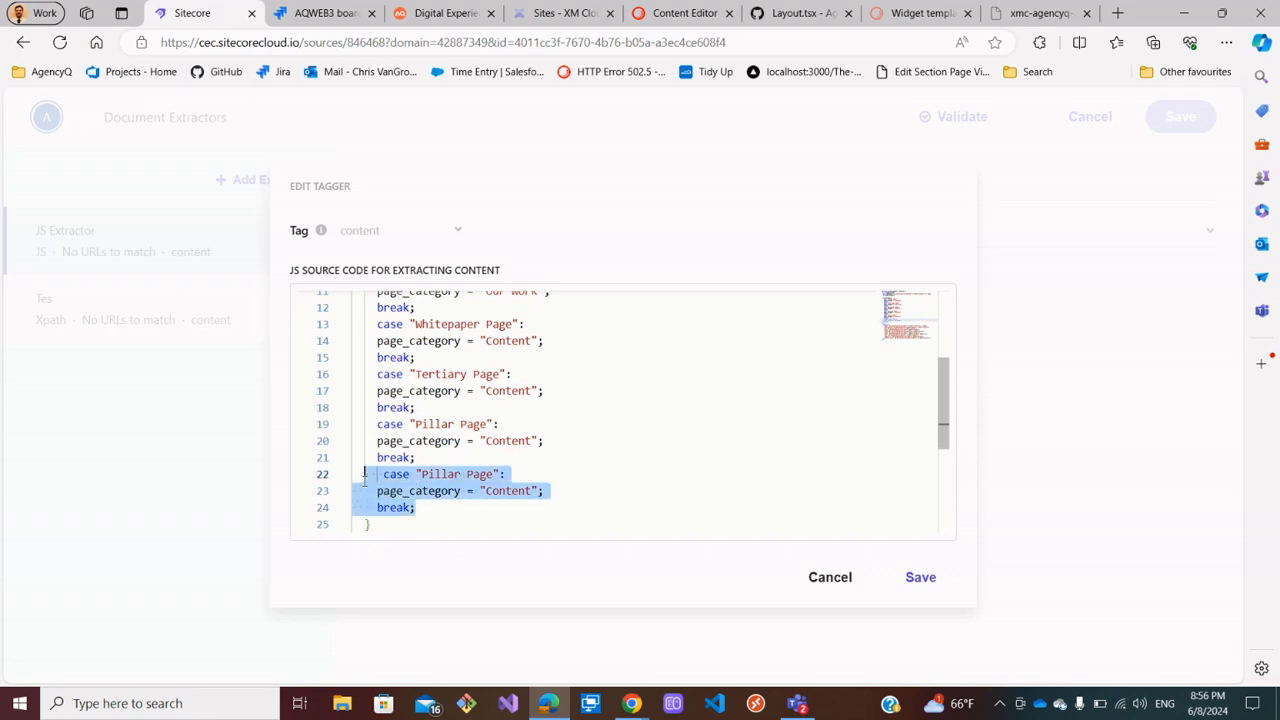
click(492, 511)
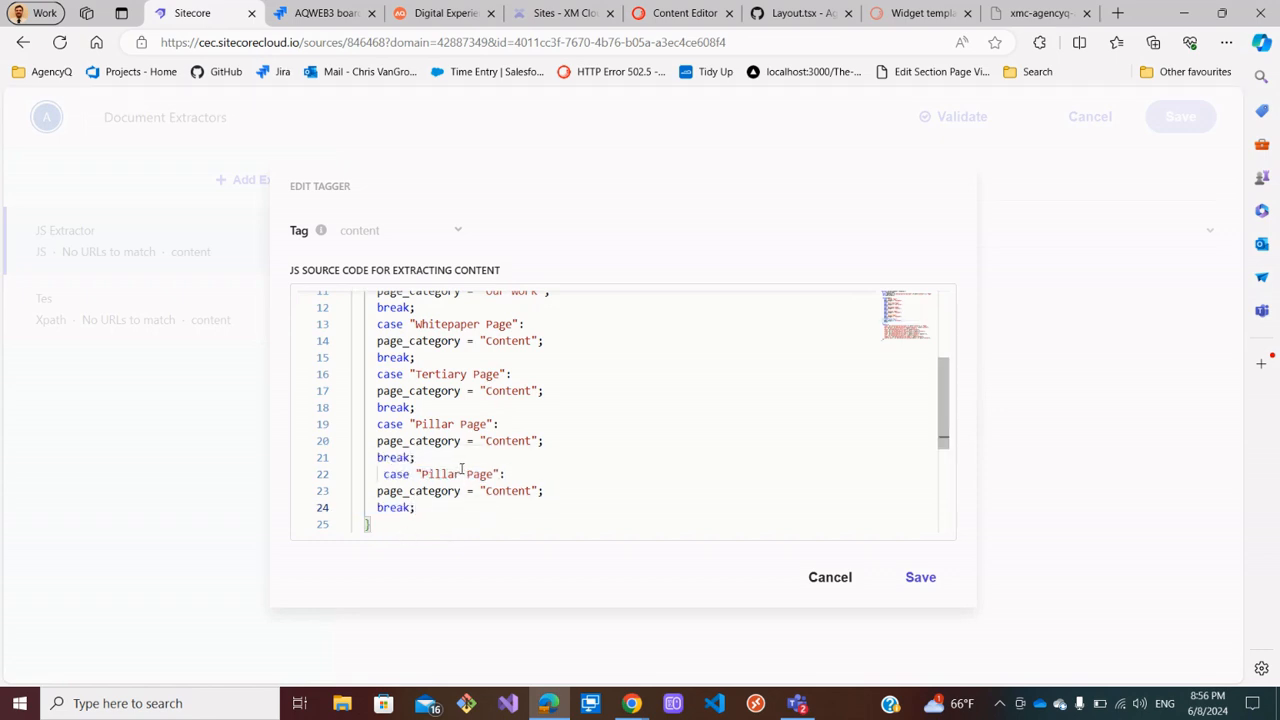
double_click(461, 473)
click(461, 473)
key(BackSpace)
key(BackSpace)
key(BackSpace)
key(BackSpace)
key(BackSpace)
text(o)
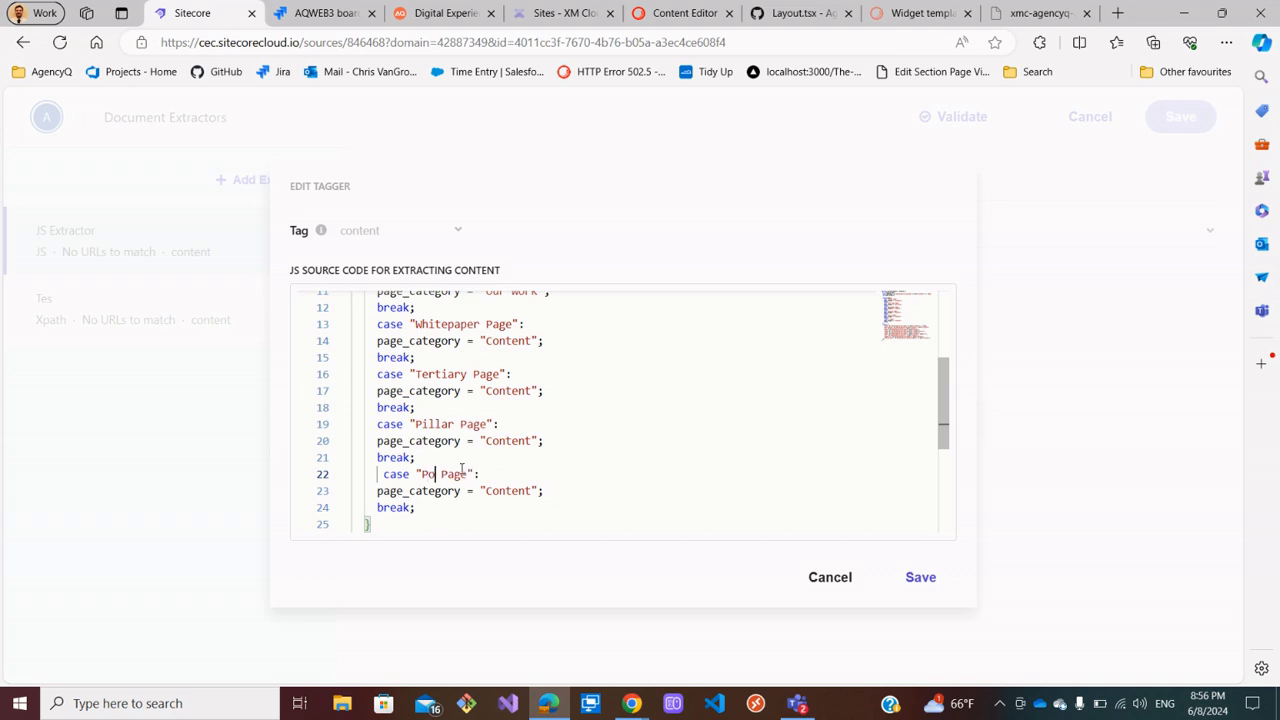
text(dcast)
click(383, 474)
key(BackSpace)
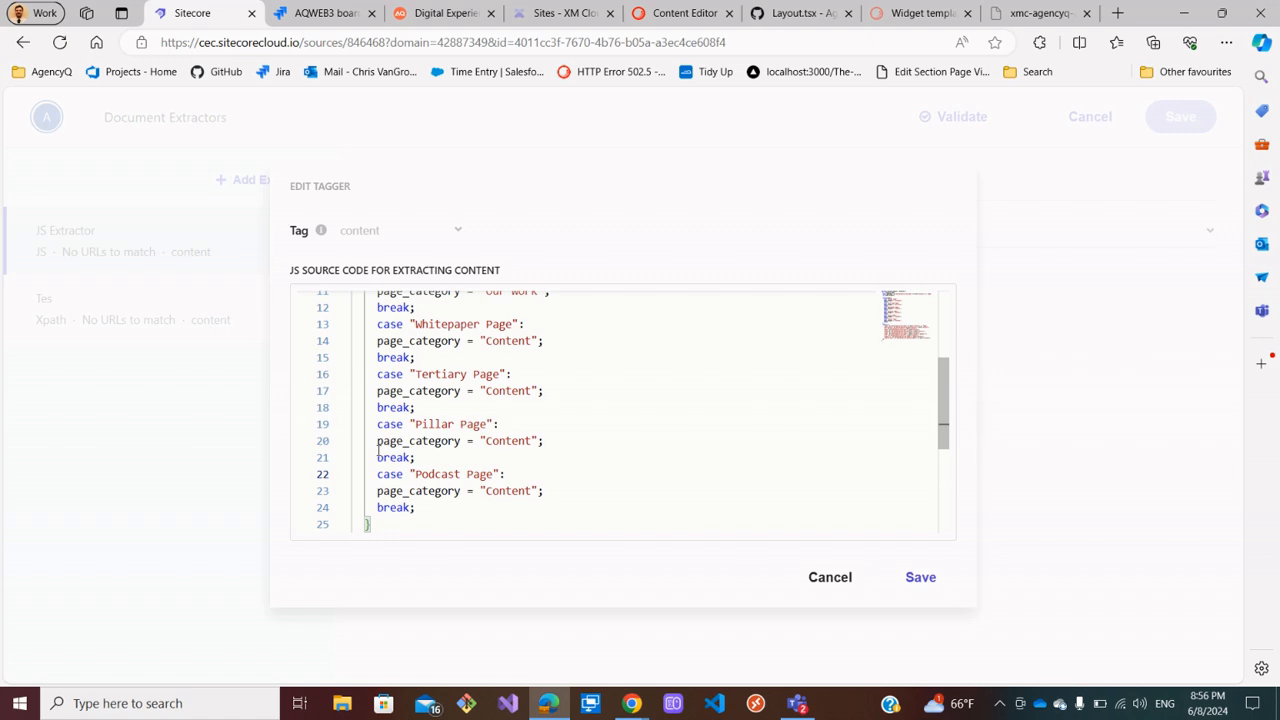
Add a default case after the "Podcast Page" case that assigns an empty string to page_category
click(446, 508)
key(Return)
text(default)
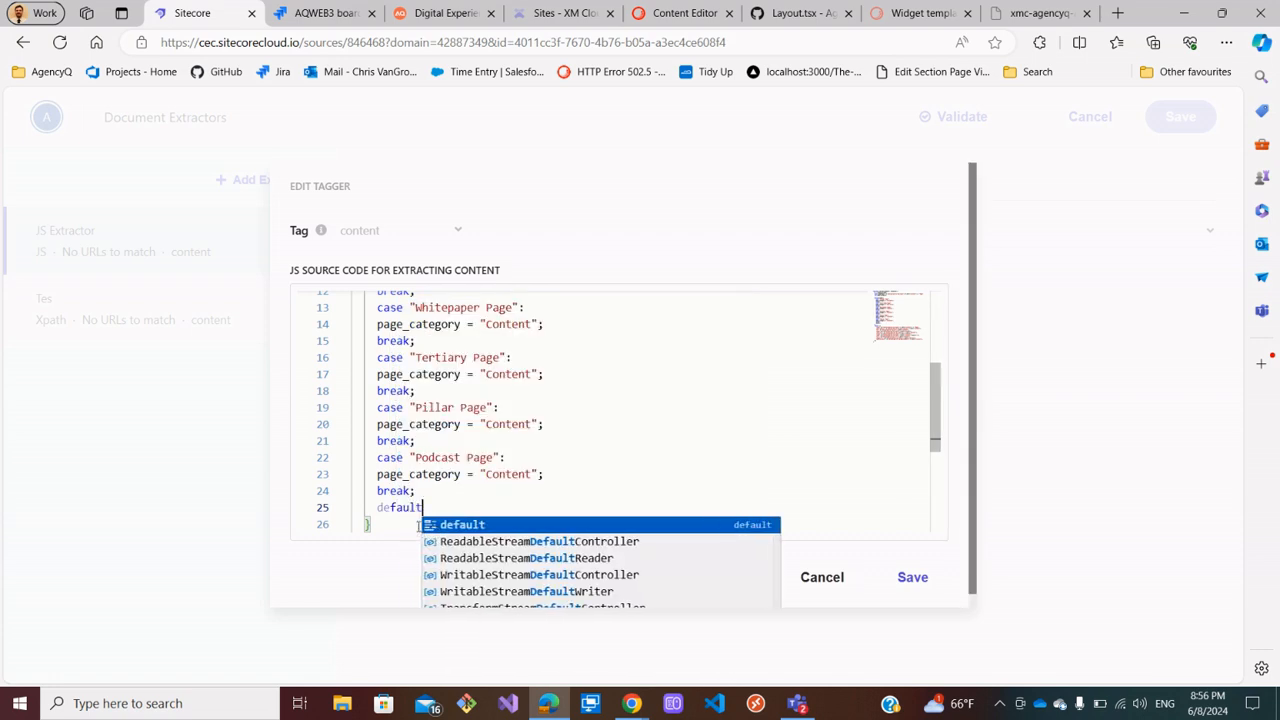
text(:)
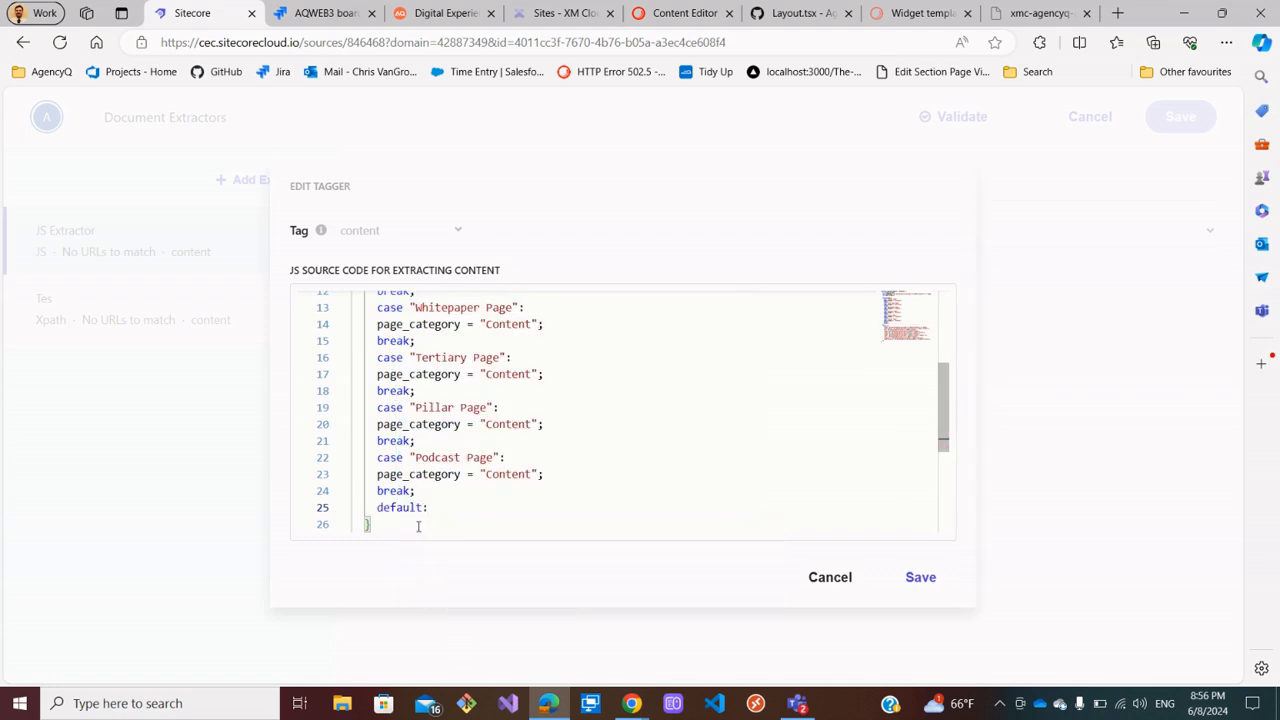
key(Return)
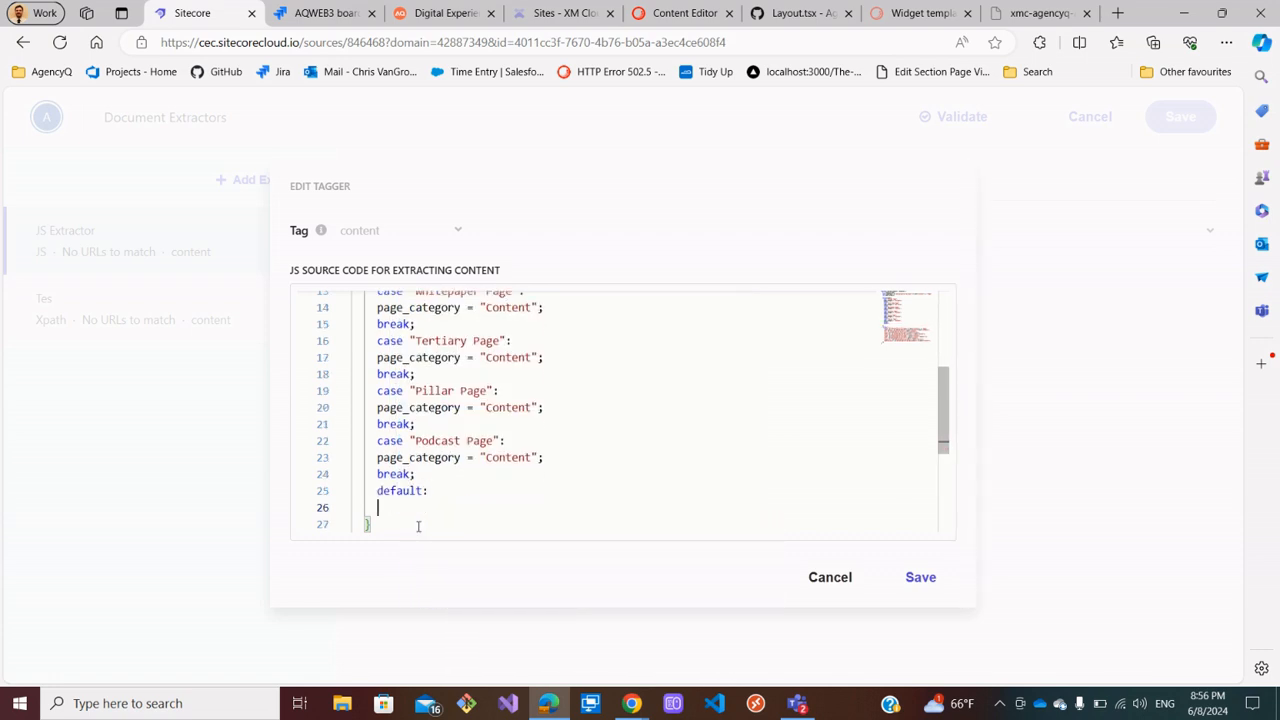
text(page)
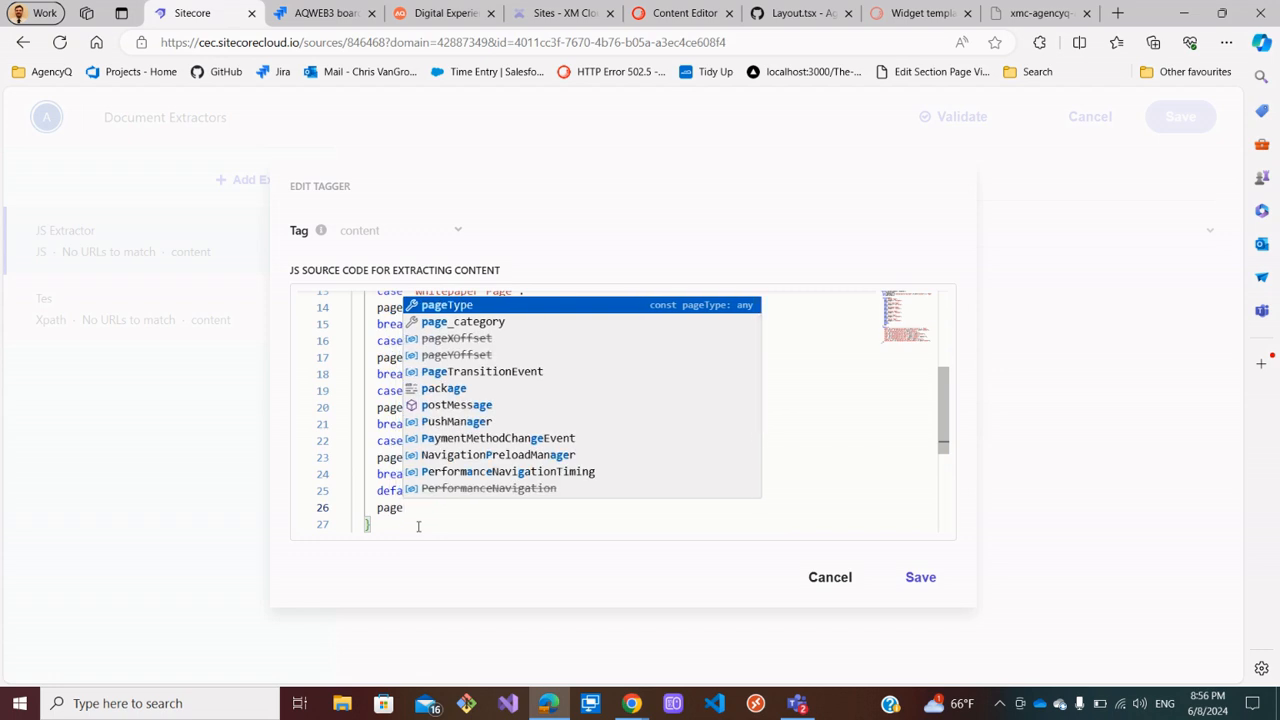
text(_category)
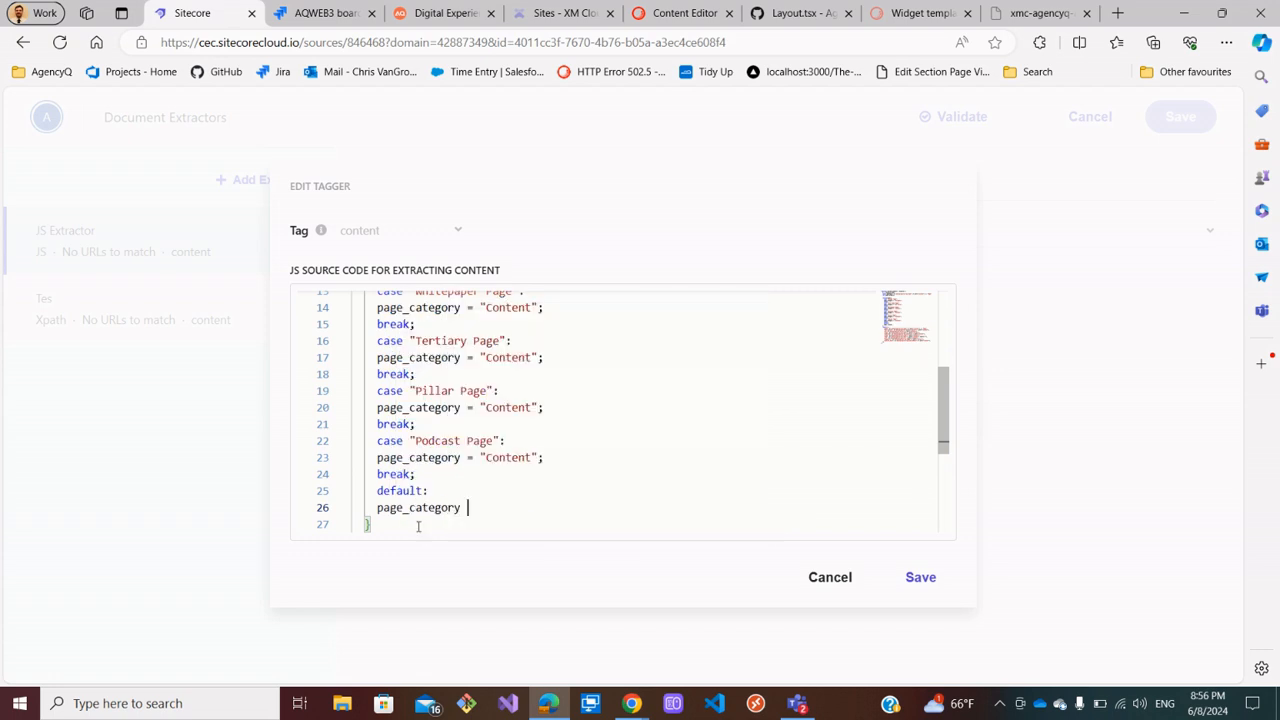
text( = ")
Add a "page_category" key below "publish_date" in the returned object
scroll(538, 428, down, 2)
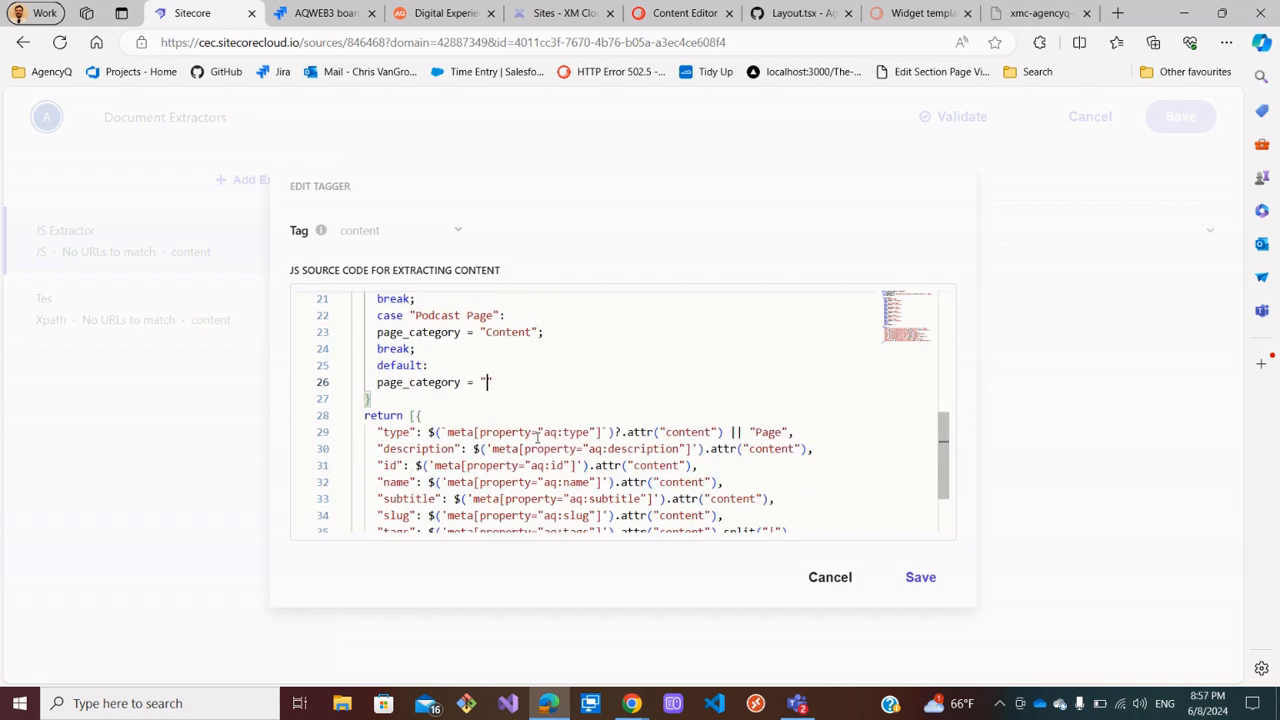
scroll(537, 438, up, 3)
scroll(540, 437, down, 5)
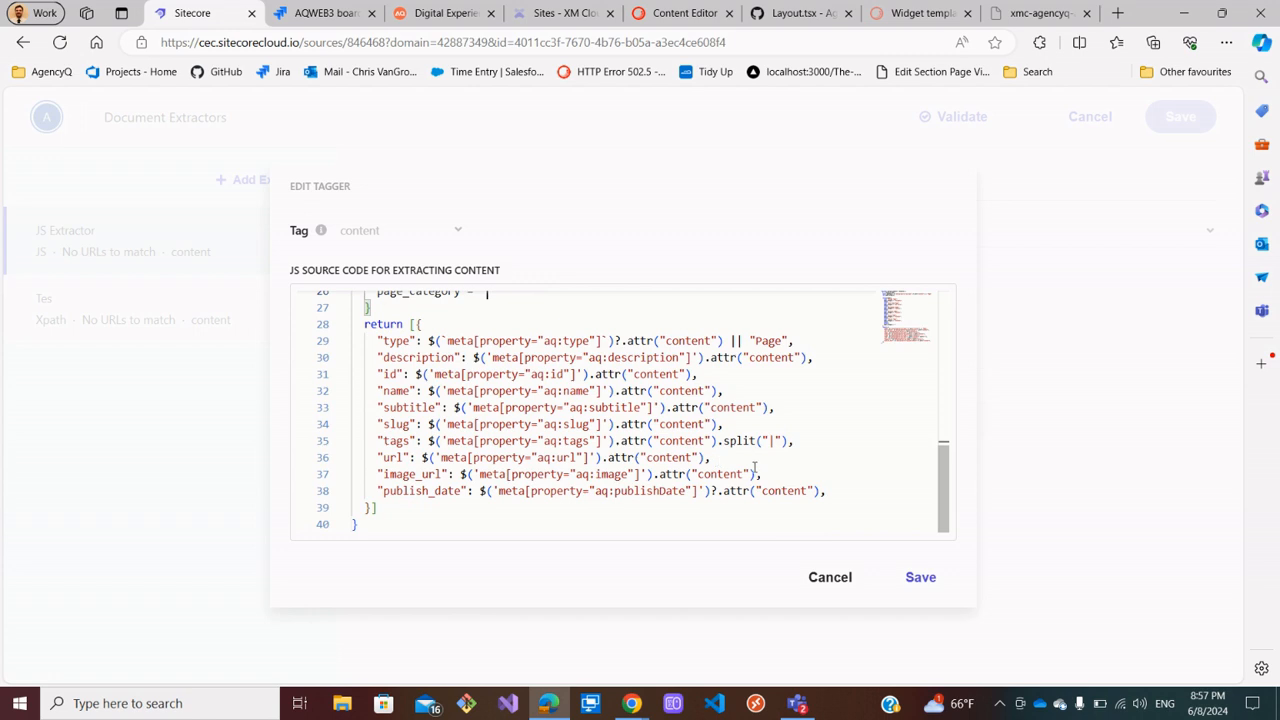
click(839, 492)
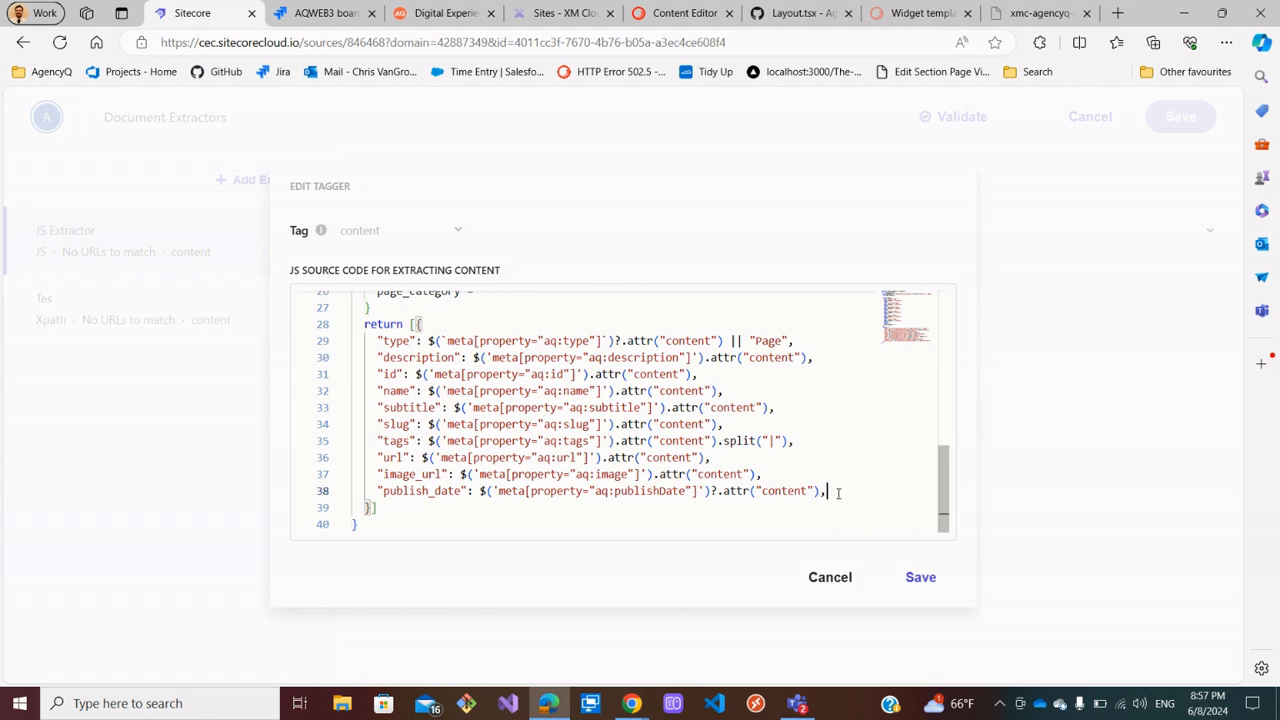
key(Return)
text(a)
key(BackSpace)
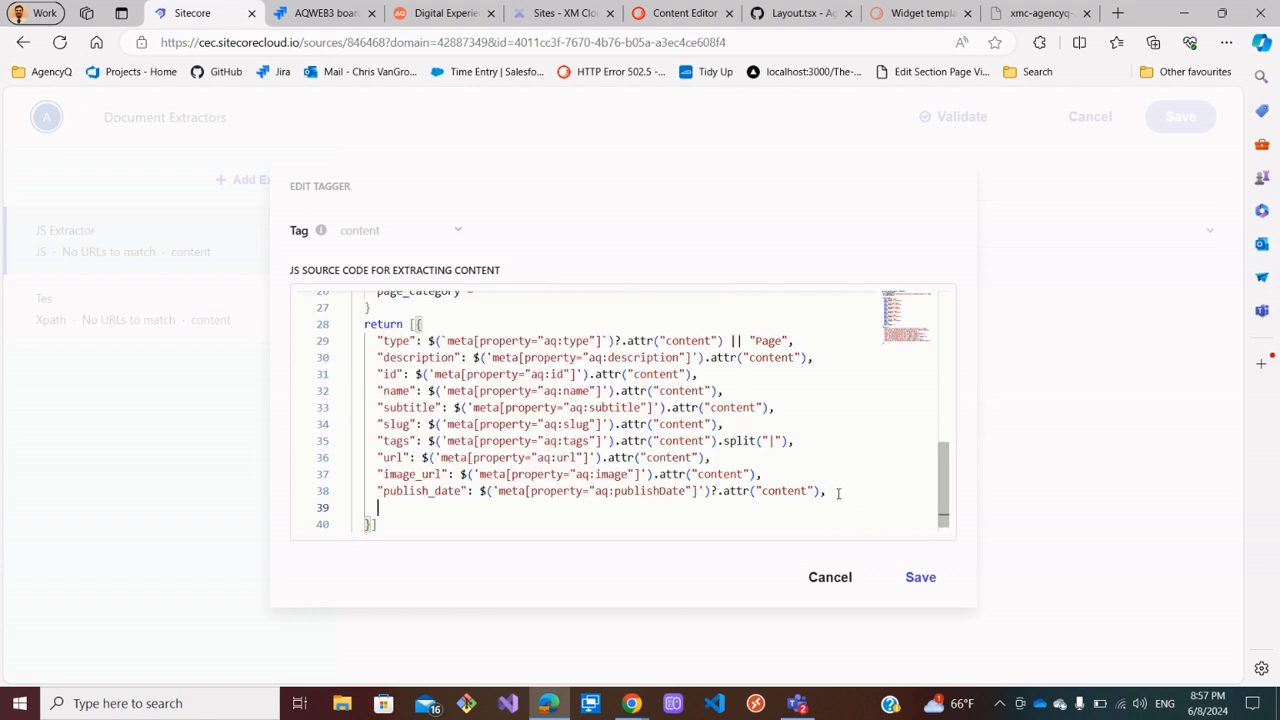
text(p)
key(Escape)
key(BackSpace)
text("page_category":)
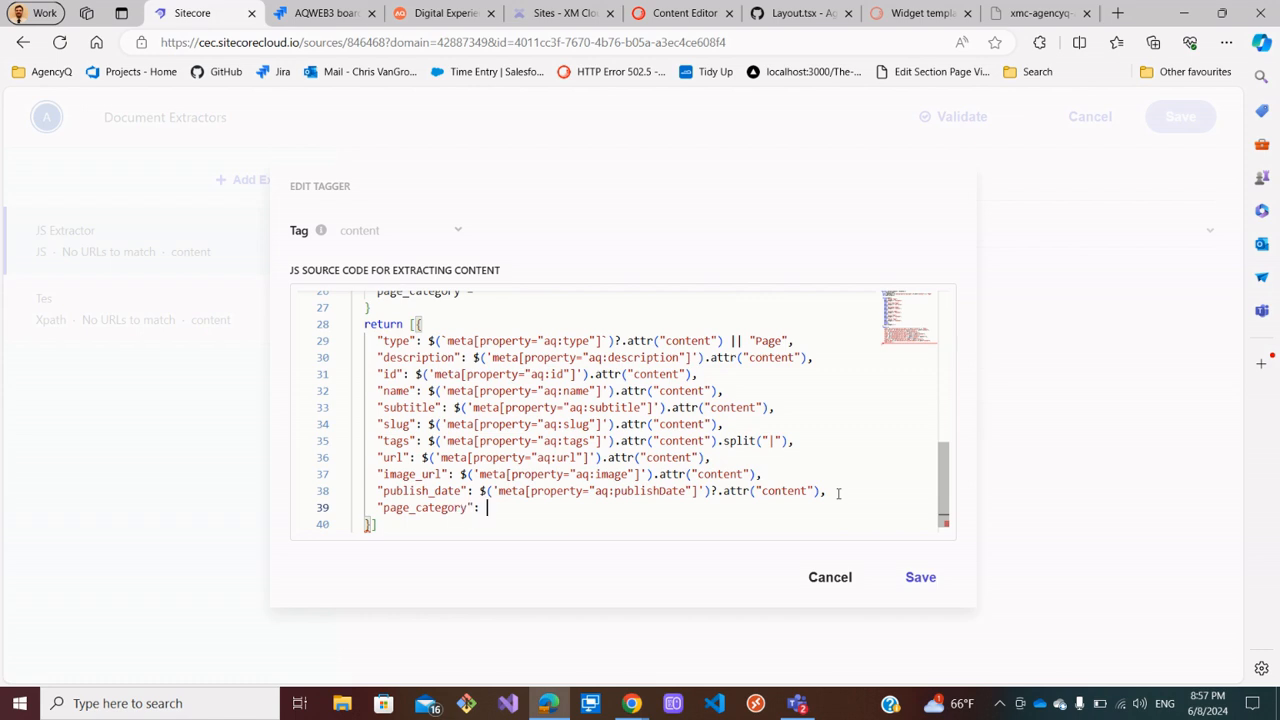
Copy the page_category variable name from the switch and use it as the value of the "page_category" key
scroll(487, 428, up, 5)
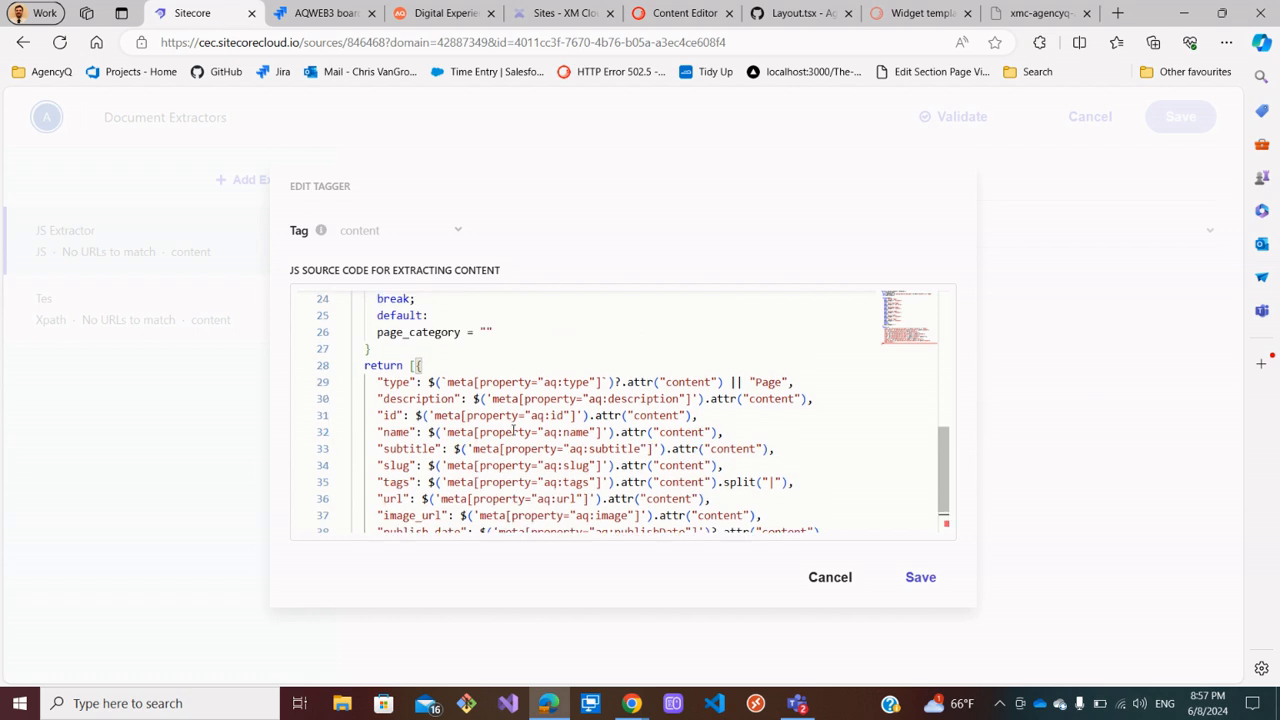
scroll(487, 428, up, 2)
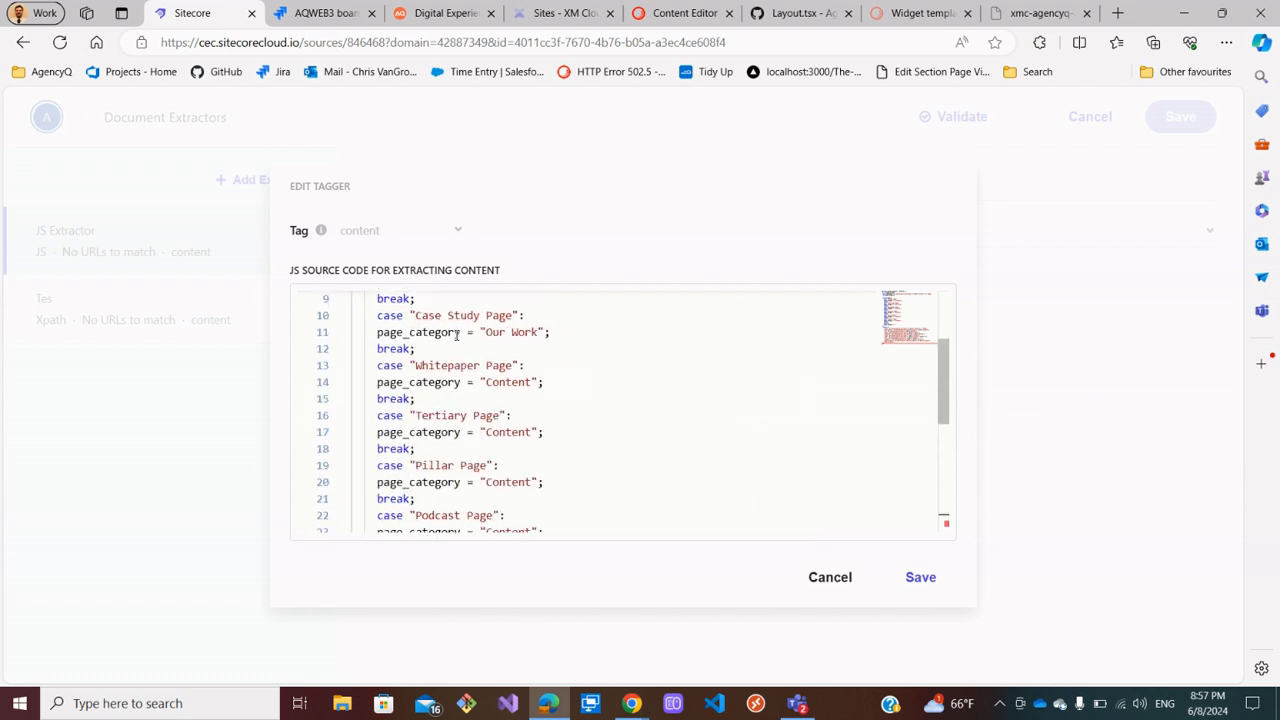
drag(463, 332, 378, 335)
key(ctrl+c)
scroll(586, 394, down, 6)
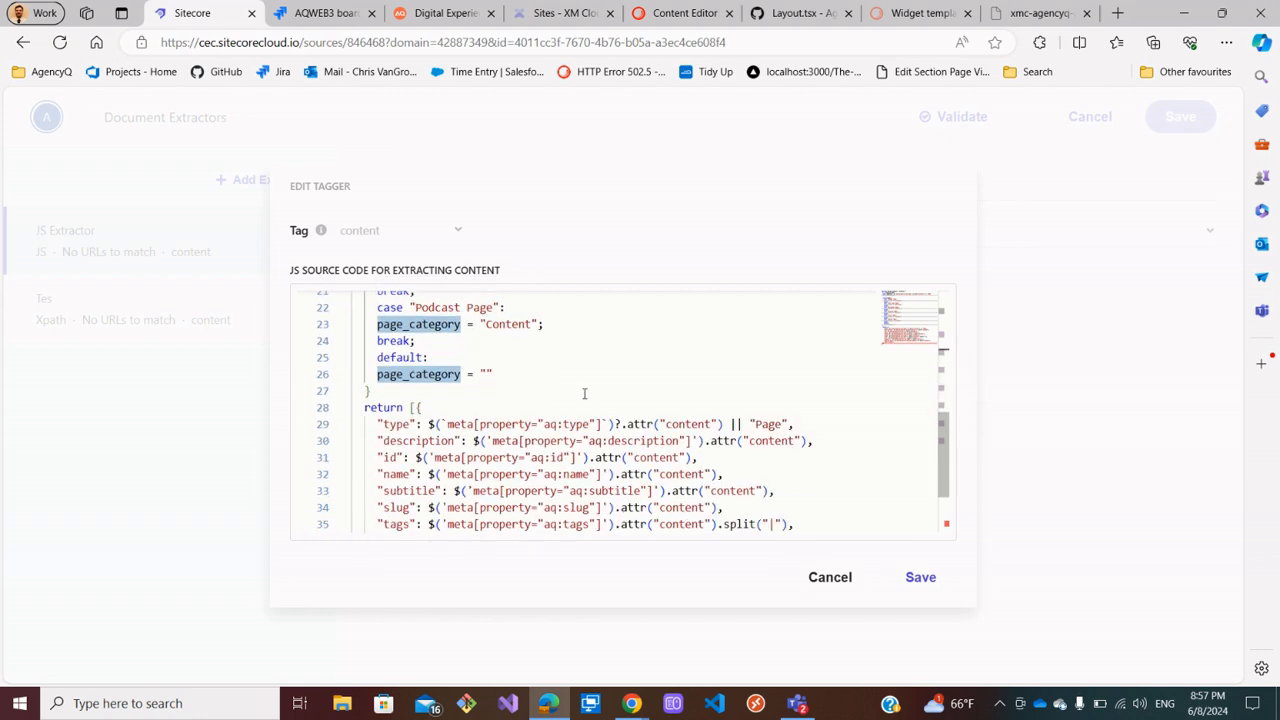
click(489, 492)
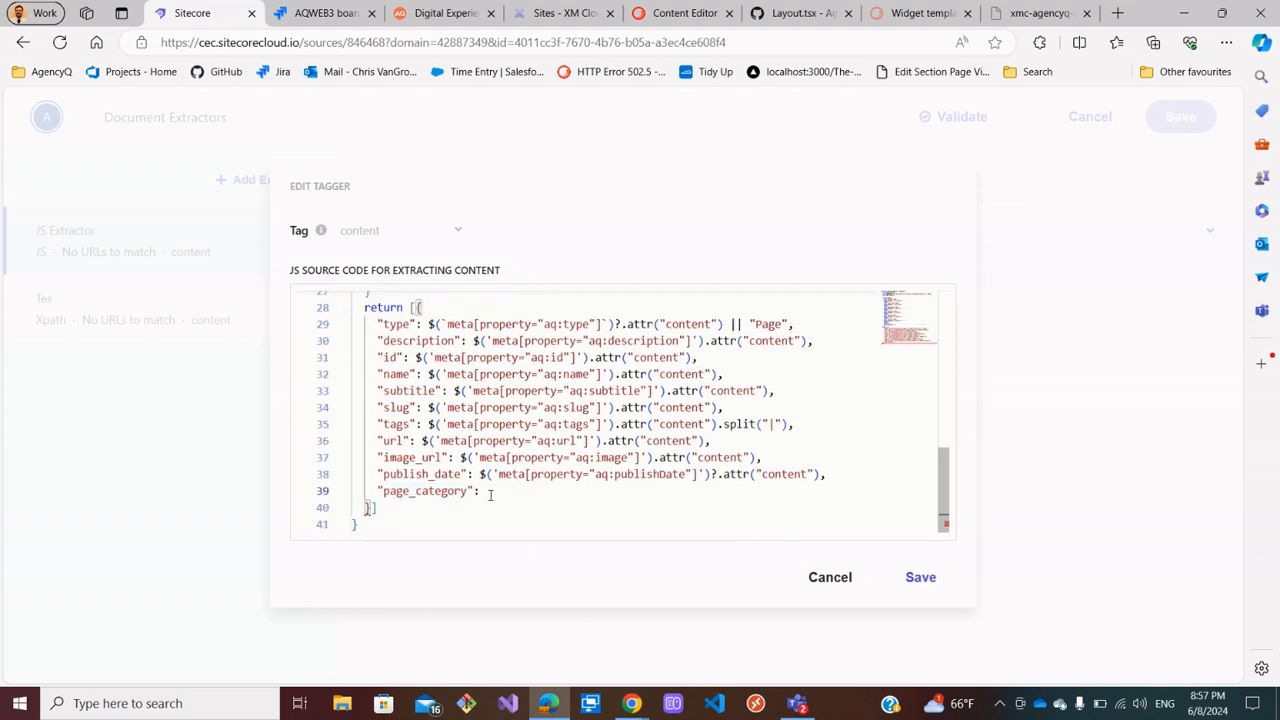
key(ctrl+v)
text(;)
key(BackSpace)
Review the extractor code from the top through the return object, then save the tagger and the document extractor changes
scroll(613, 496, up, 5)
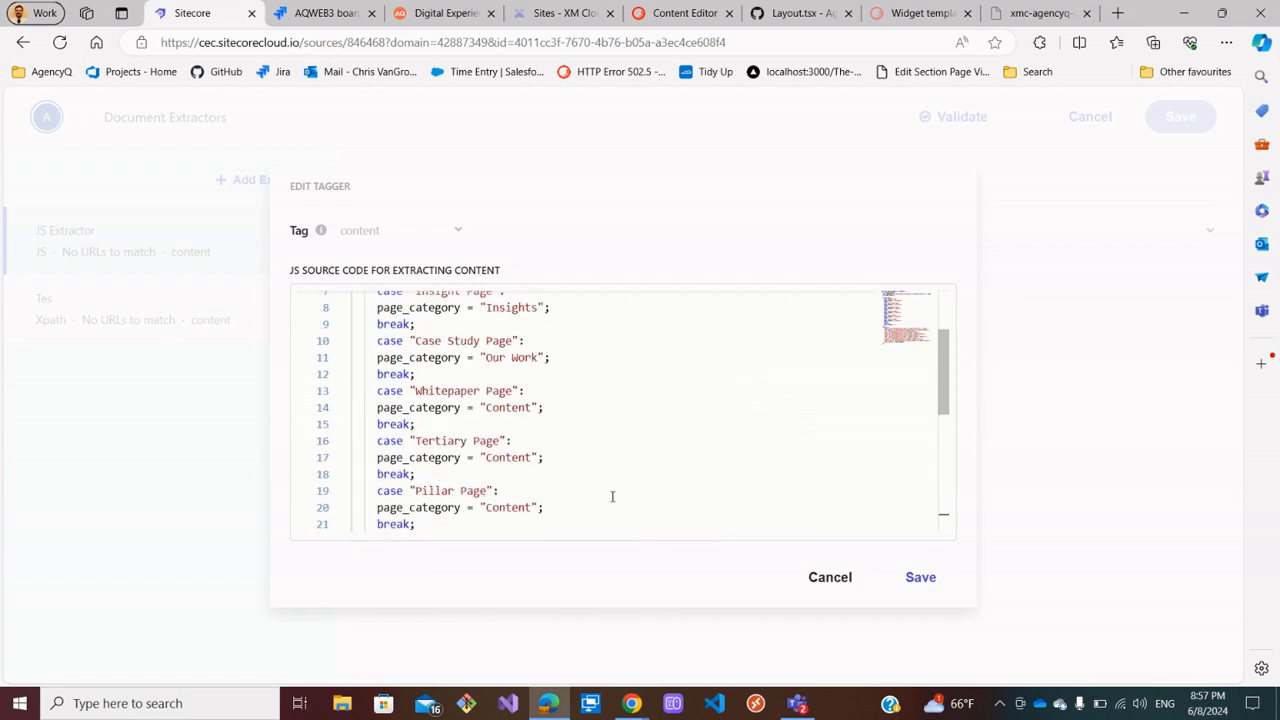
scroll(613, 496, up, 2)
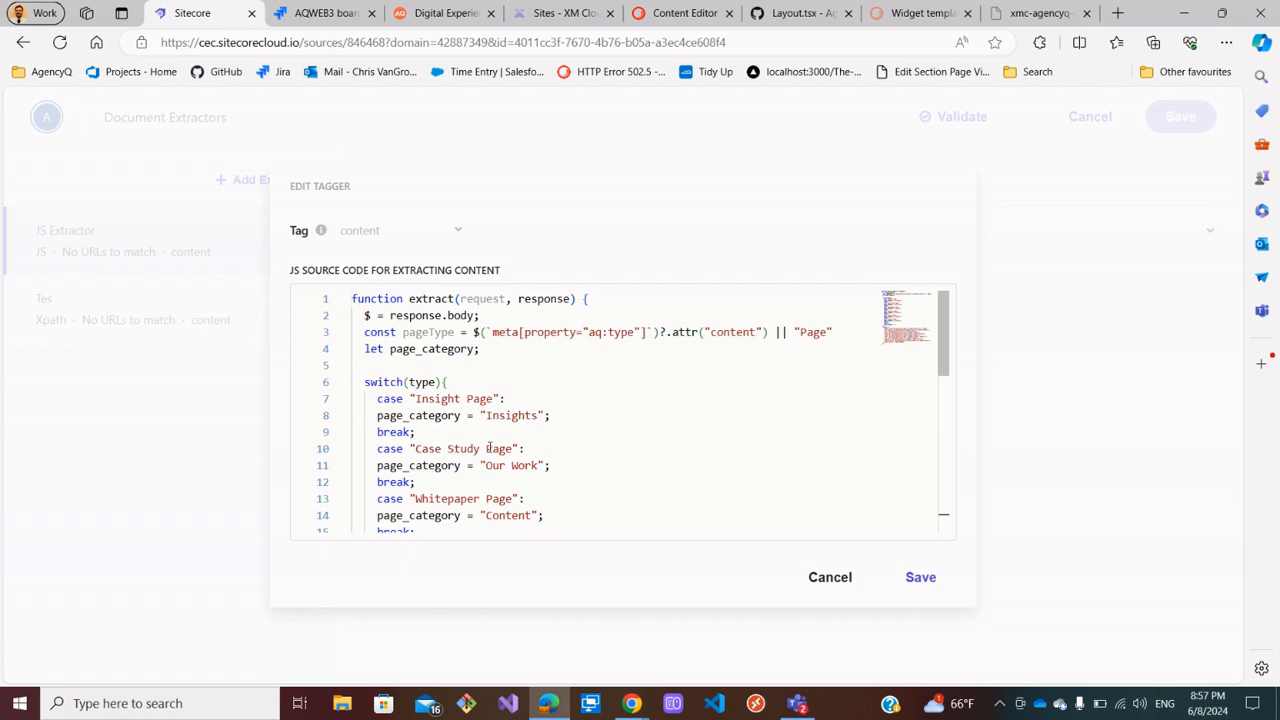
scroll(516, 468, down, 1)
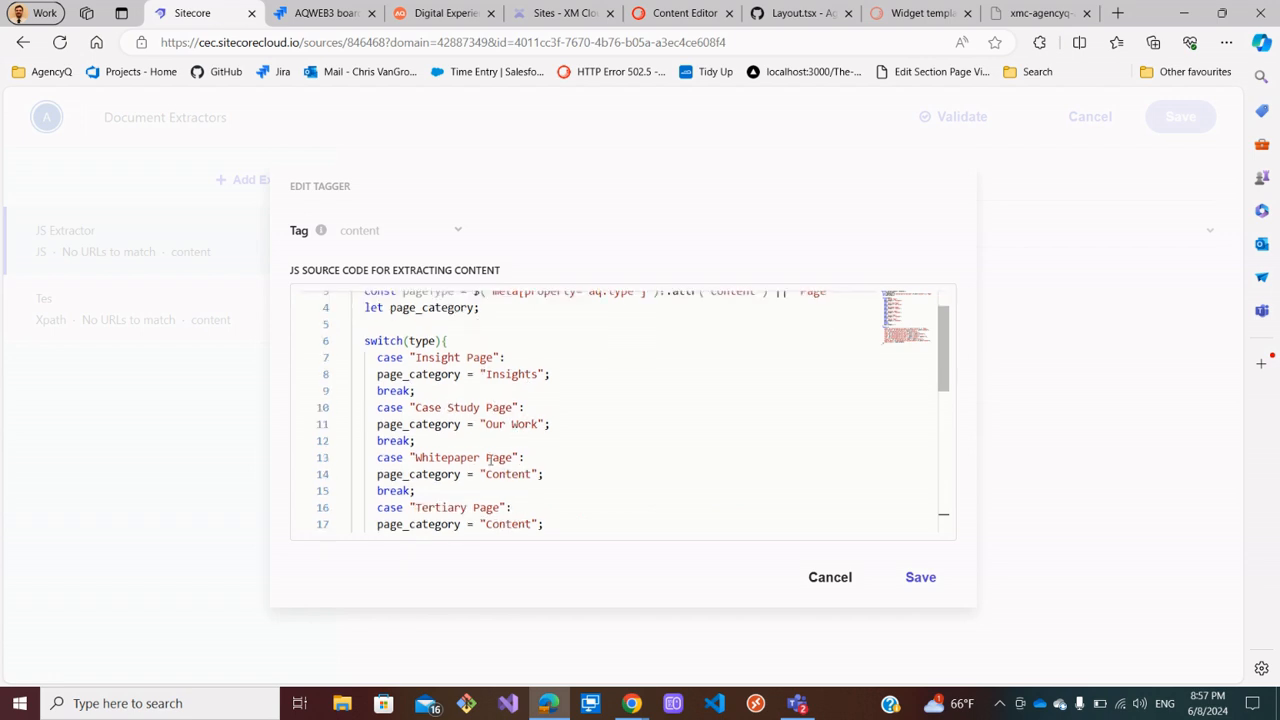
scroll(477, 503, down, 3)
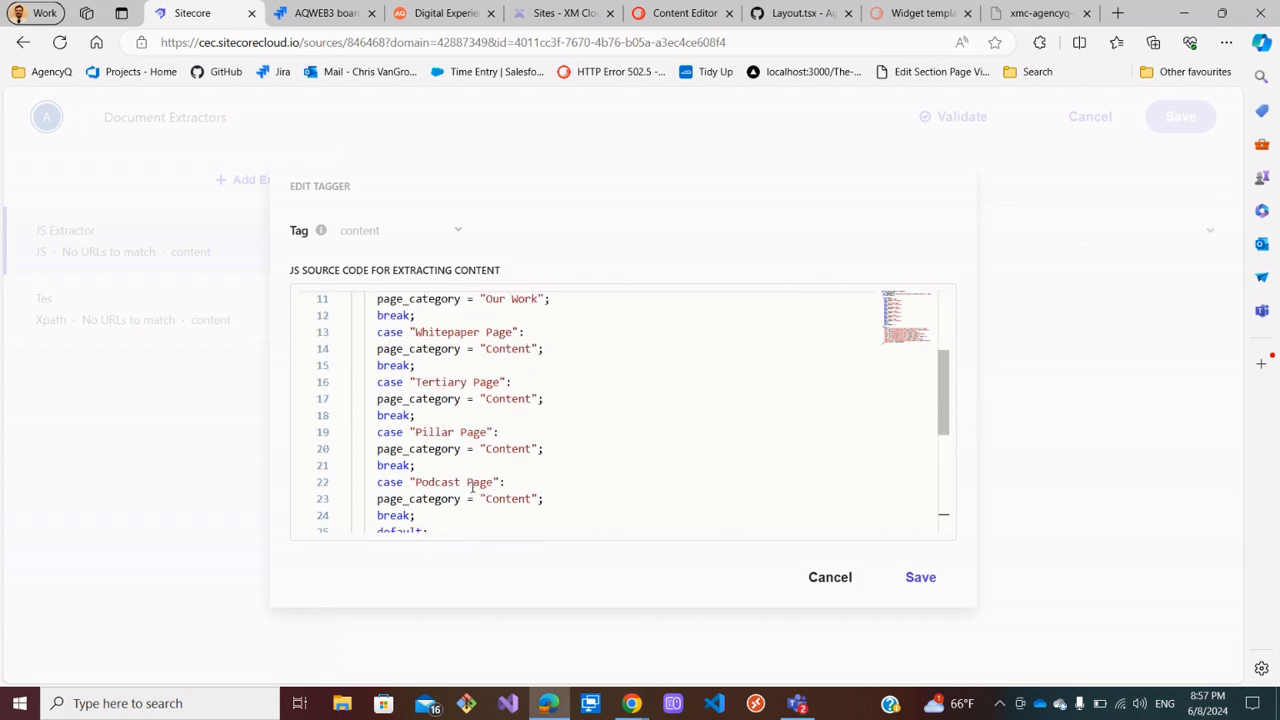
scroll(475, 485, down, 2)
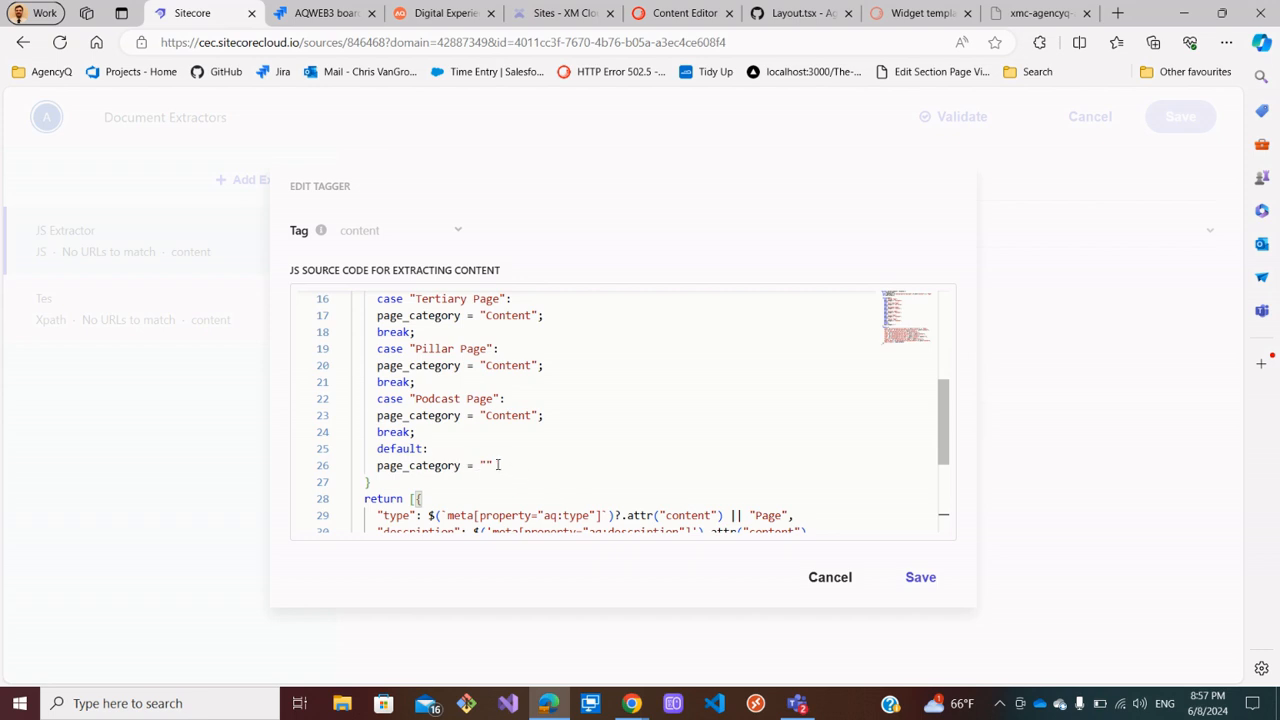
scroll(497, 465, down, 4)
click(920, 577)
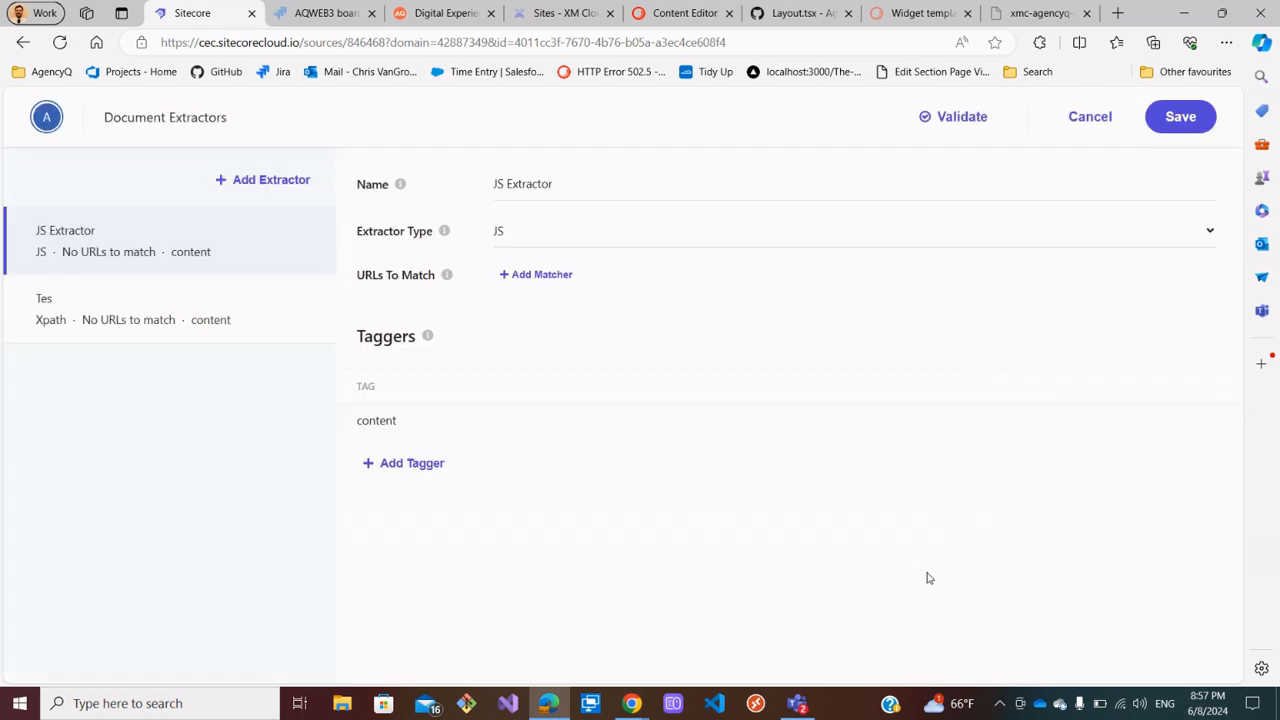
click(1176, 124)
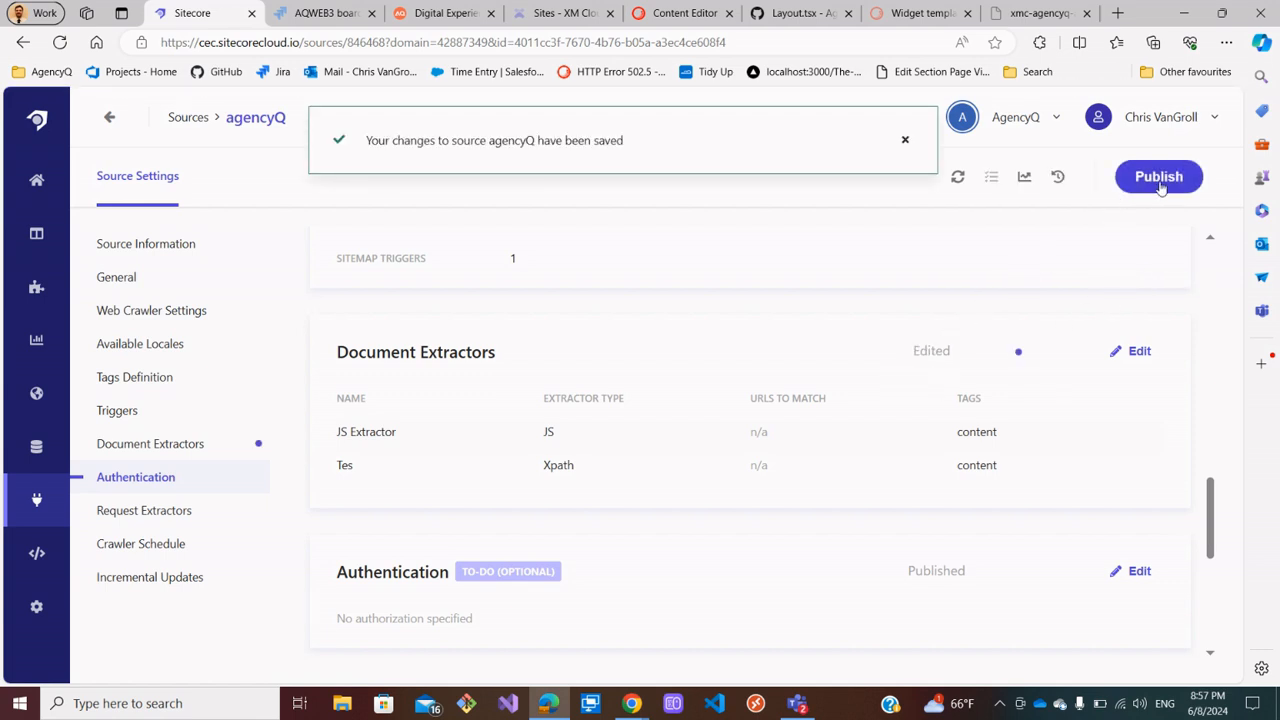
click(1160, 187)
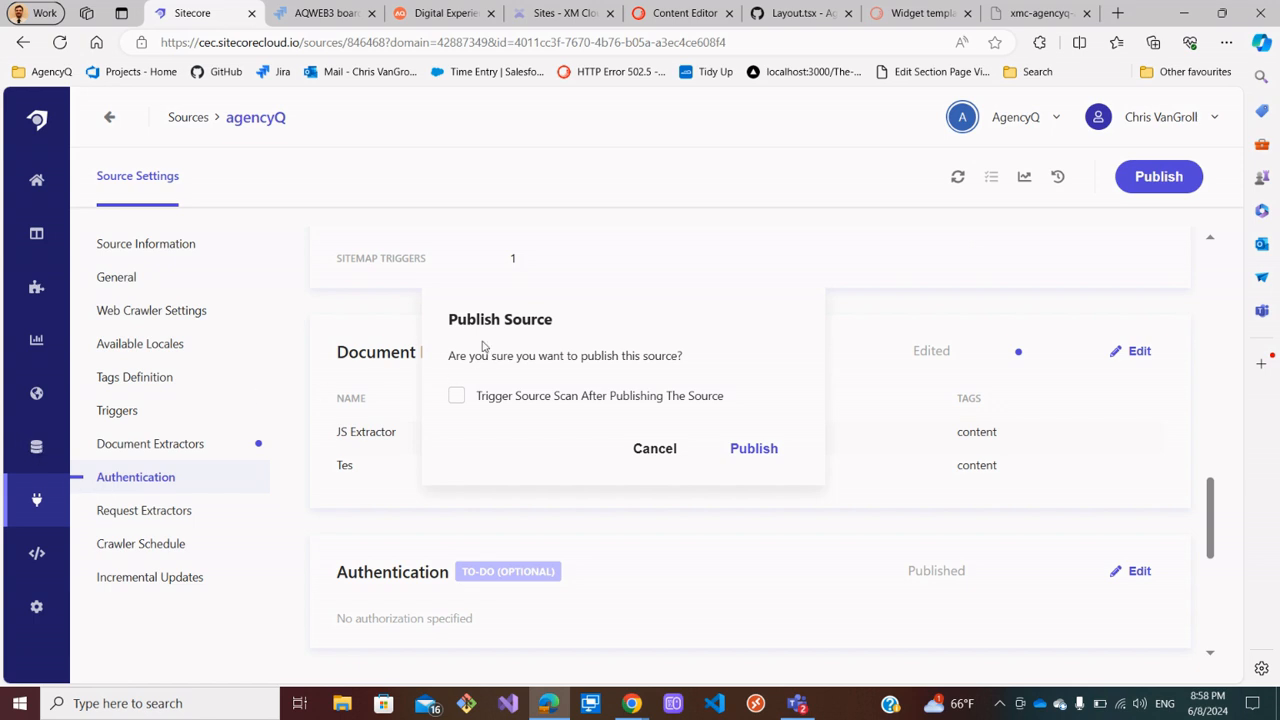
click(60, 42)
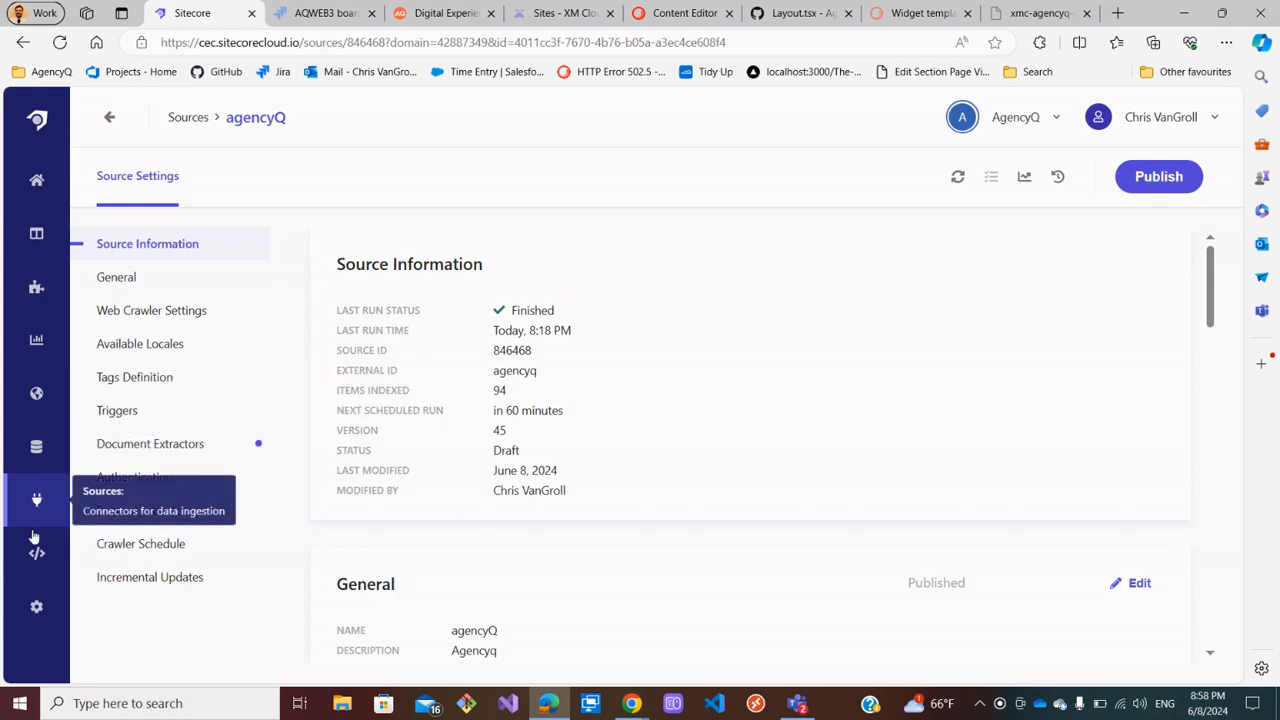
click(53, 492)
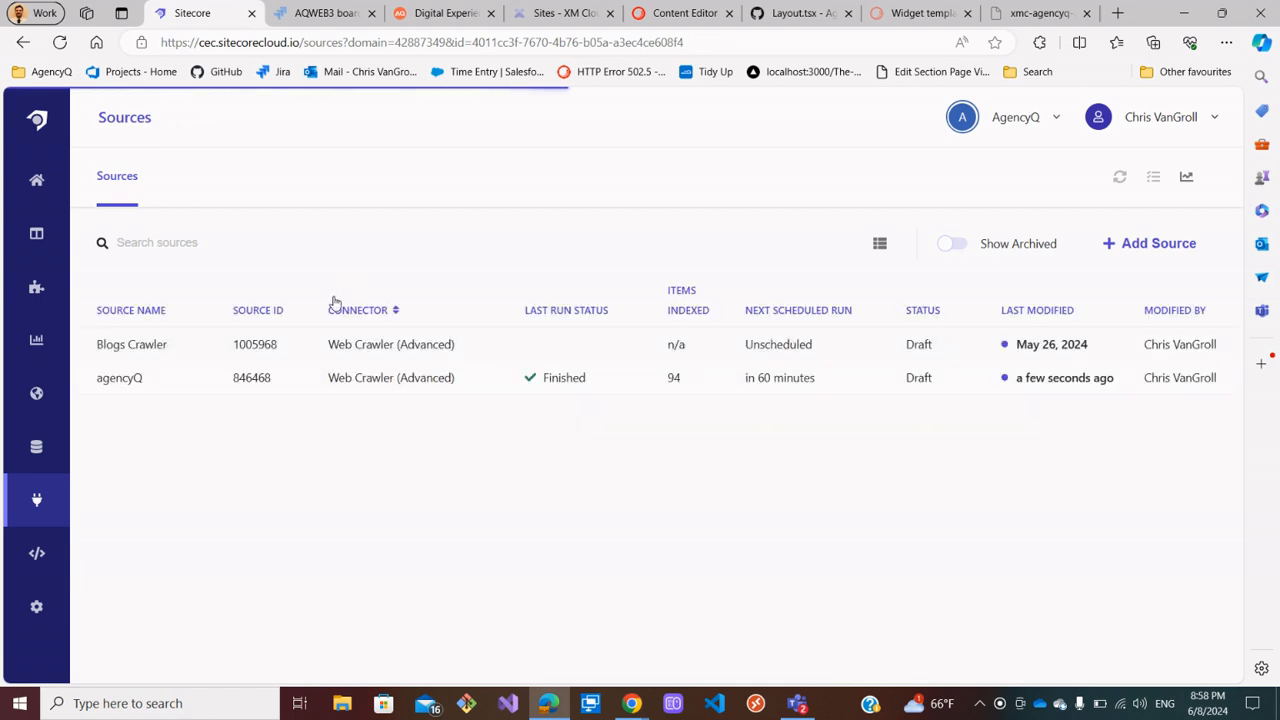
click(462, 385)
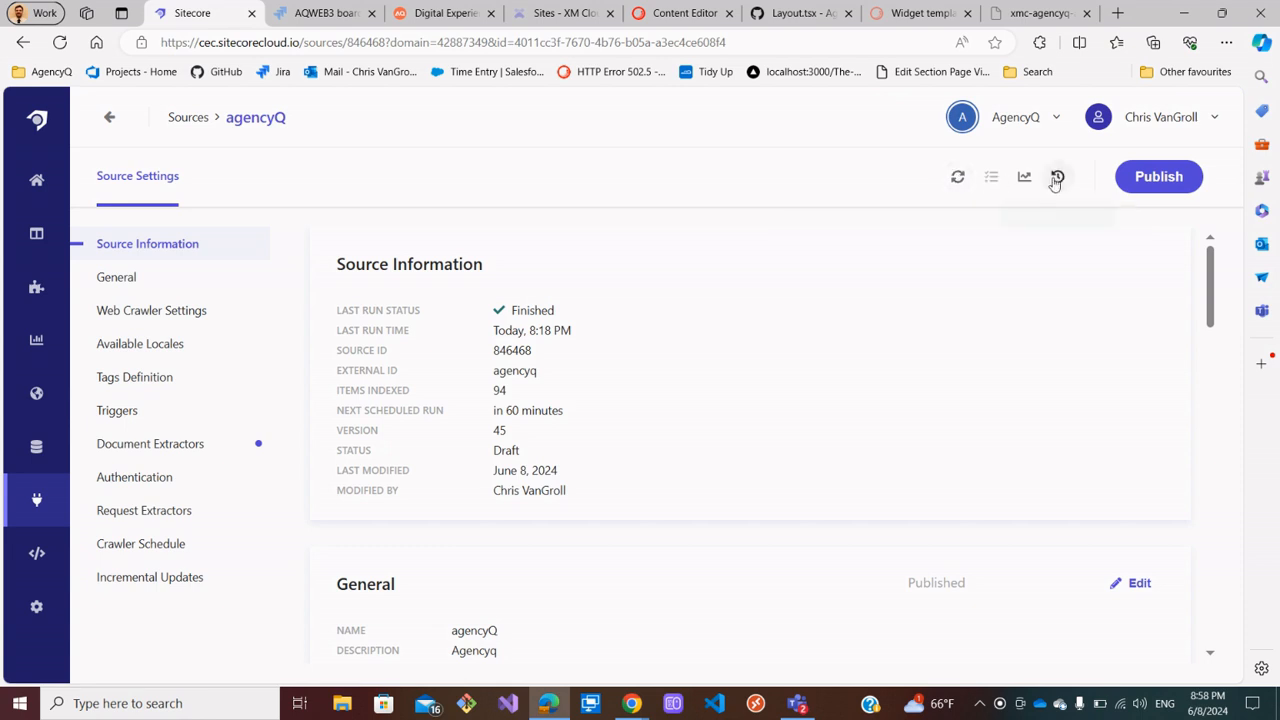
Publish the agencyQ source without triggering a source scan, and dismiss the notification
click(1152, 180)
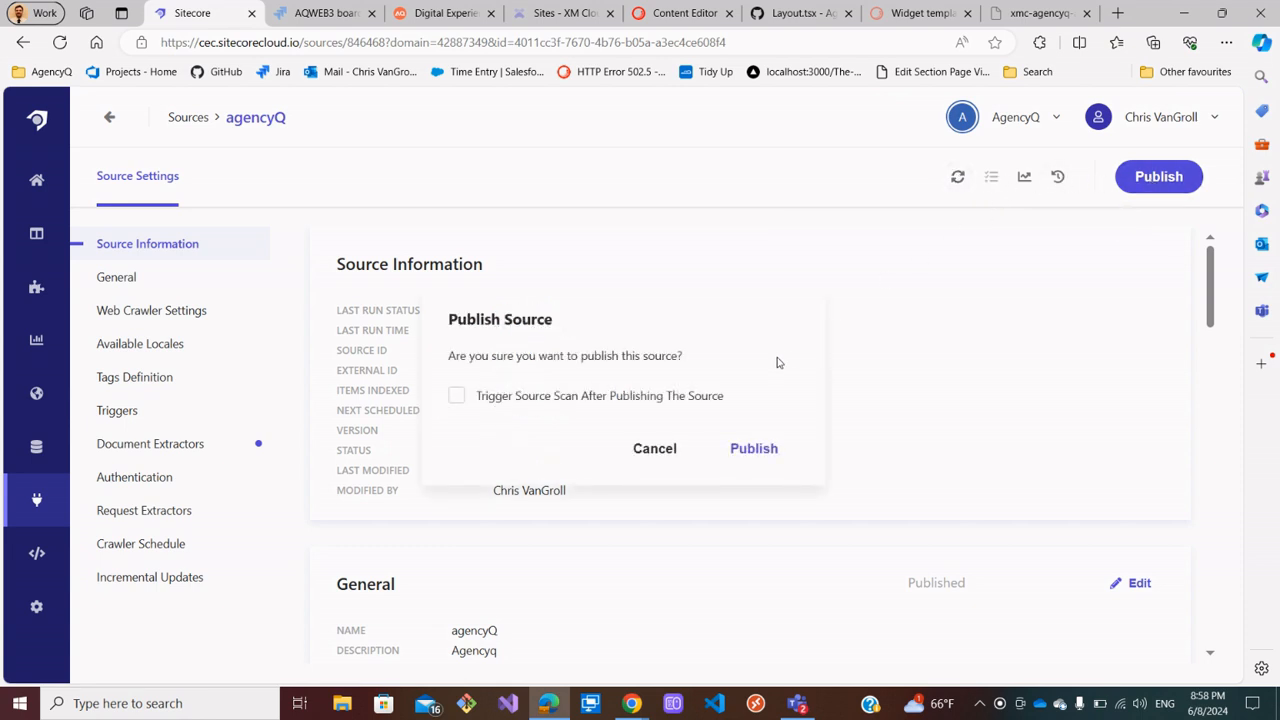
click(754, 448)
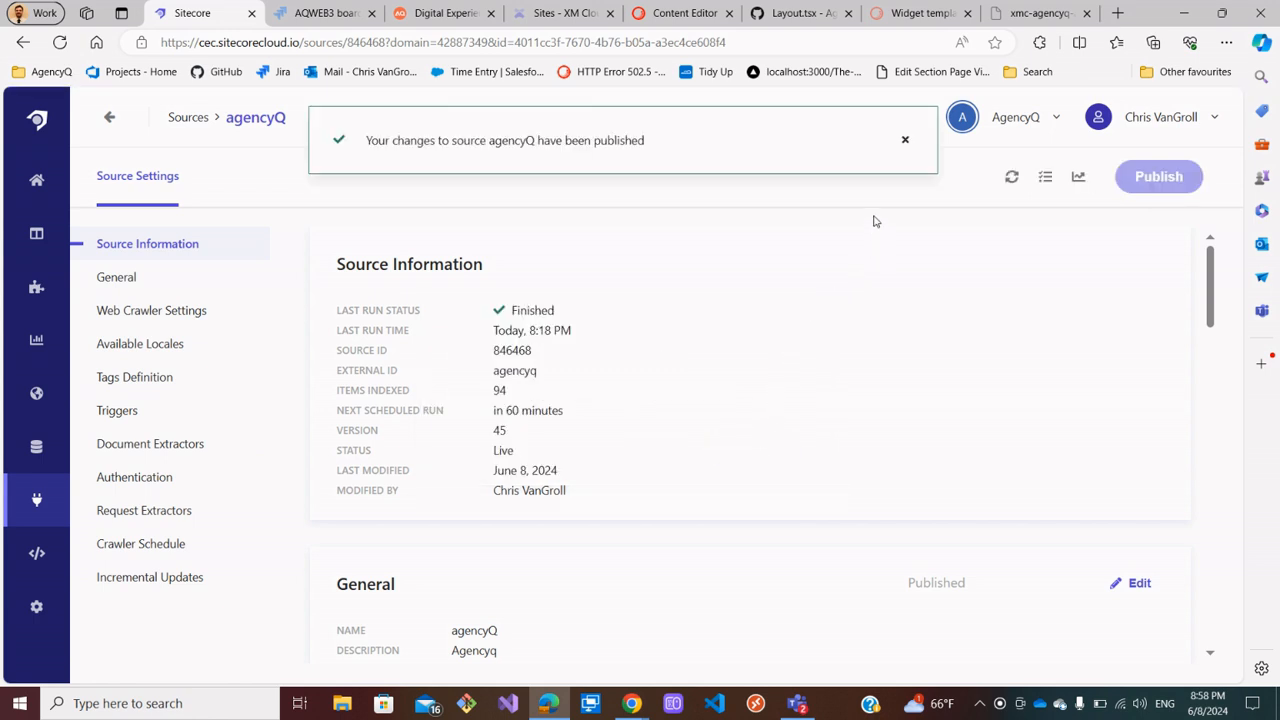
click(905, 140)
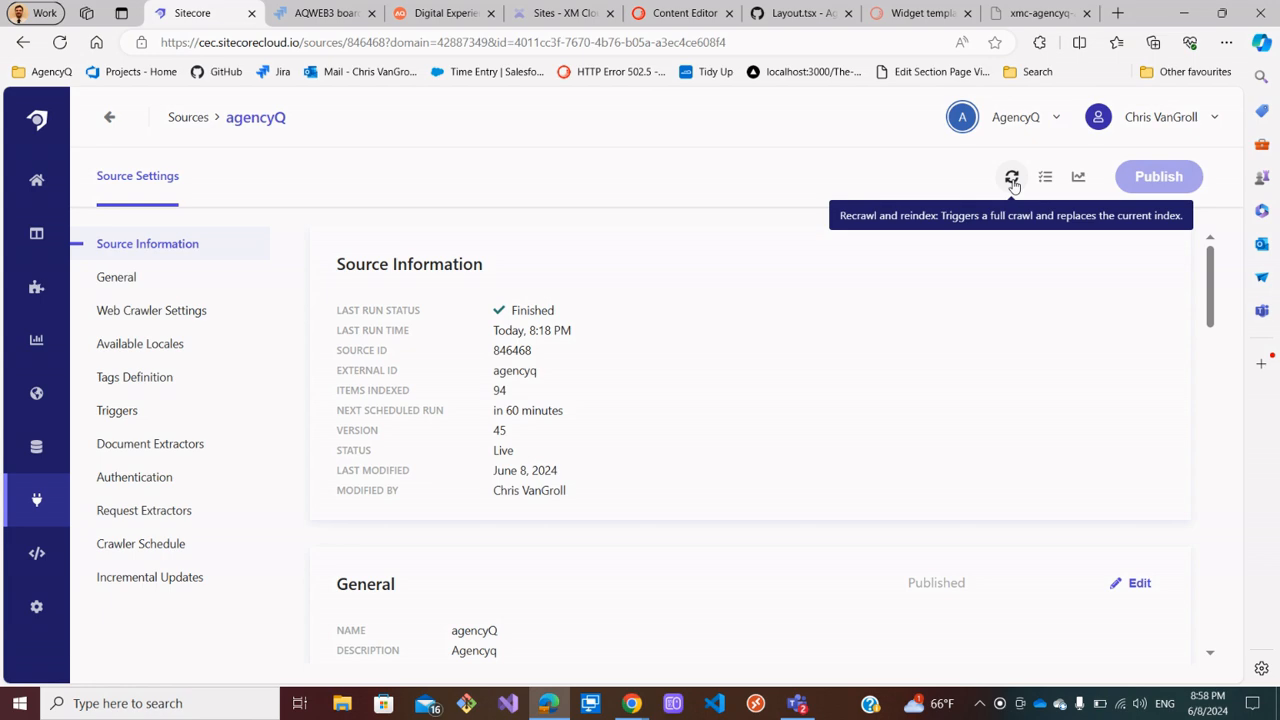
Check the aq:type meta tag line in Layout.tsx on GitHub, then recrawl and reindex the agencyQ source in Sitecore Search
click(803, 16)
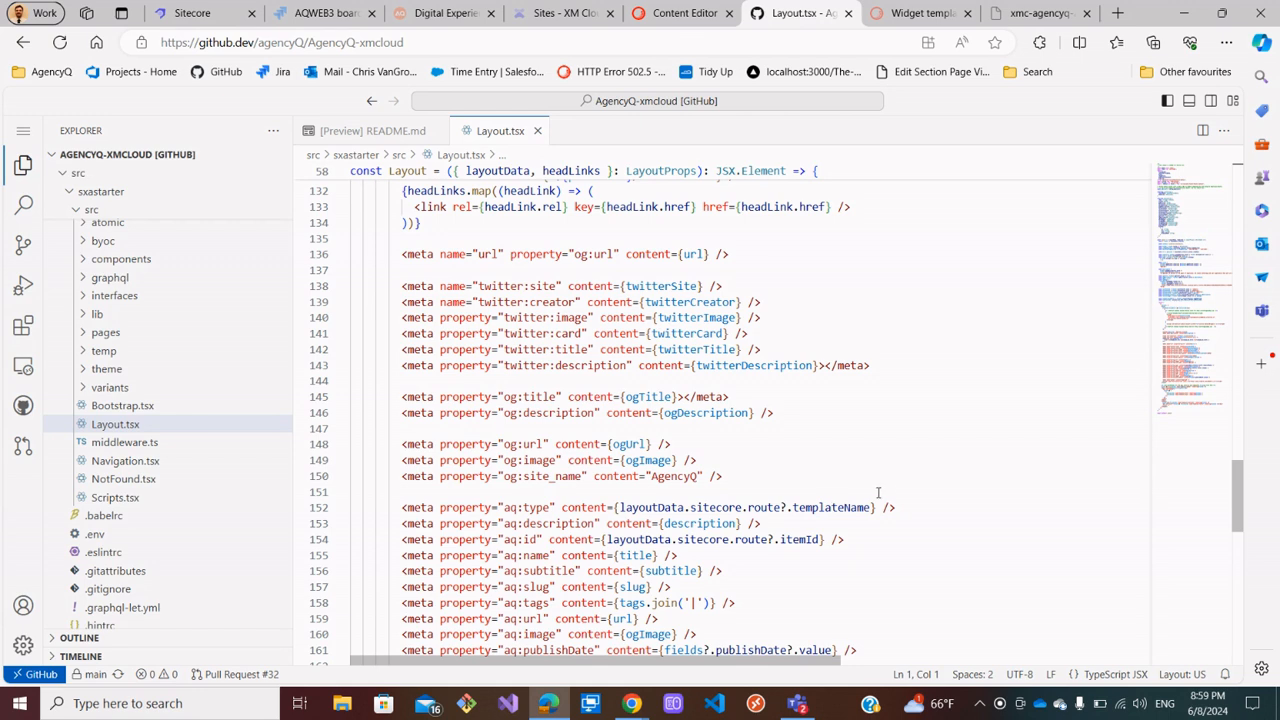
drag(896, 508, 388, 512)
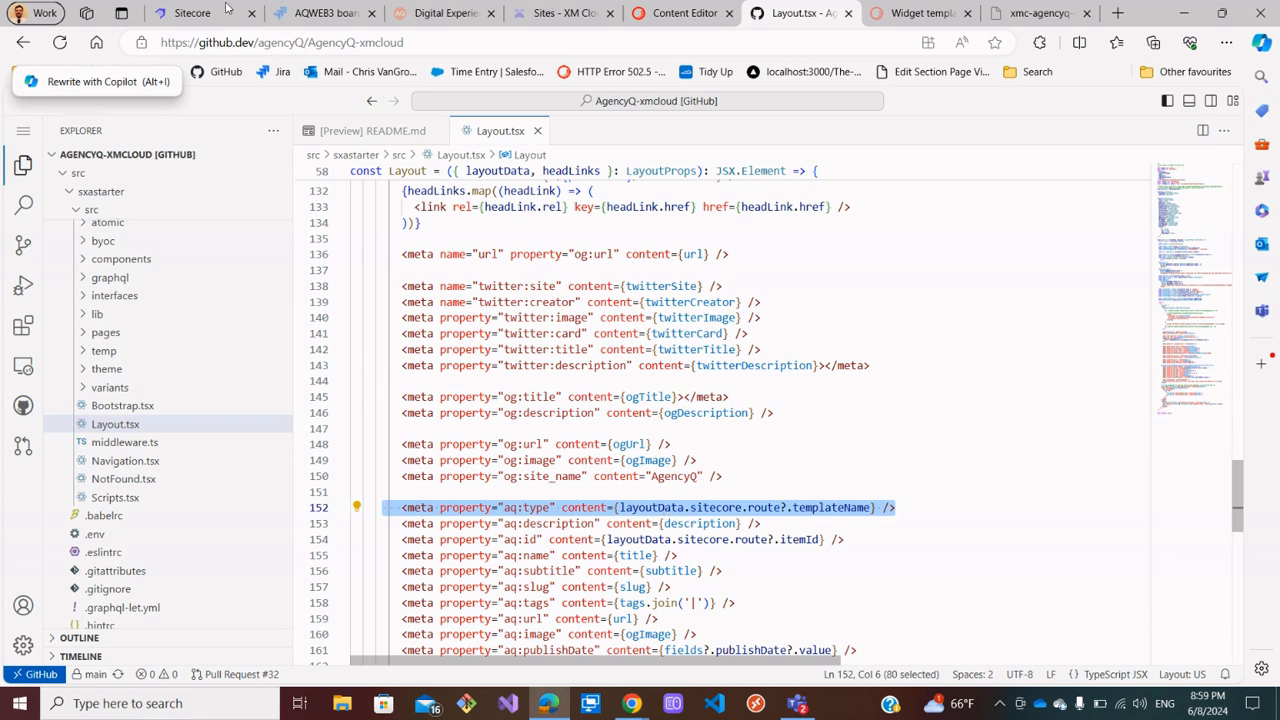
click(195, 13)
click(1012, 176)
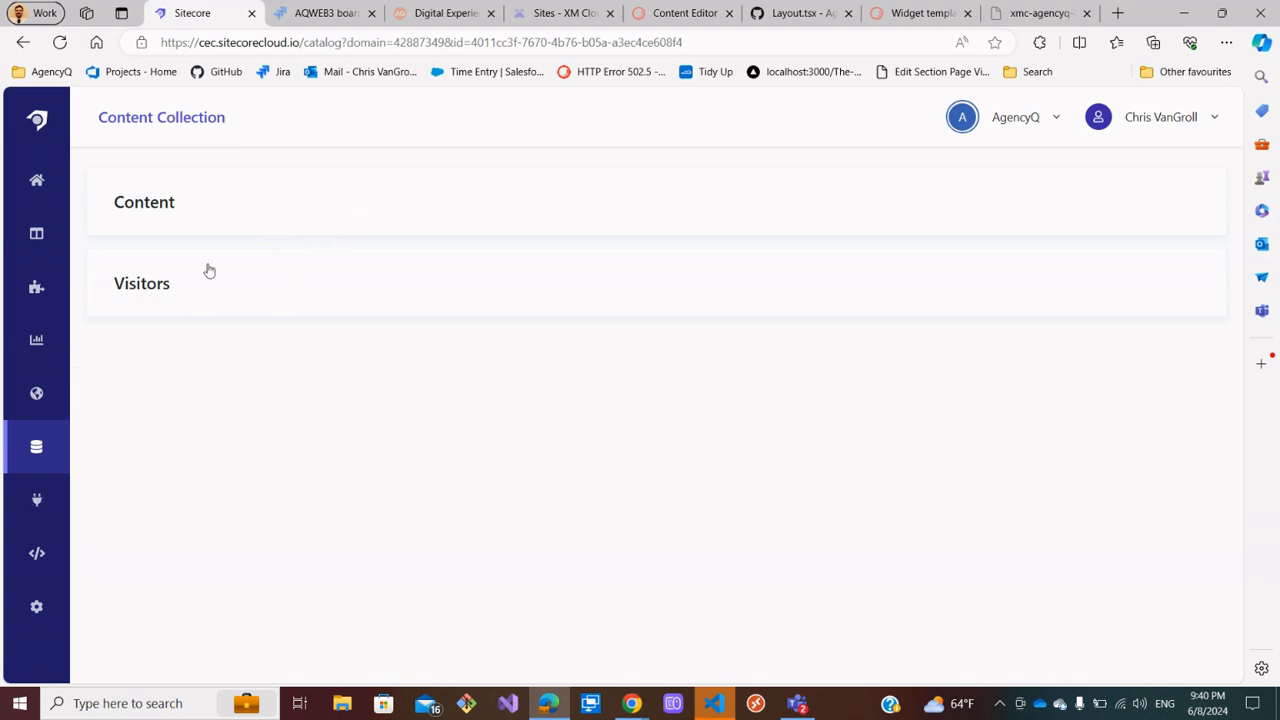
Open the Content collection and filter its items by the AgencyQ source
click(329, 211)
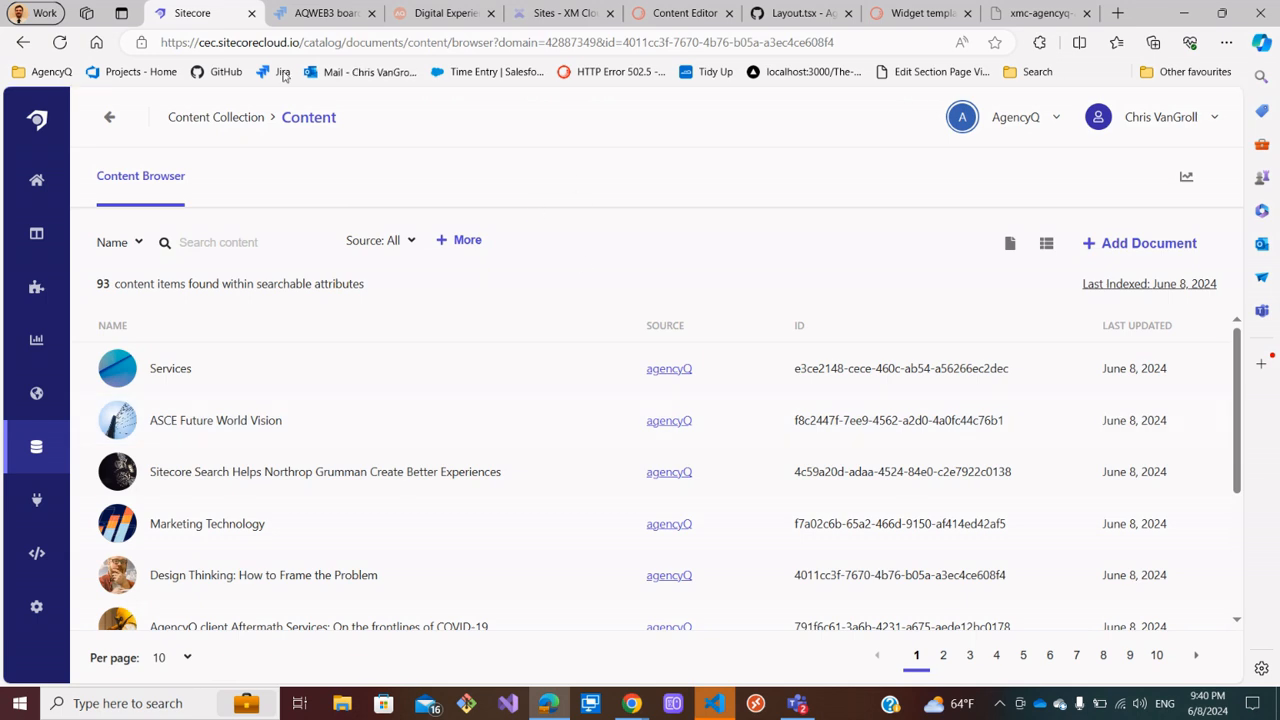
click(408, 243)
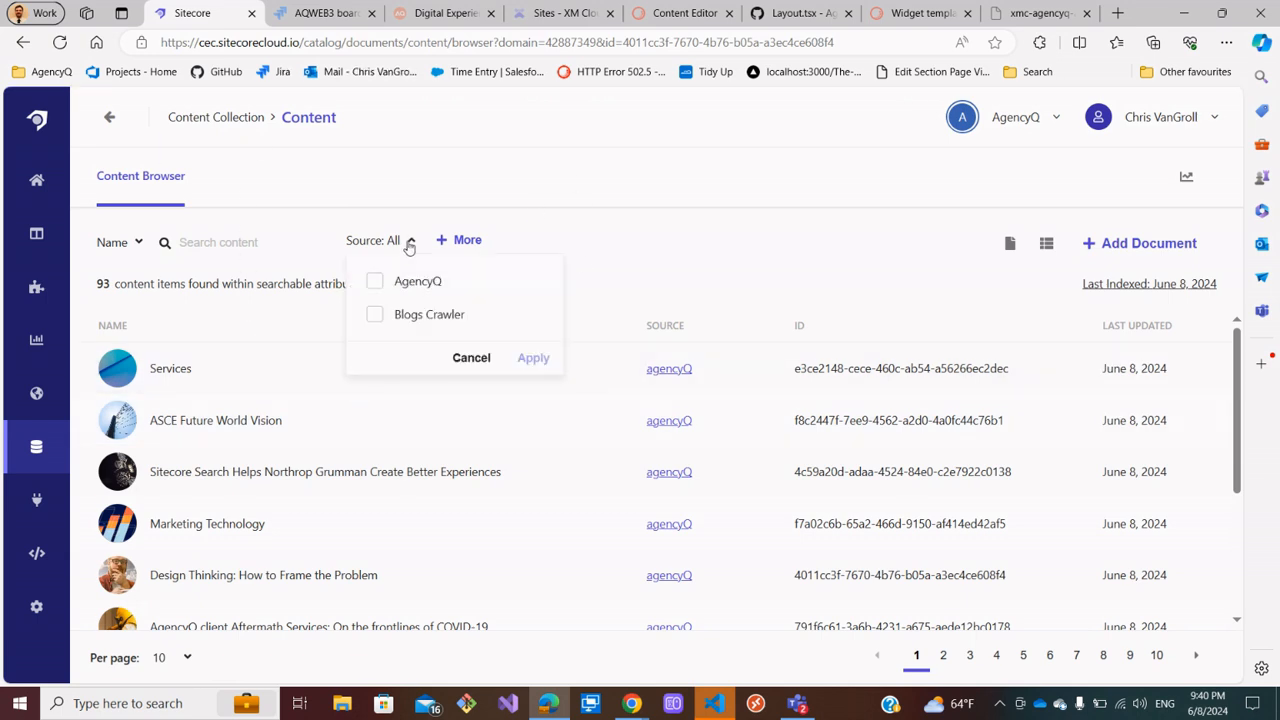
click(375, 282)
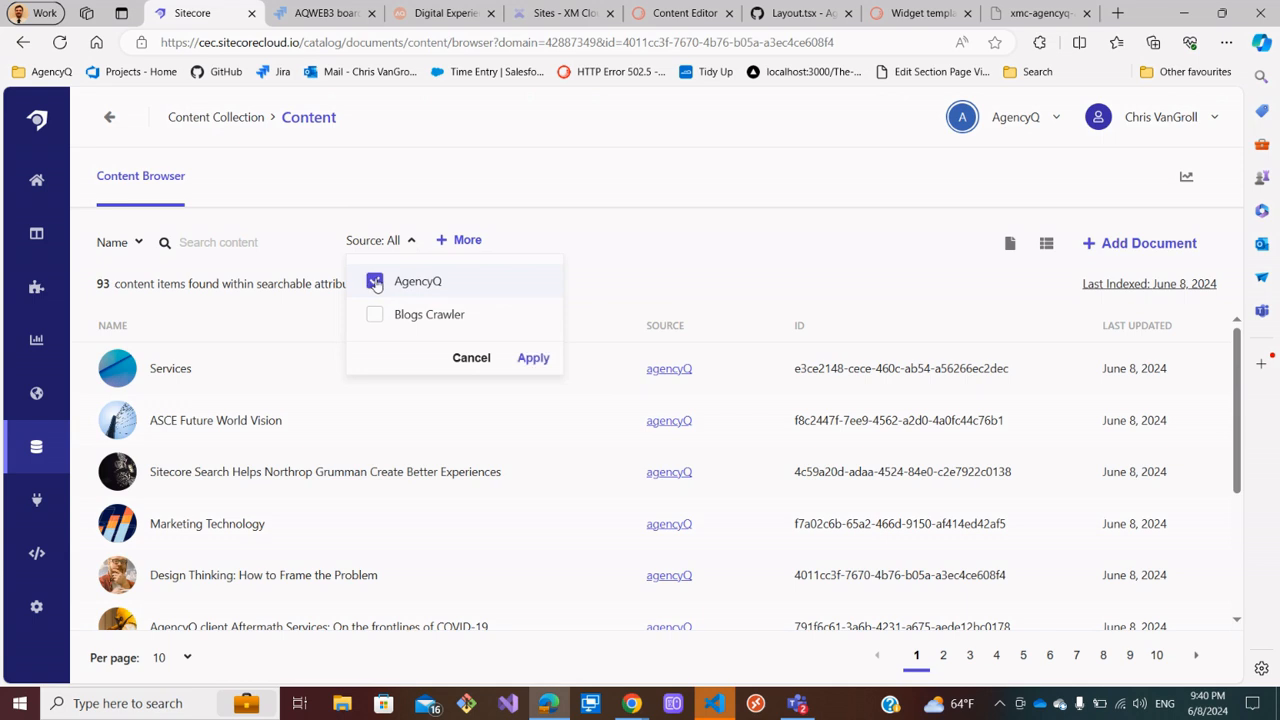
click(536, 360)
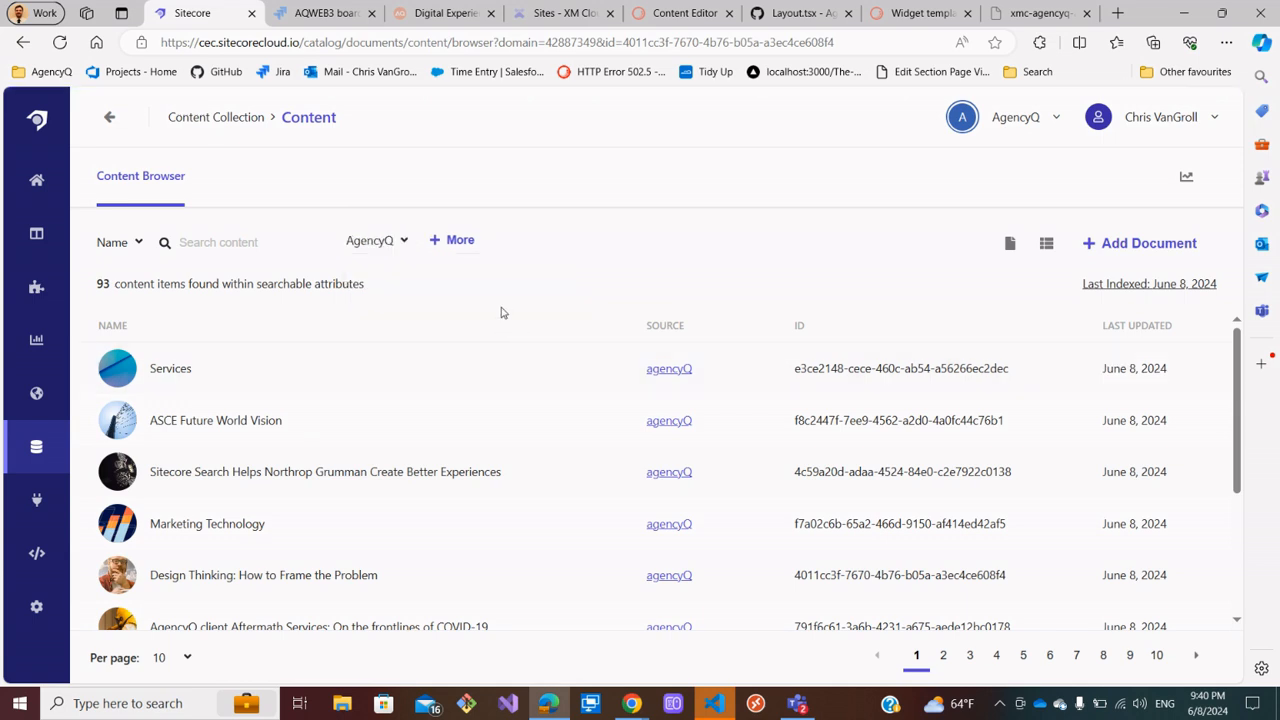
Add a Page Category filter to the AgencyQ content items and restrict it to the Content category
click(407, 247)
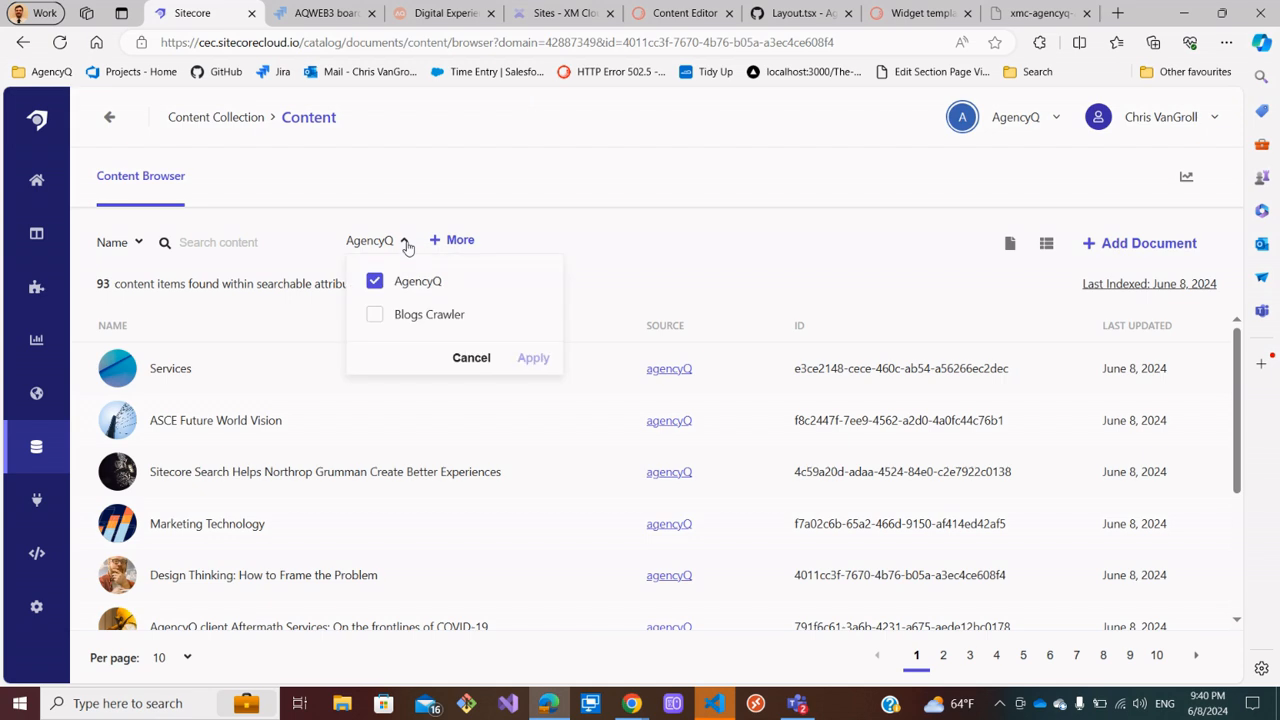
click(407, 247)
click(452, 240)
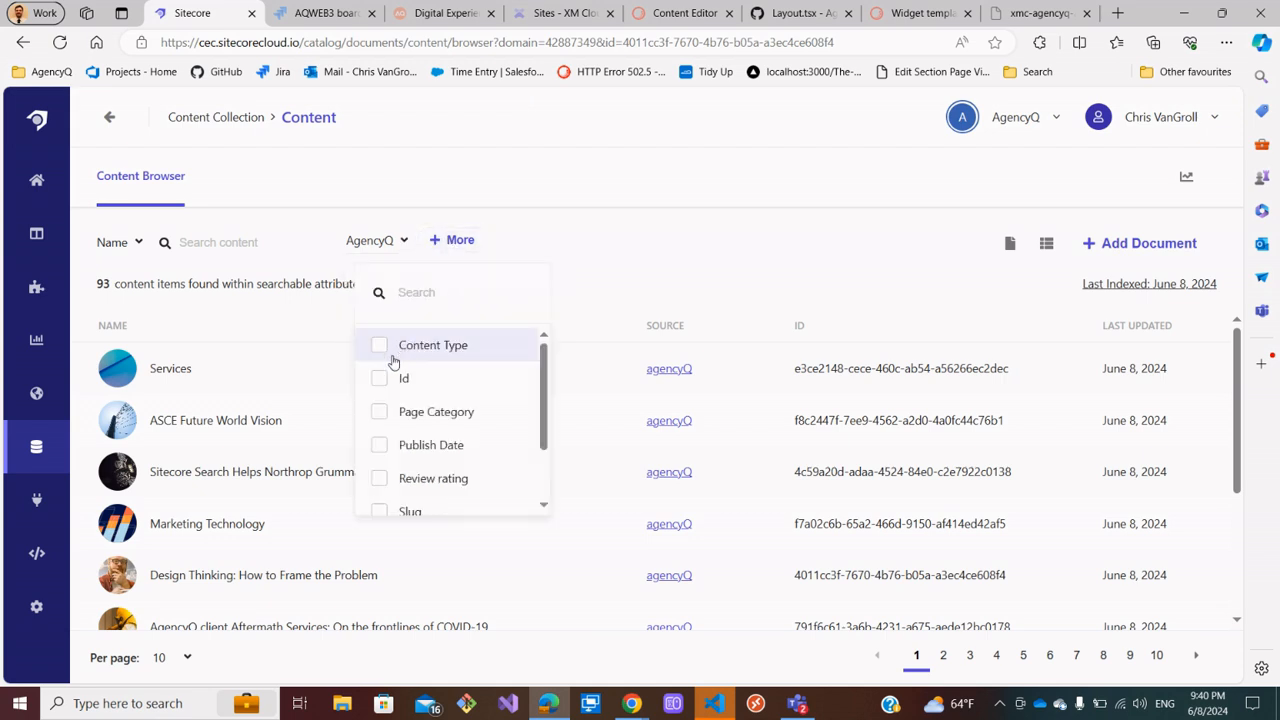
click(381, 412)
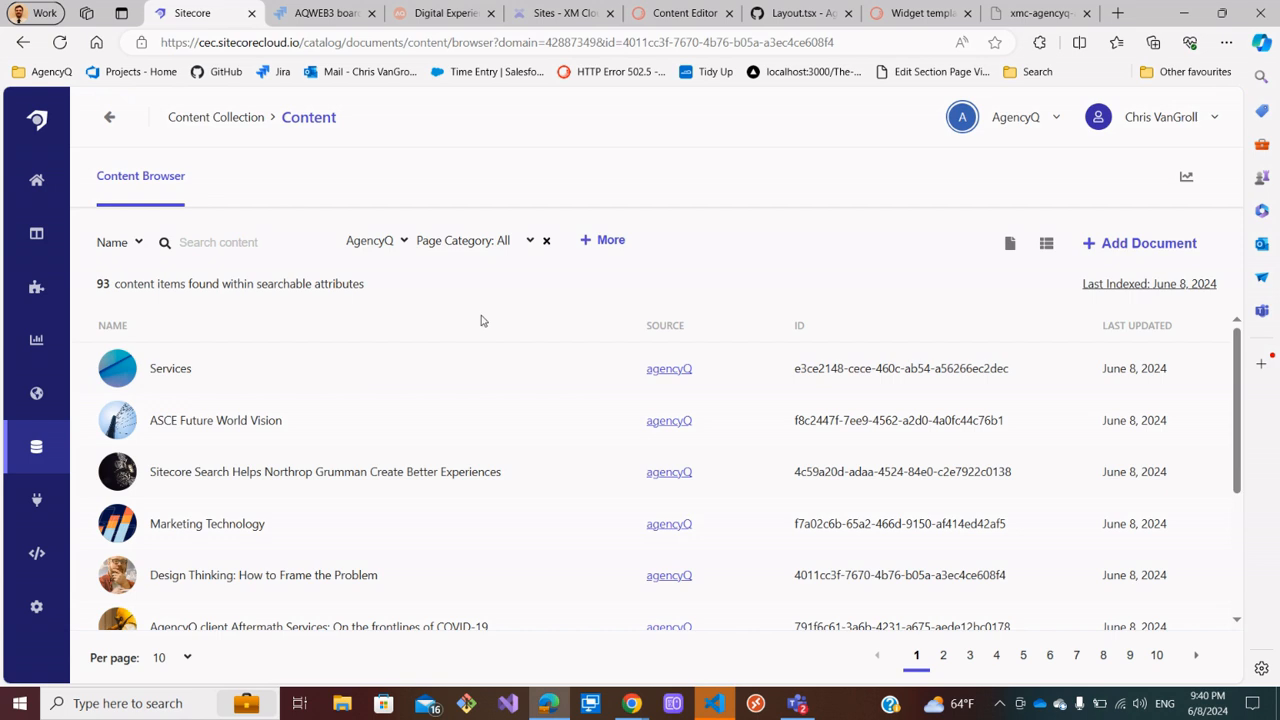
click(529, 242)
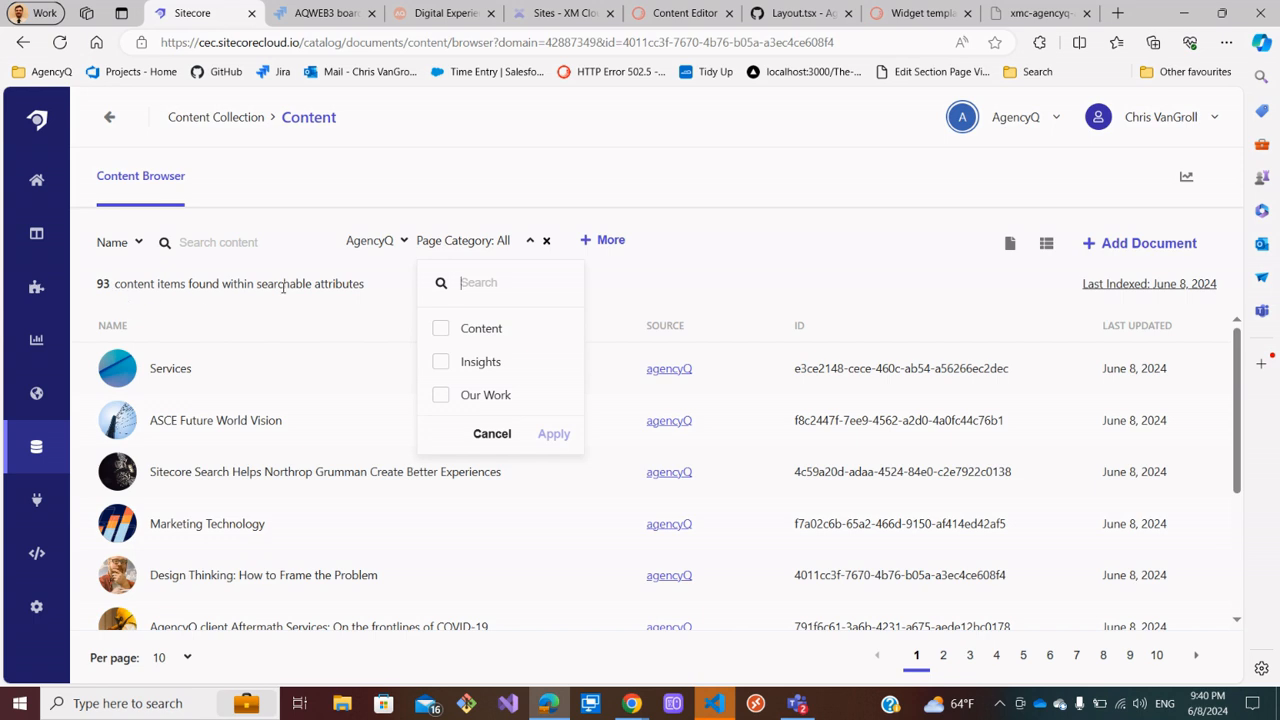
click(457, 332)
click(555, 434)
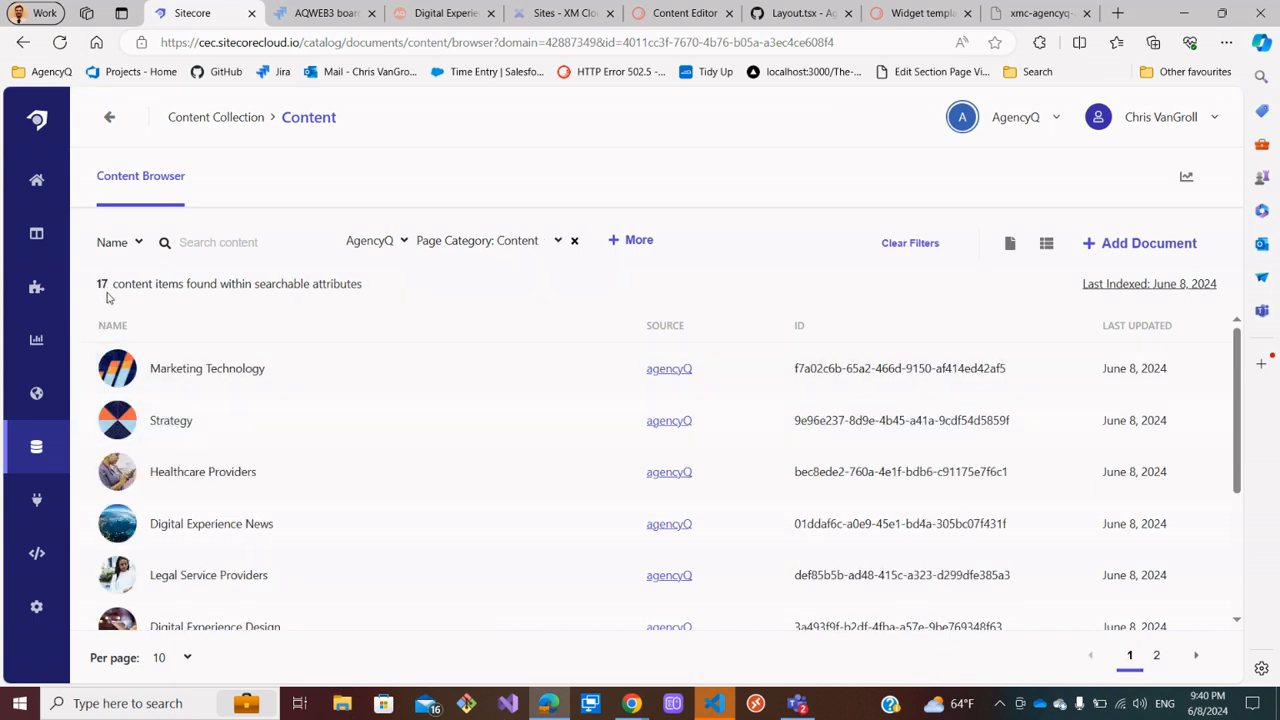
Switch the Page Category filter from Content to Insights to list only the Insights items
click(558, 240)
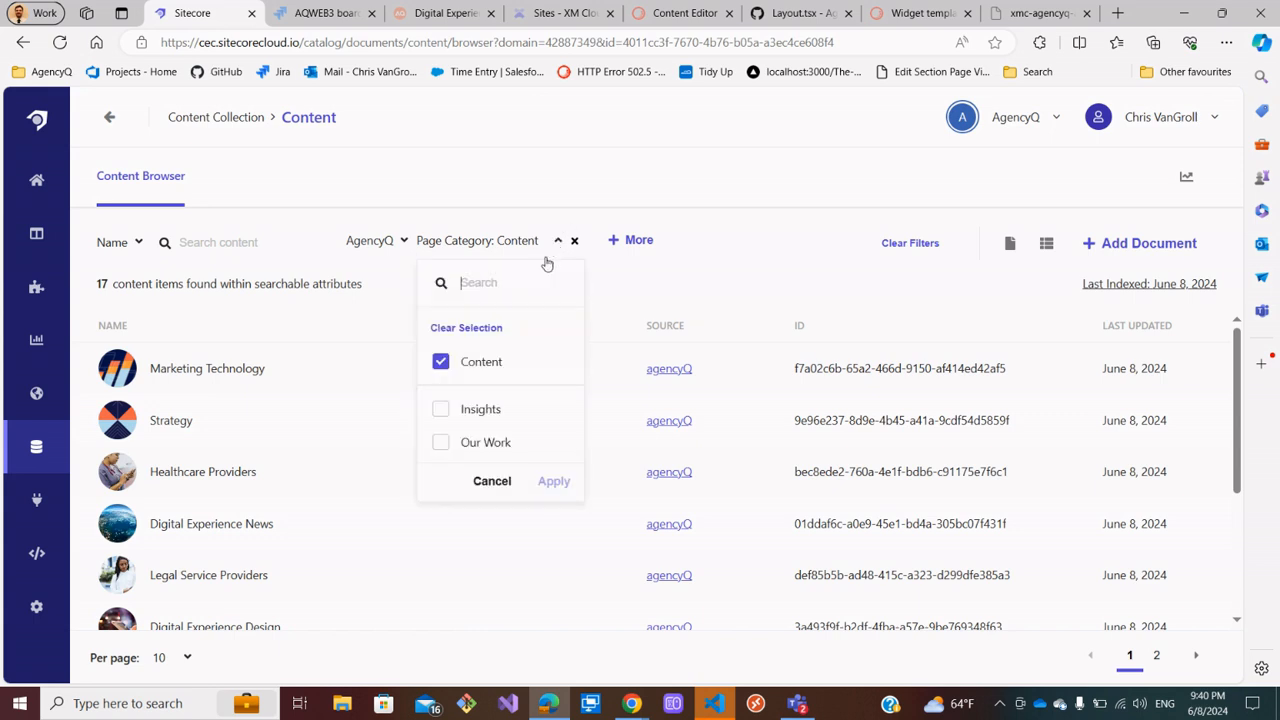
click(441, 362)
click(441, 409)
click(556, 481)
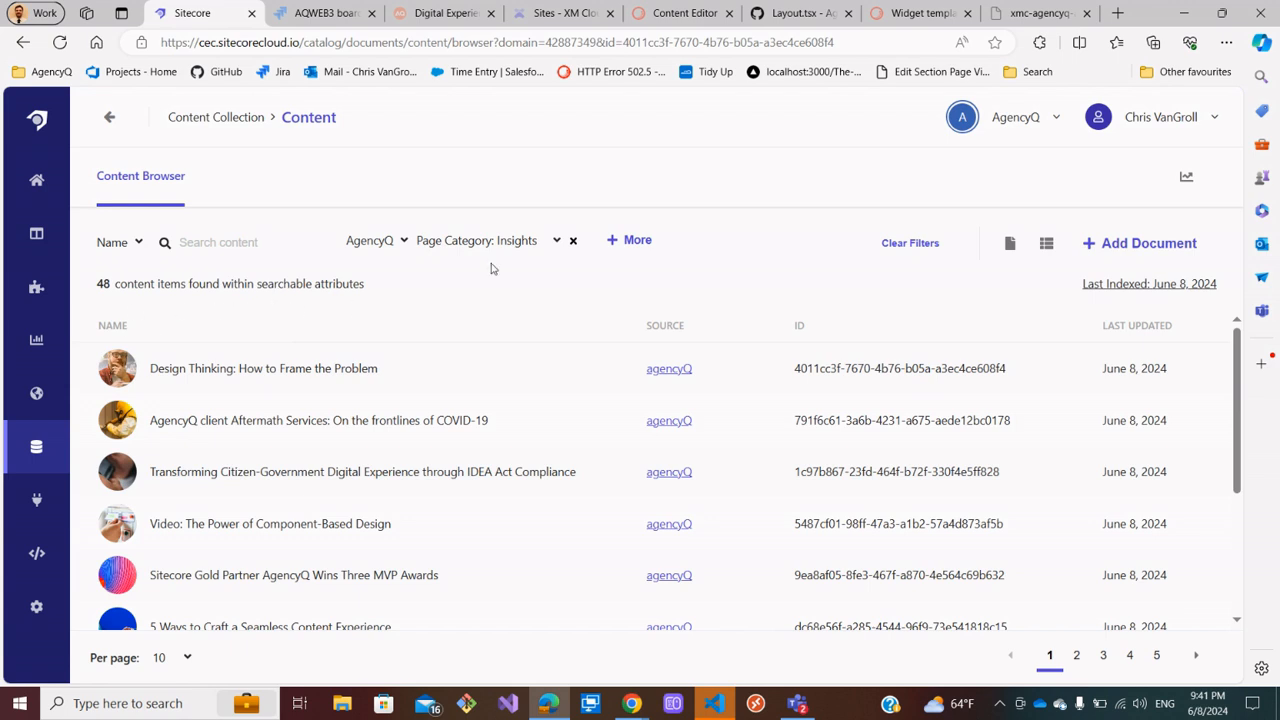
Replace Insights with Our Work in the Page Category filter and apply it to the content list
click(553, 244)
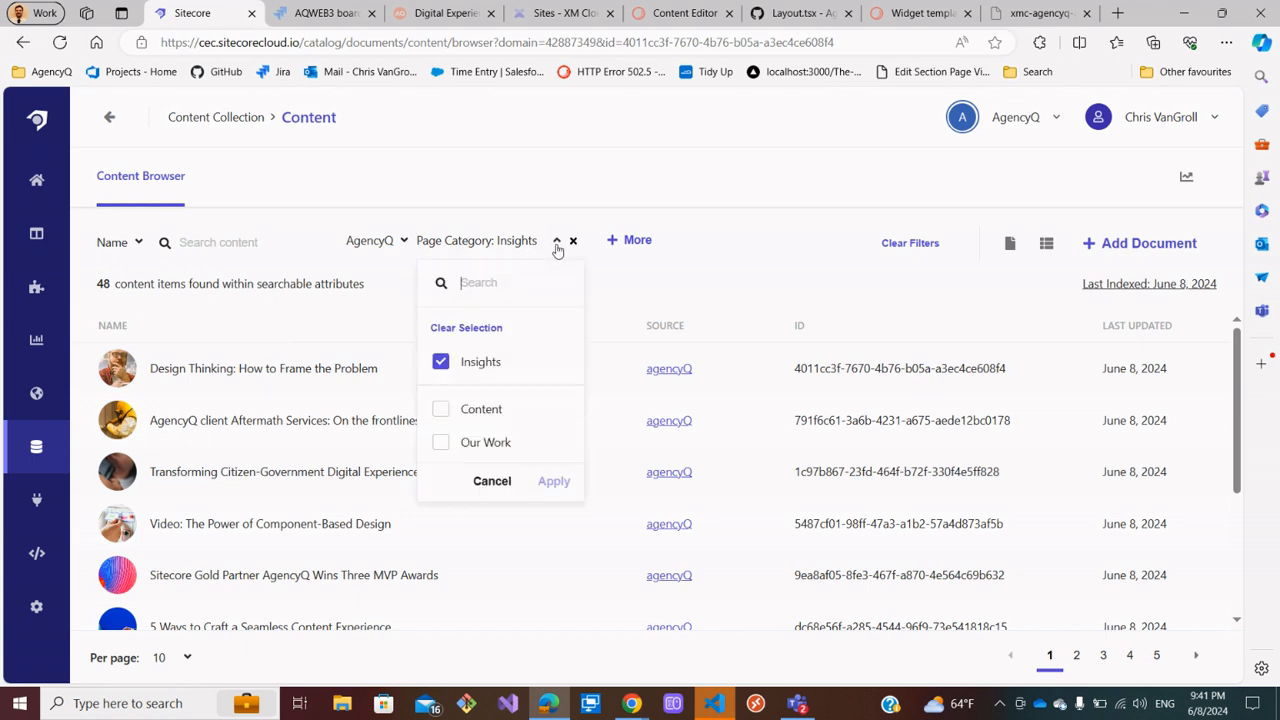
click(442, 362)
click(441, 442)
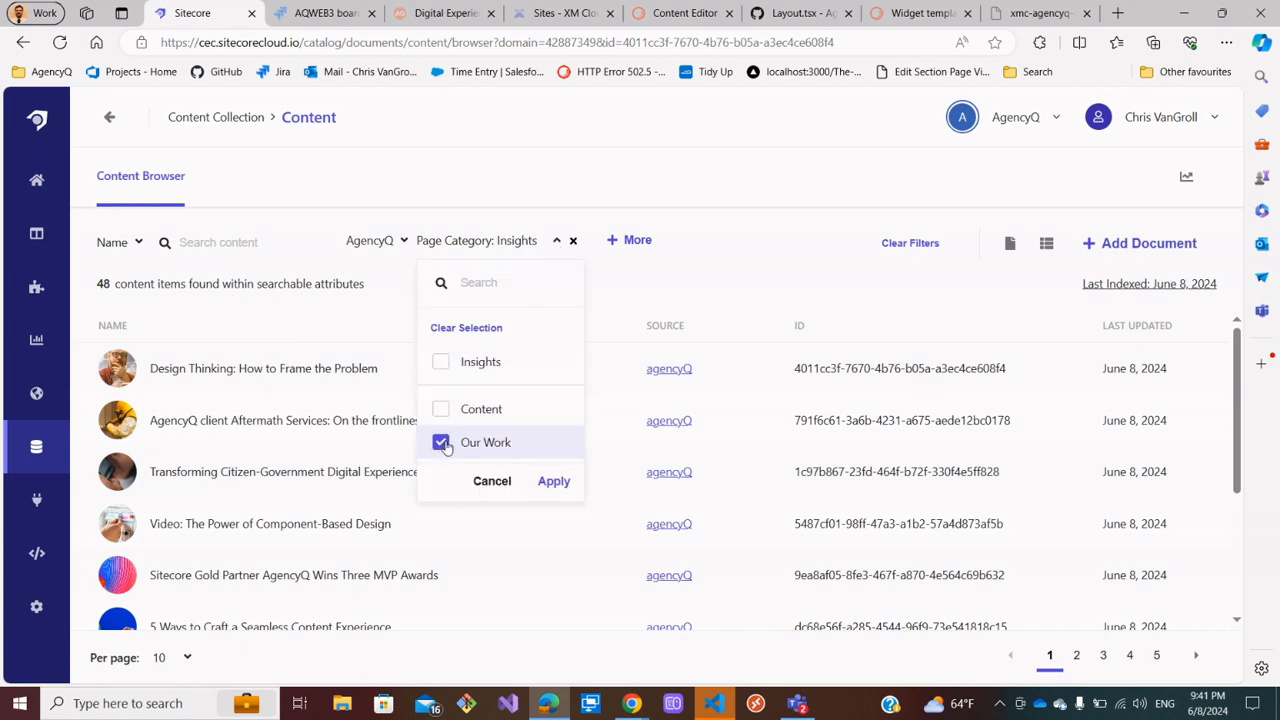
click(562, 485)
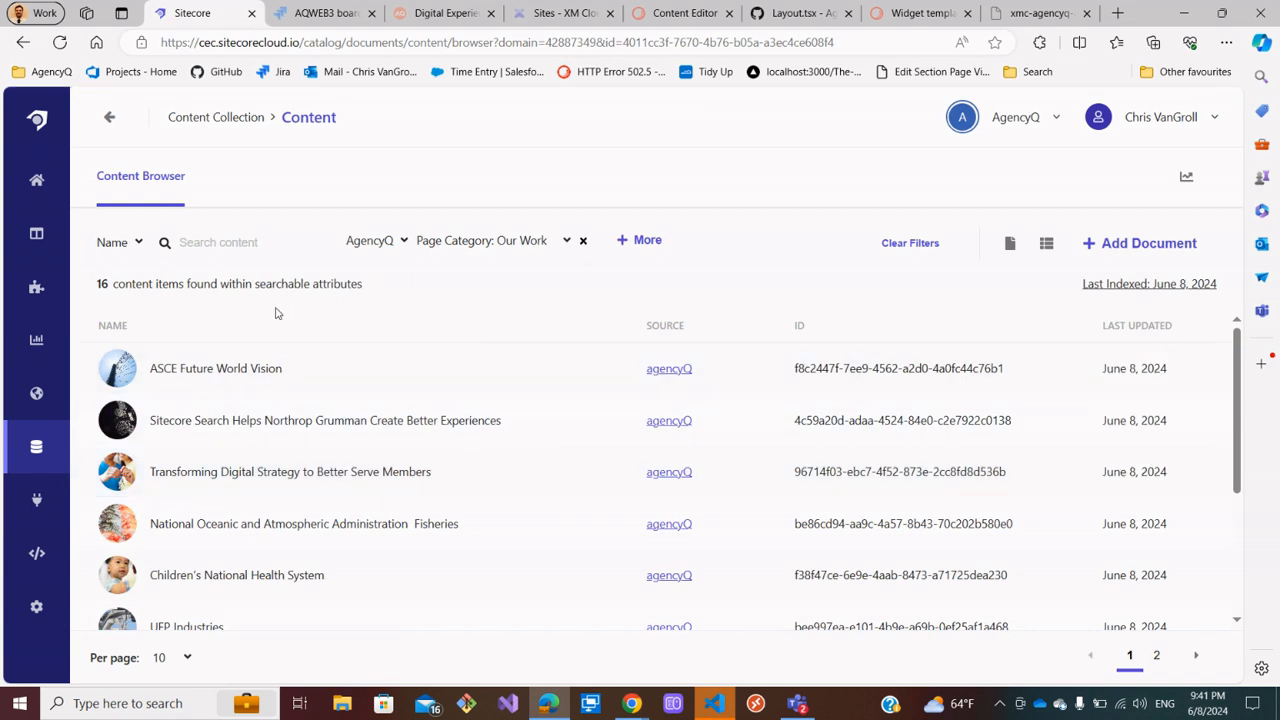